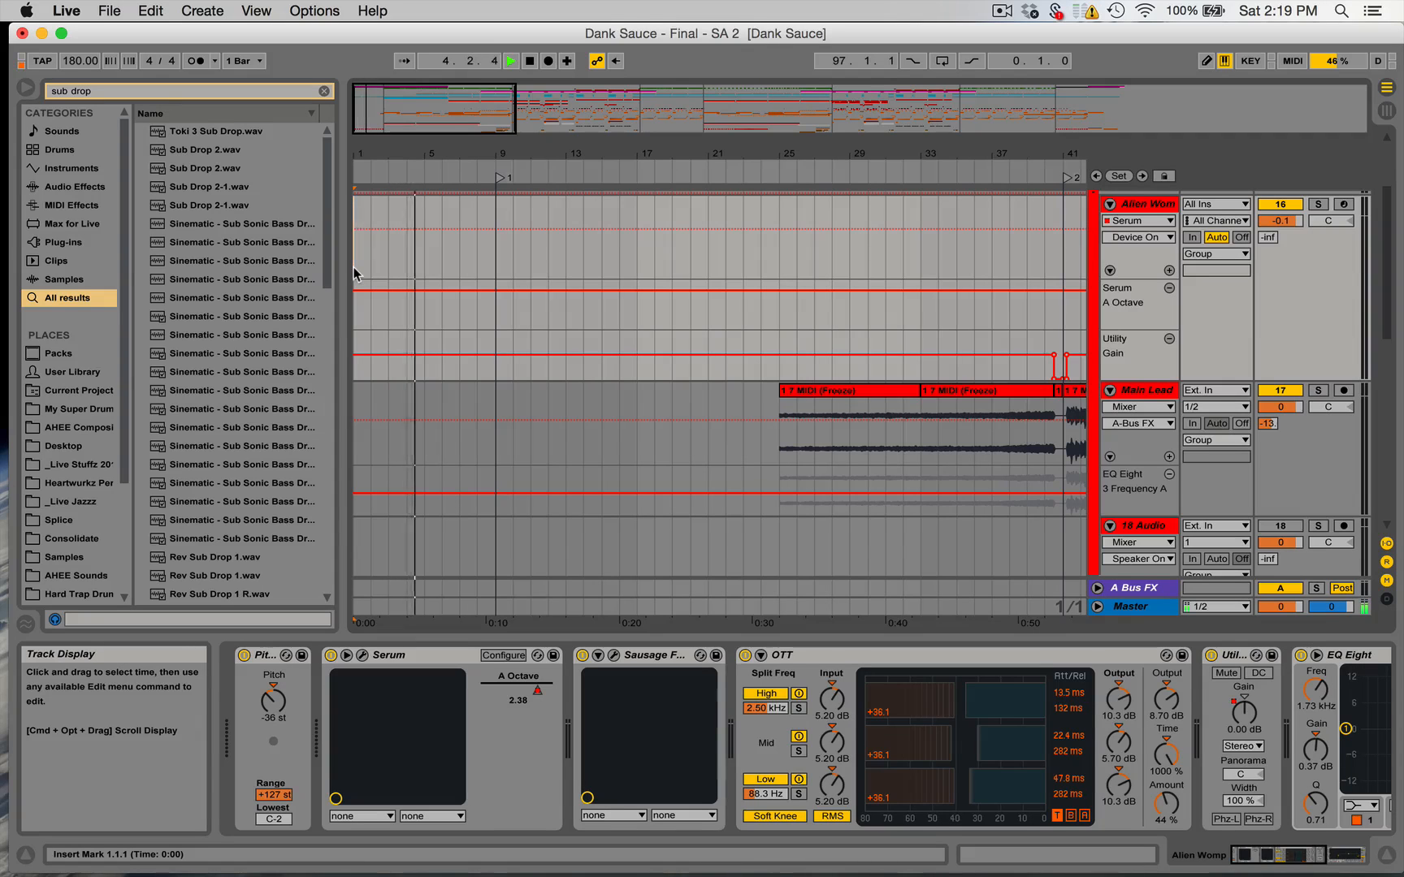
Open the SPAN analyzer on the Master track and examine the intro's low-frequency spectrum during playback, then close it.
left_click(1126, 609)
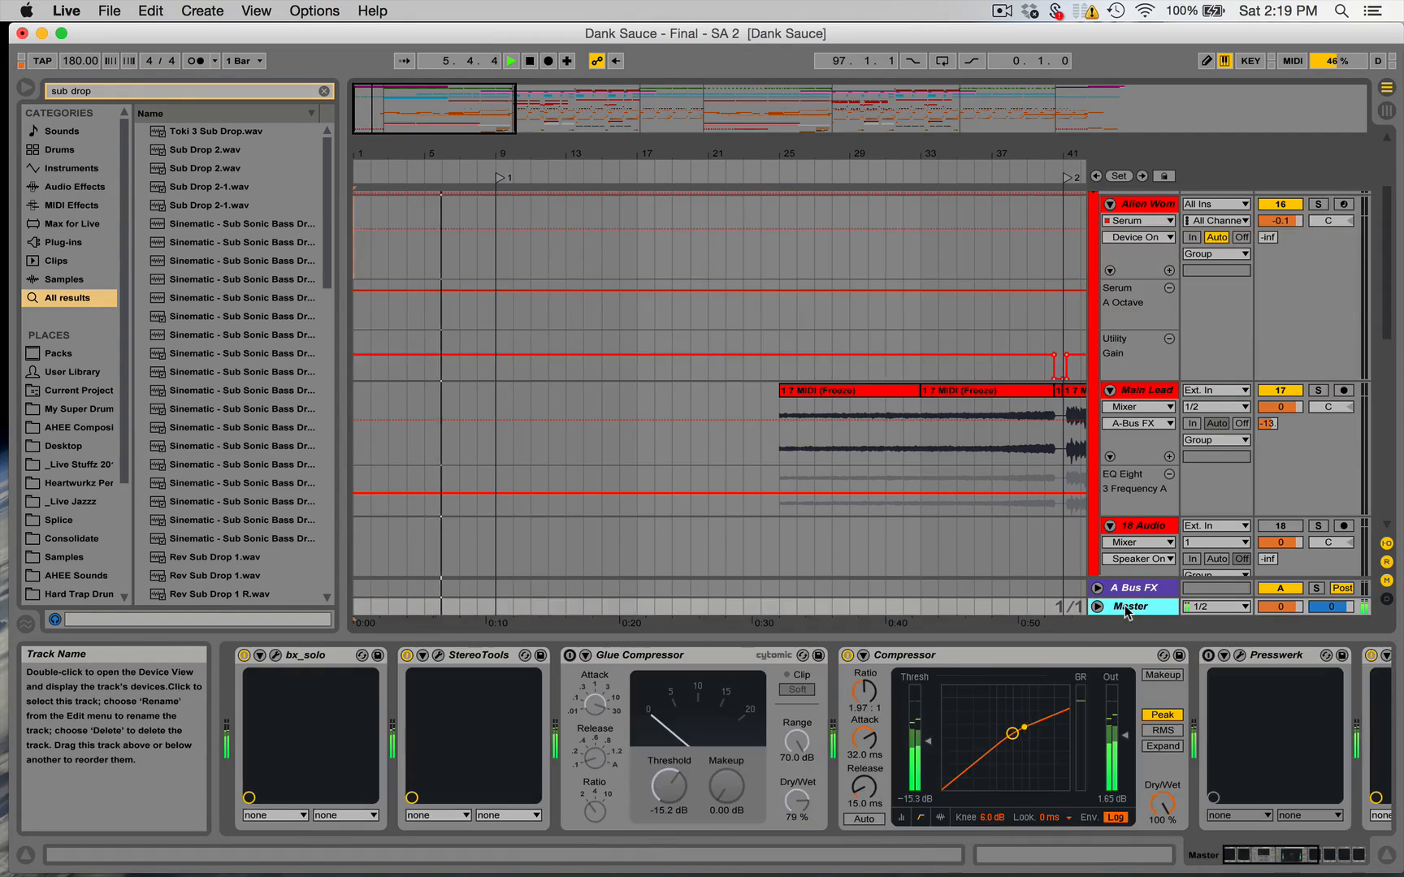
scroll(1154, 650, "right", 5)
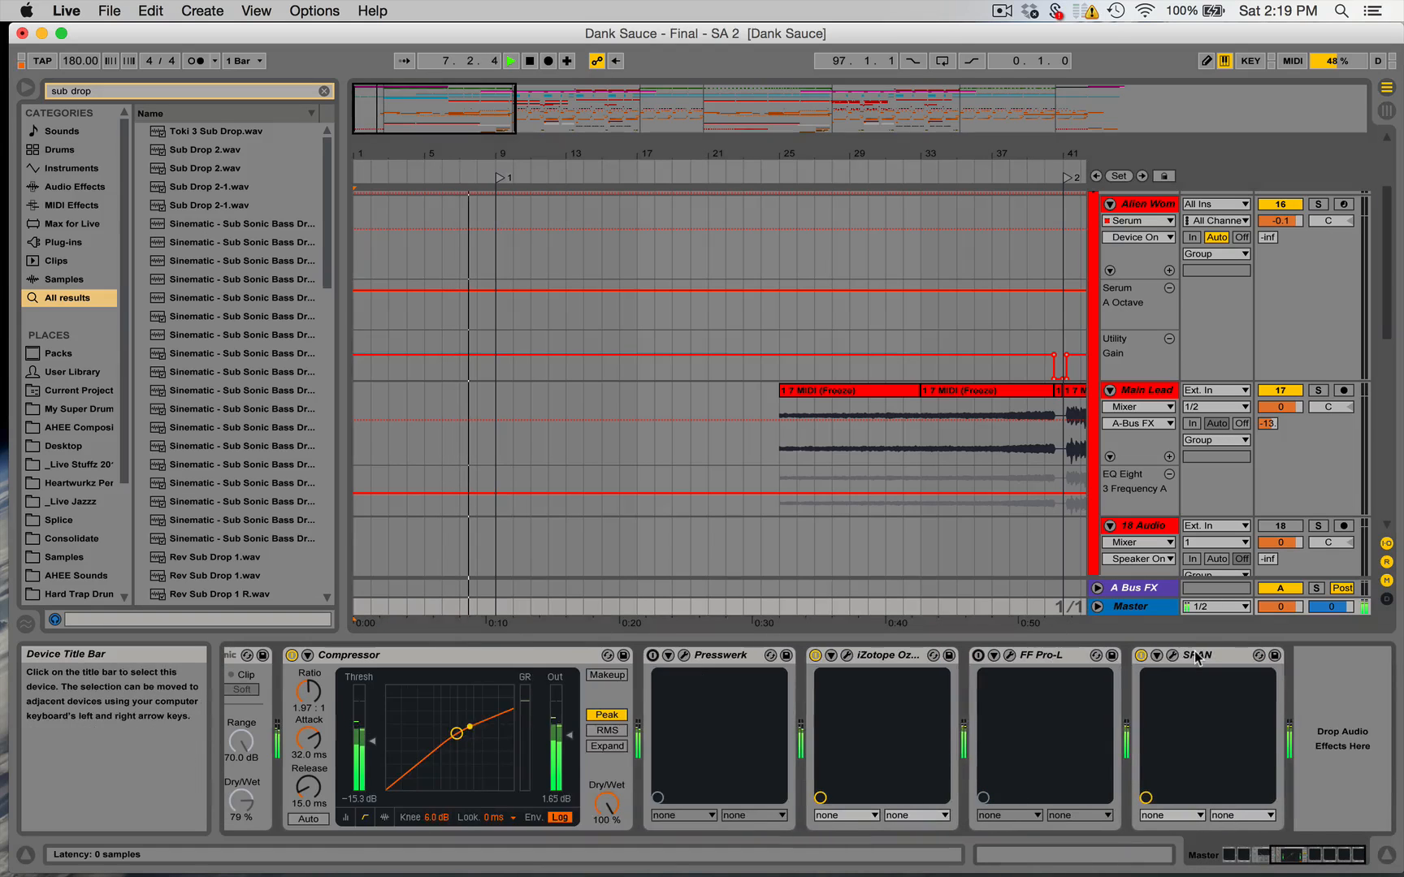
left_click(1173, 656)
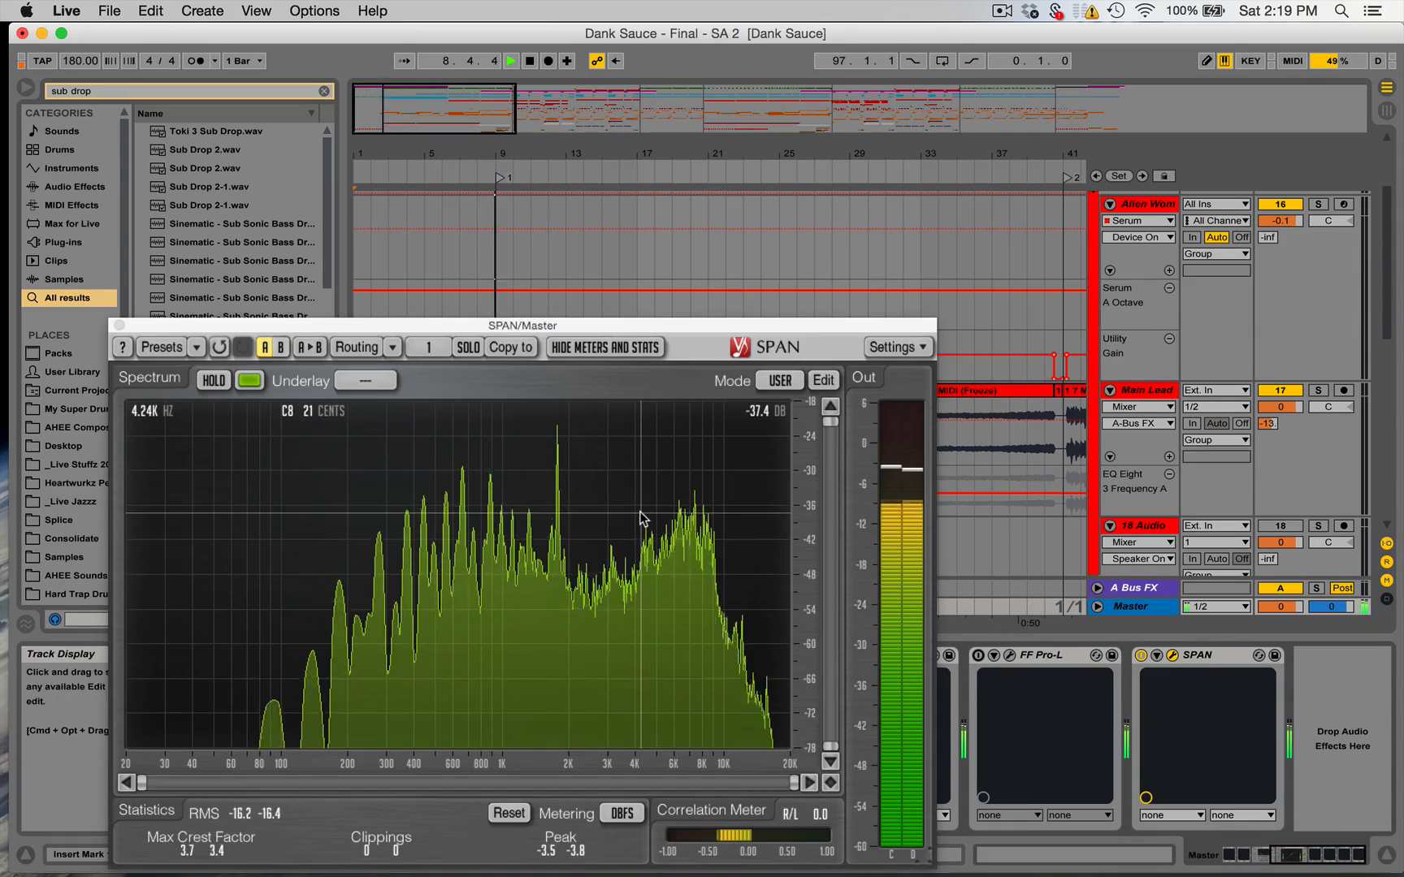
key("space")
key("space")
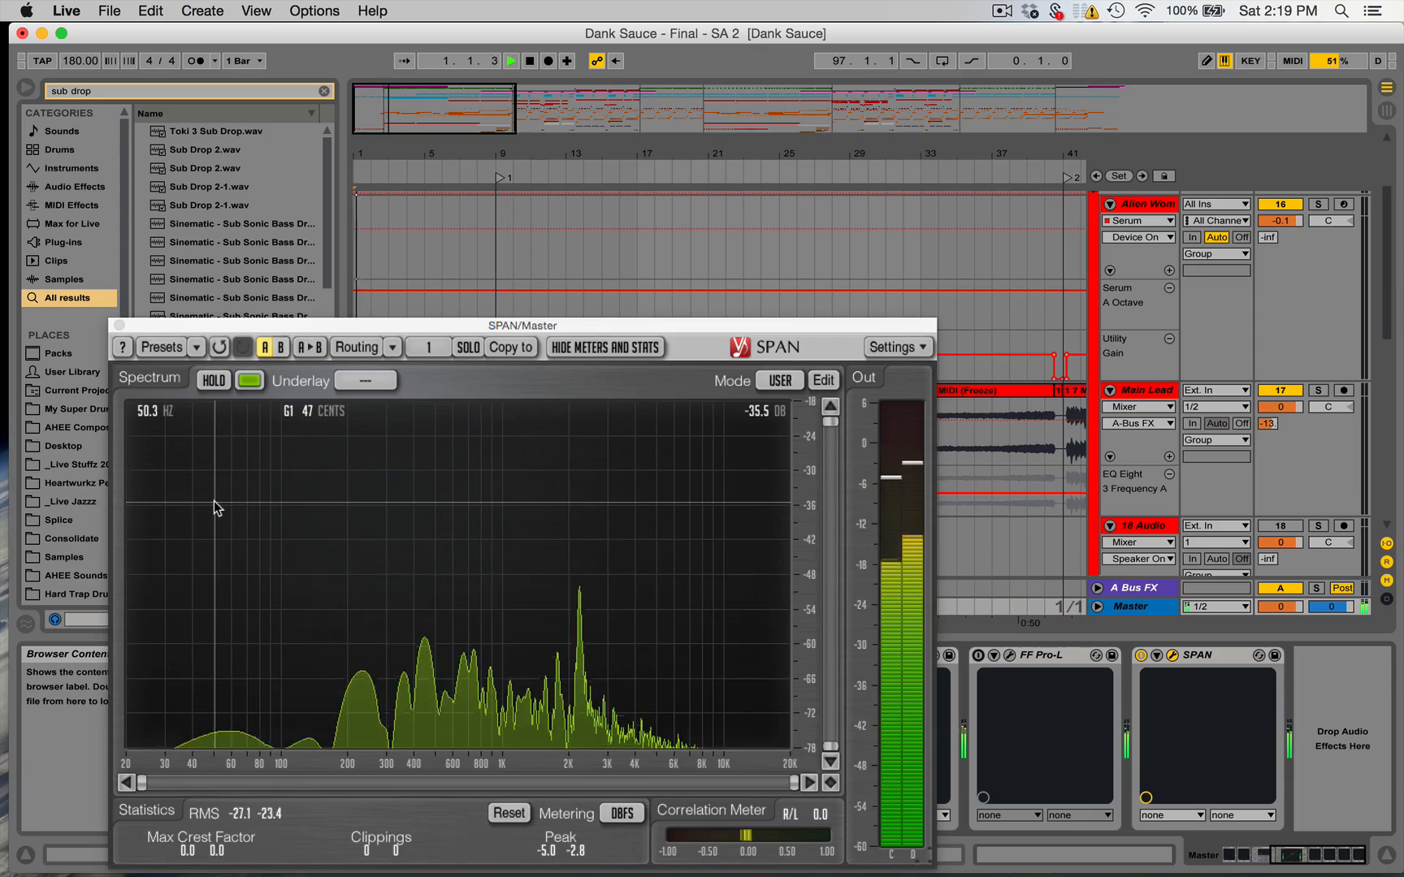
key("space")
key("space")
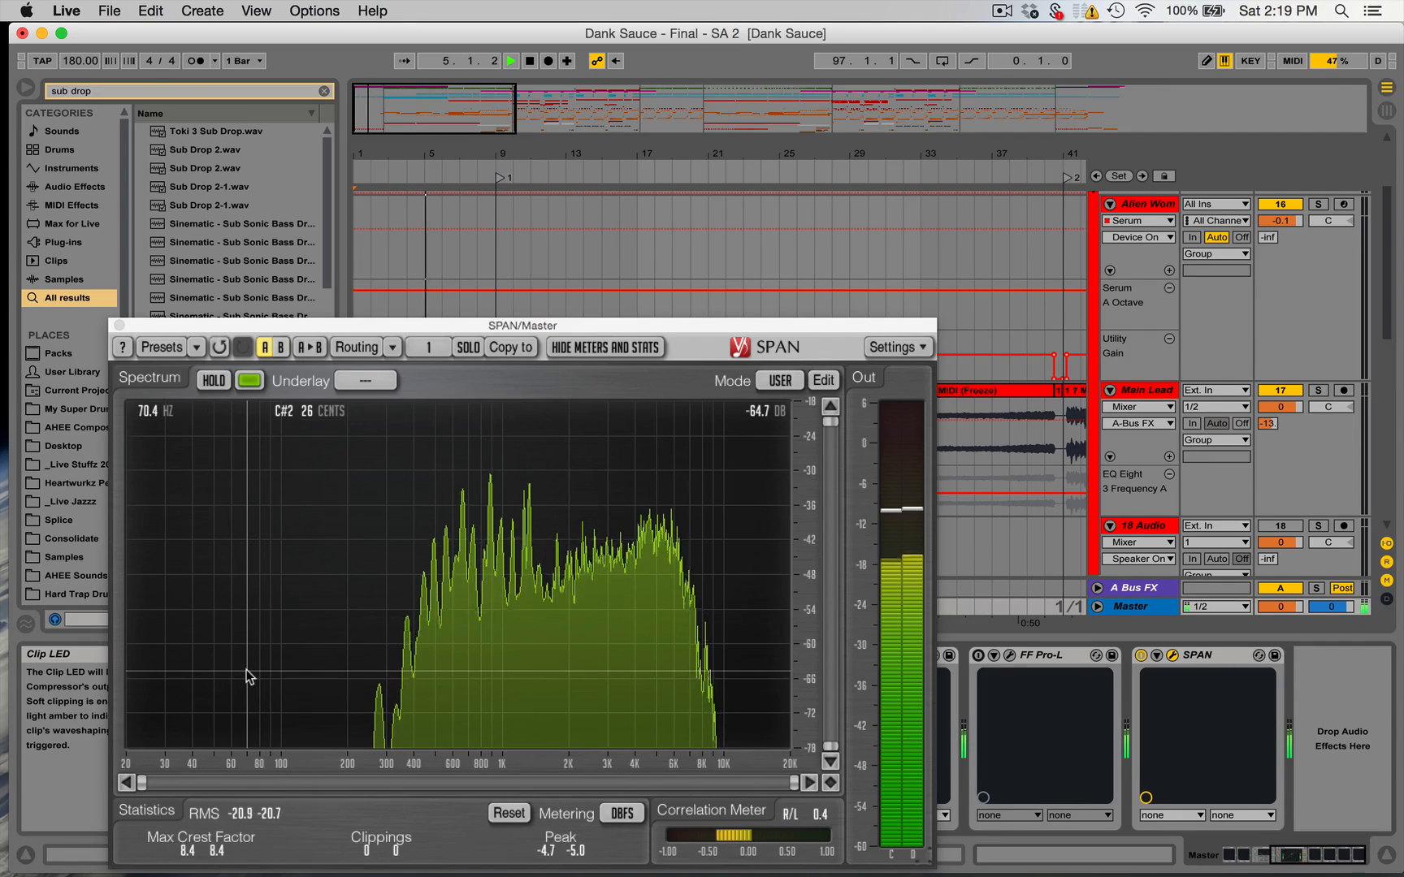
key("space")
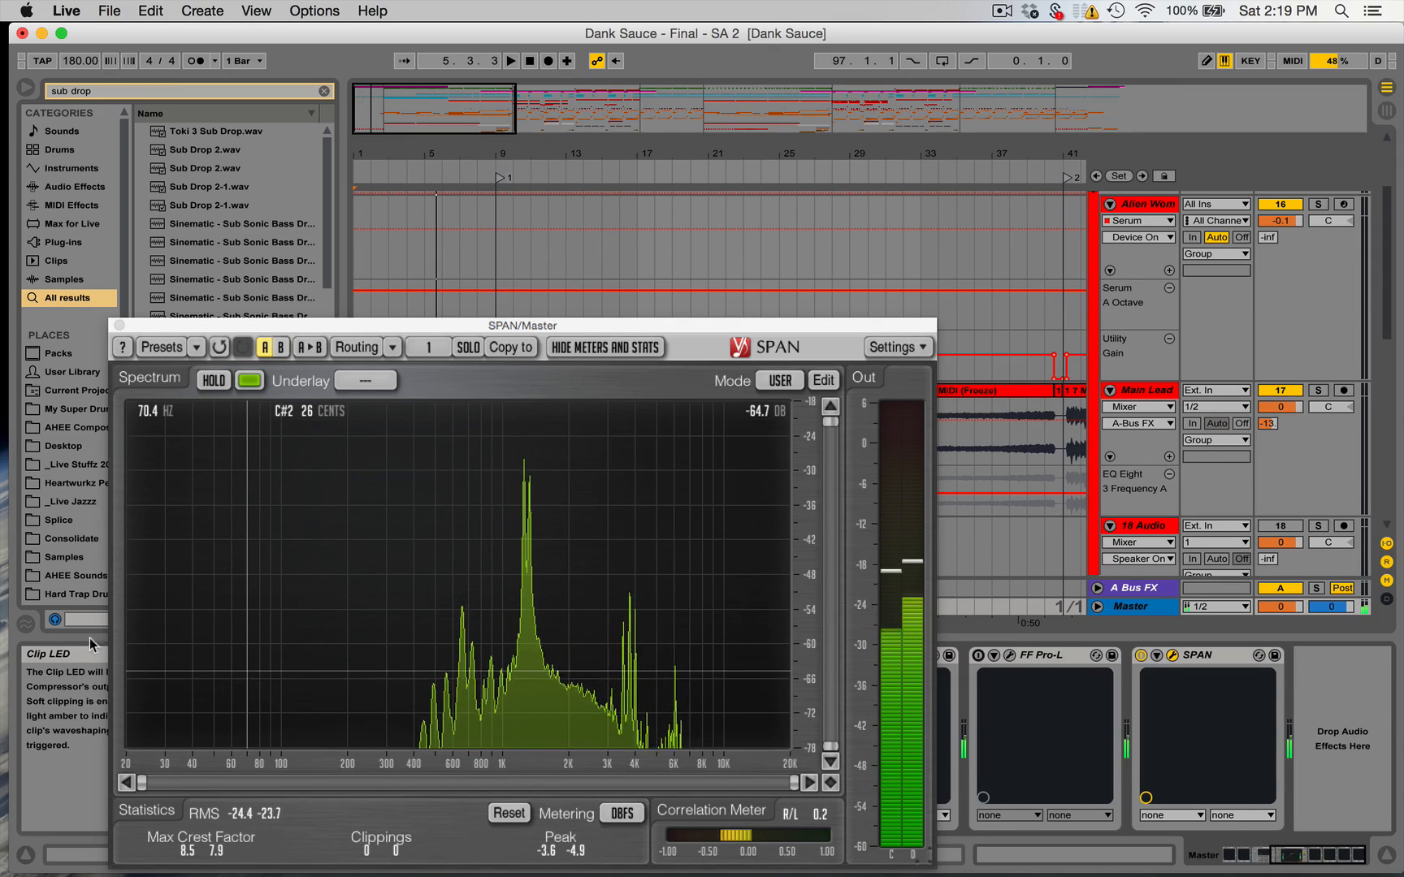
left_click(119, 325)
Fold the Bass group, insert an audio track named "Intro Sub Pulse" below it and color the new track red.
scroll(473, 325, "up", 3)
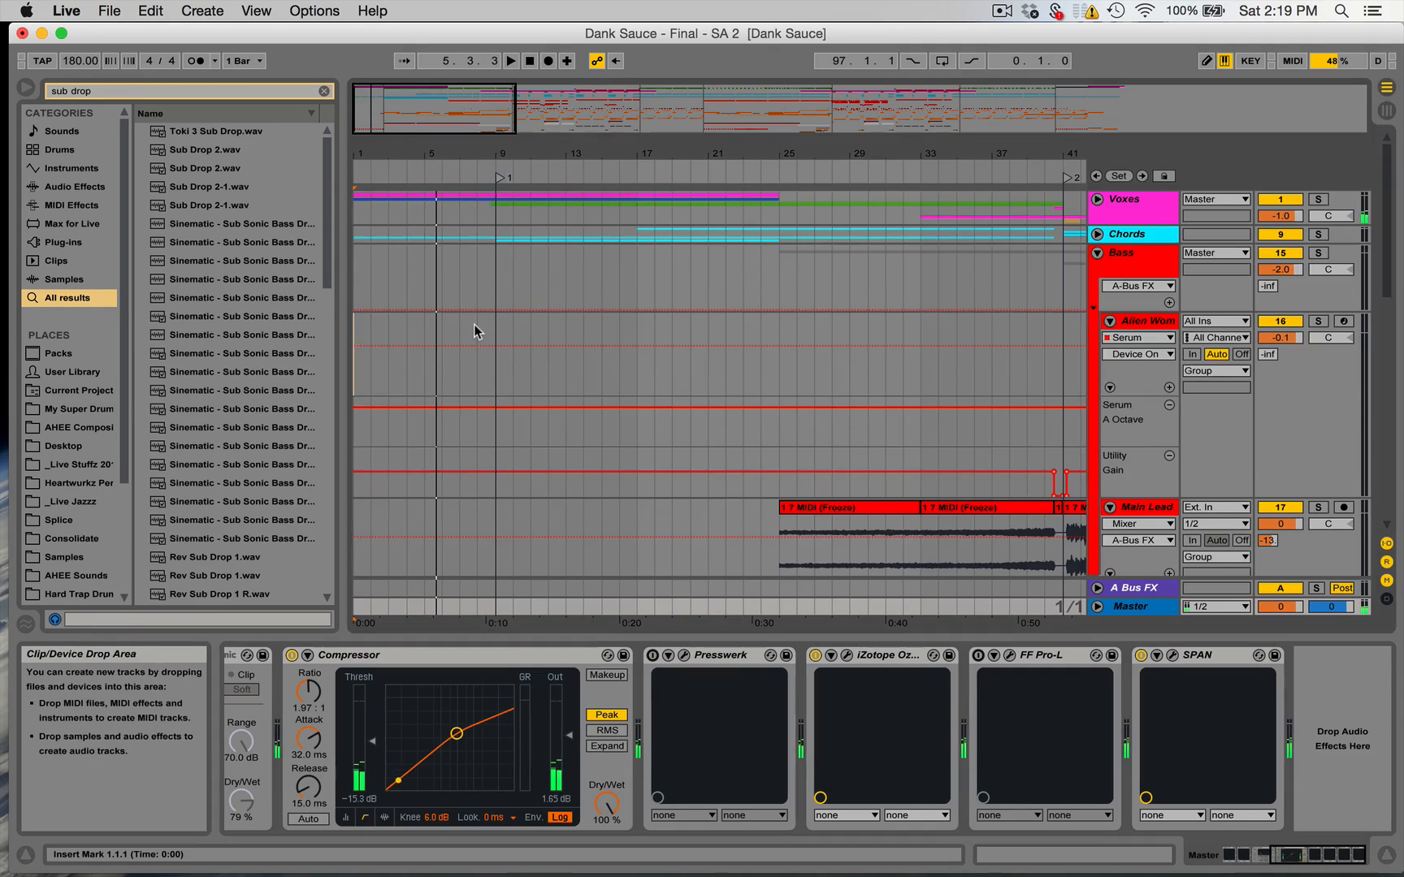
left_click(1097, 252)
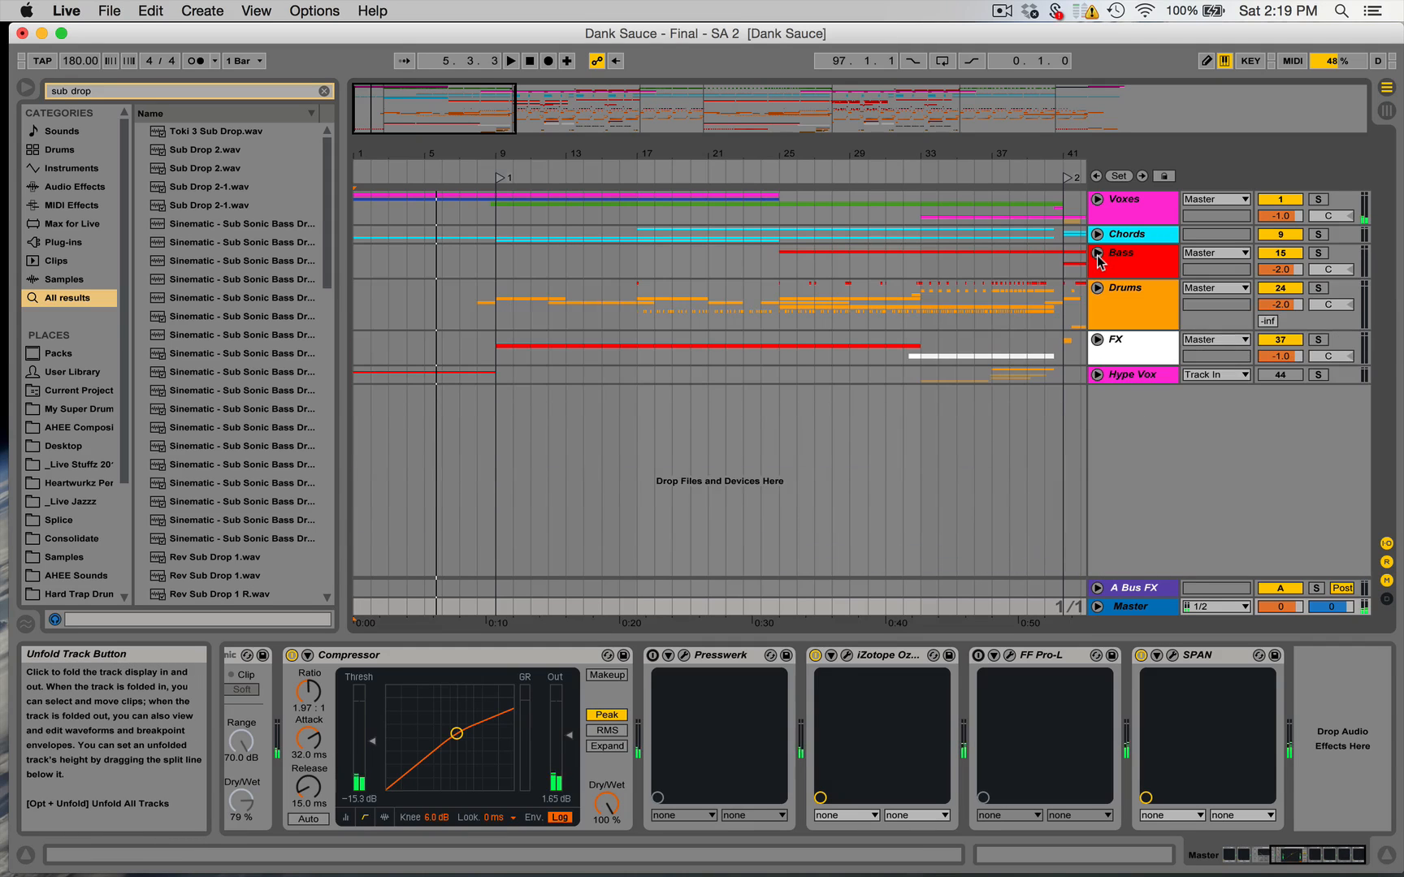
right_click(1121, 258)
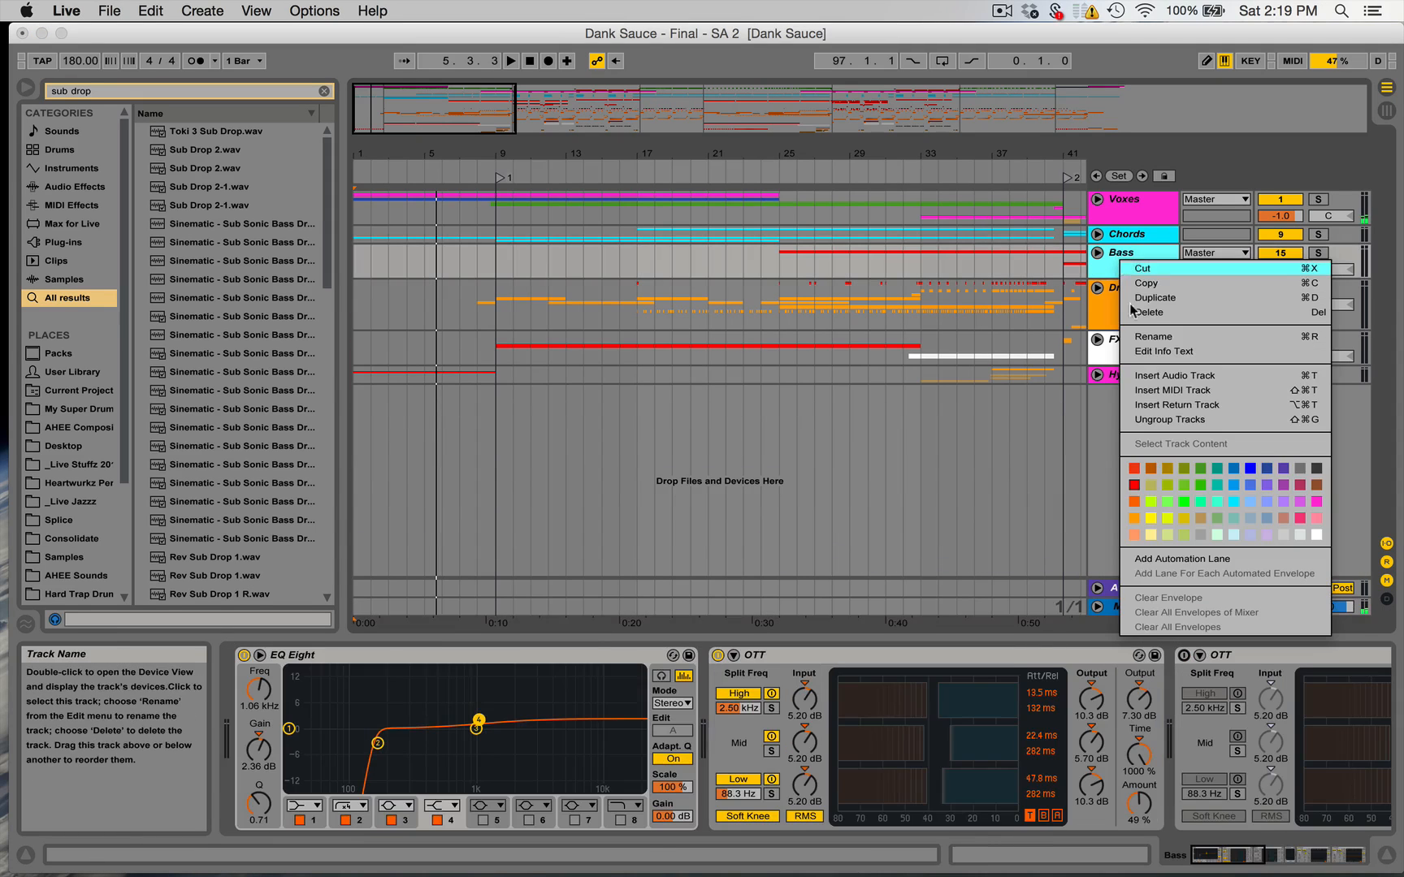
left_click(1148, 376)
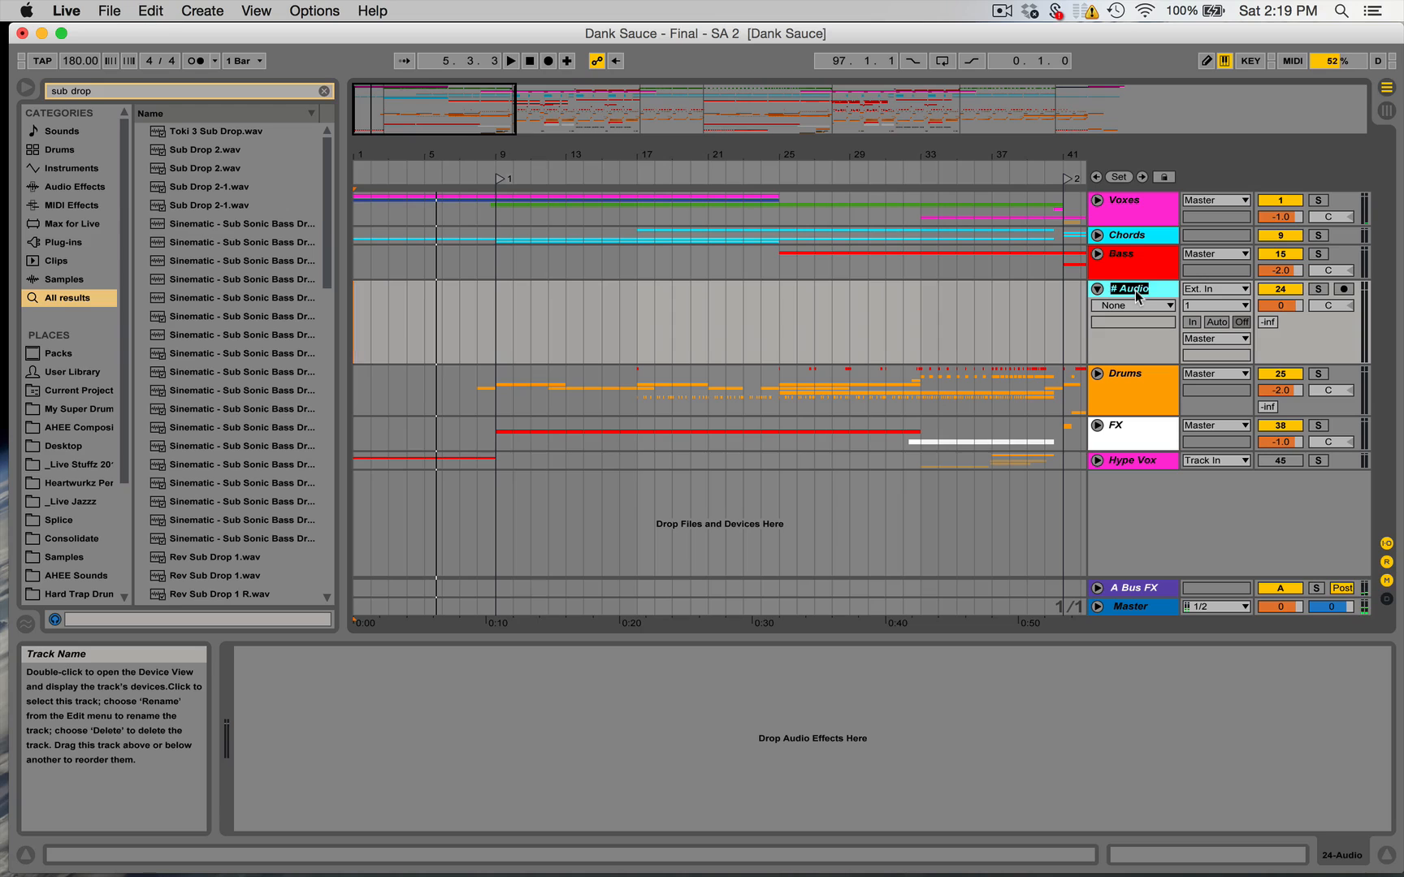
type("Intro Sub Pulse")
left_click(1067, 307)
right_click(1119, 292)
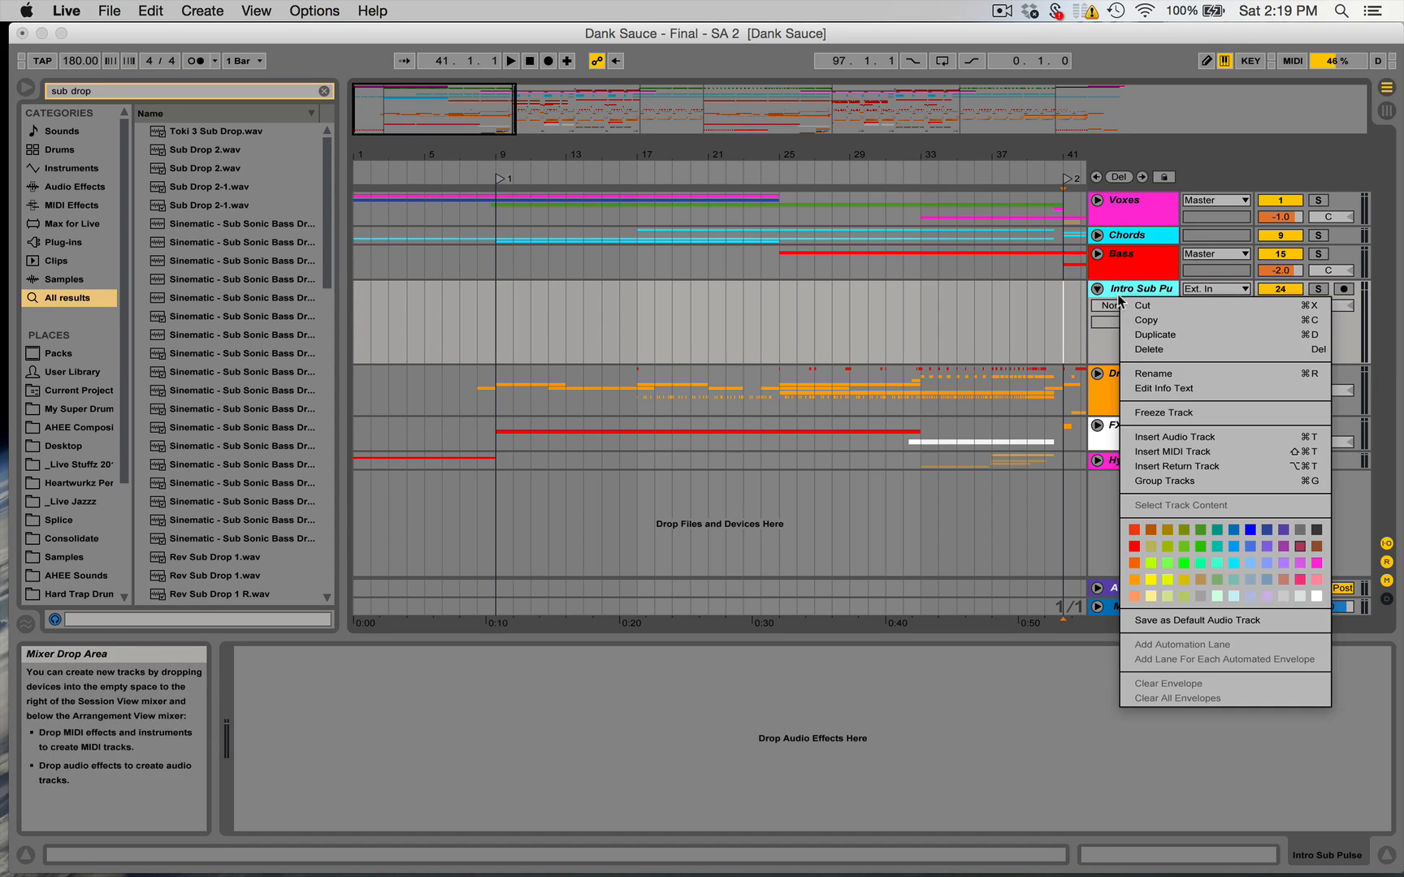
left_click(1135, 555)
Place Sub Drop 2.wav at bar 1 of the Intro Sub Pulse track and set the track volume to -11.0 dB.
left_click(362, 316)
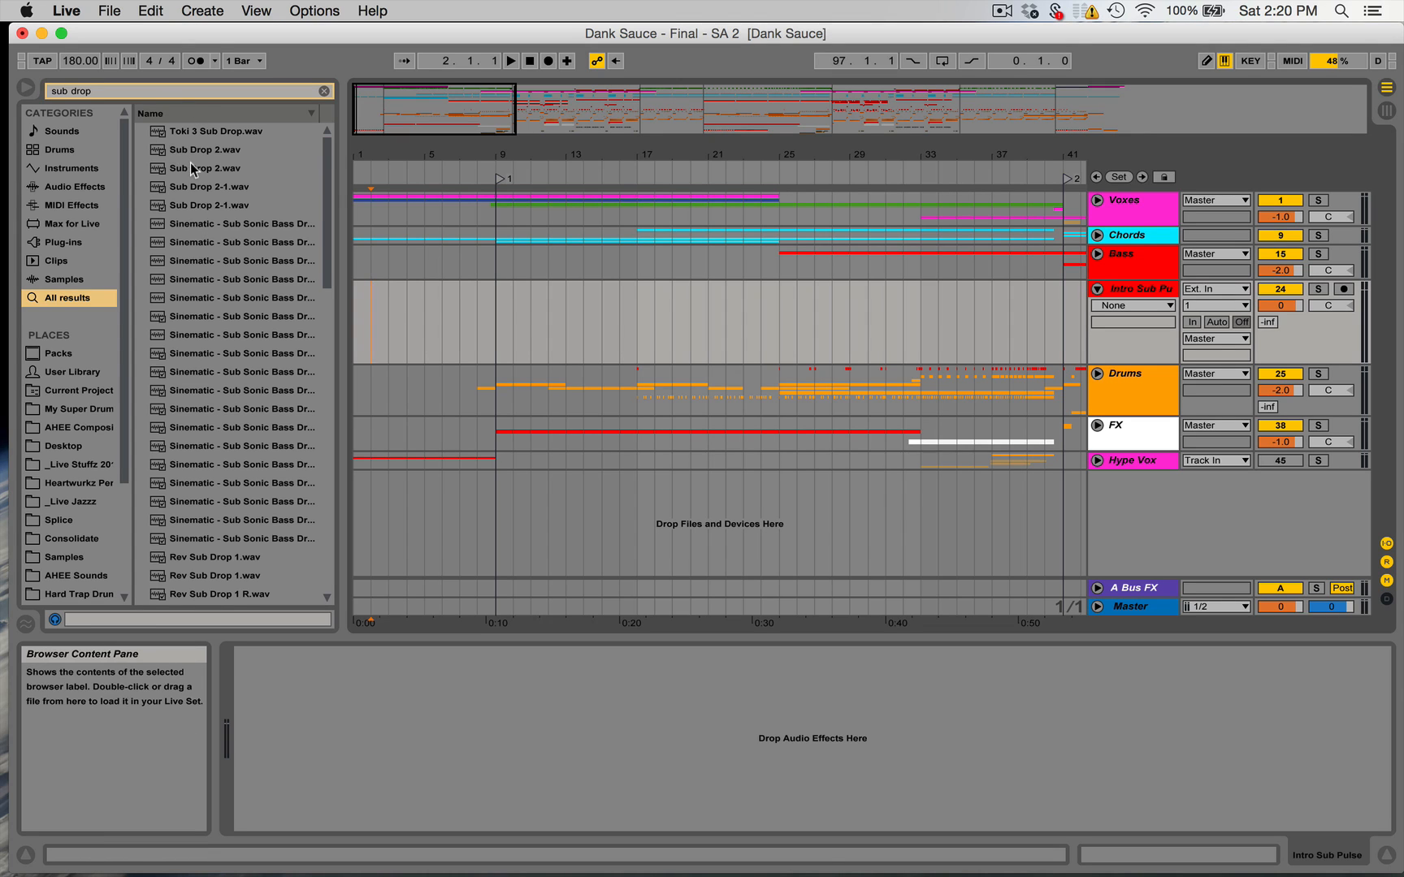
left_click_drag(194, 149, 356, 308)
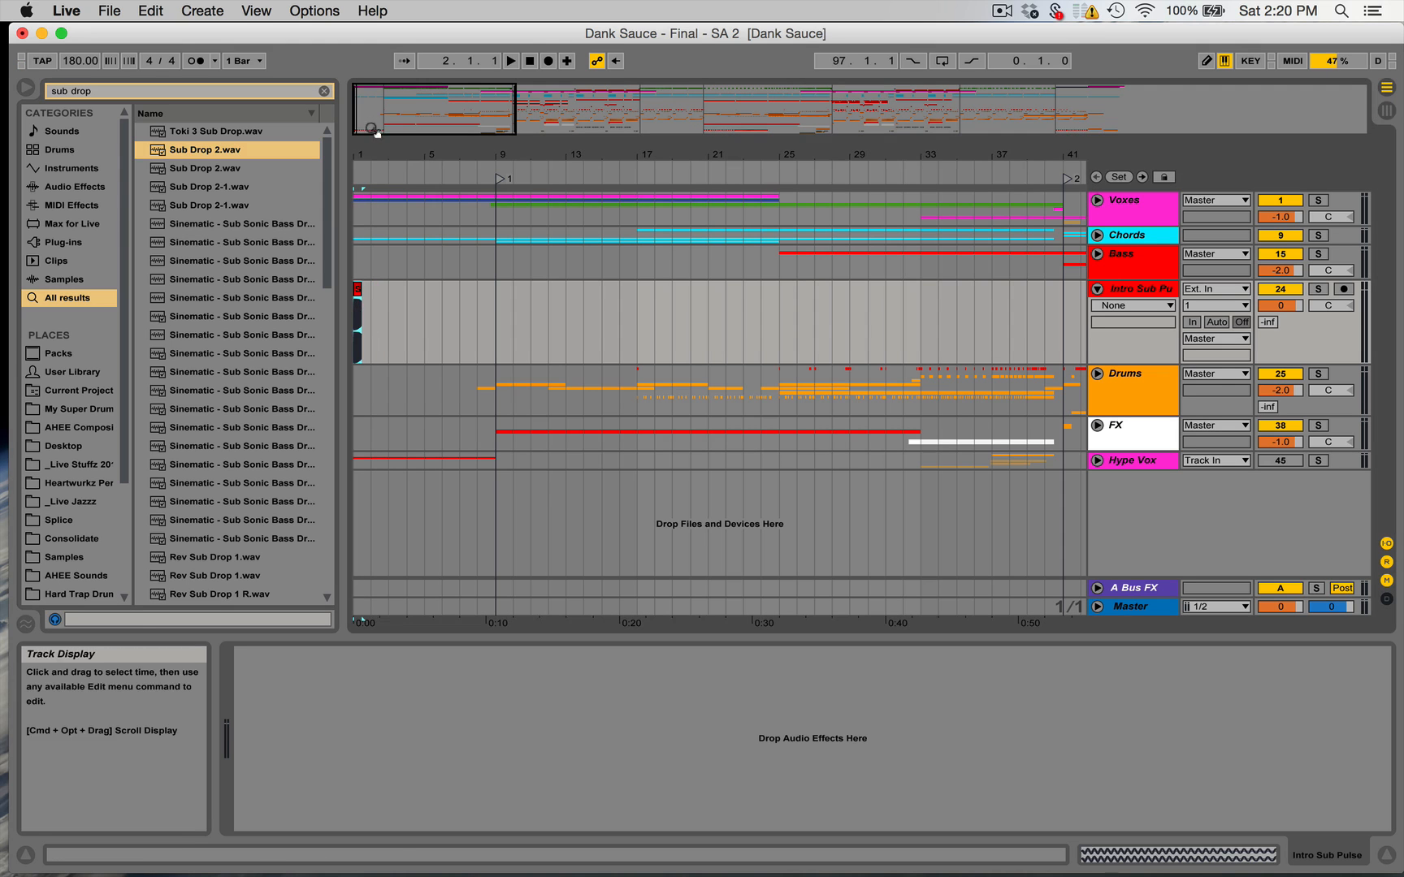
left_click_drag(368, 154, 368, 276)
left_click(410, 322)
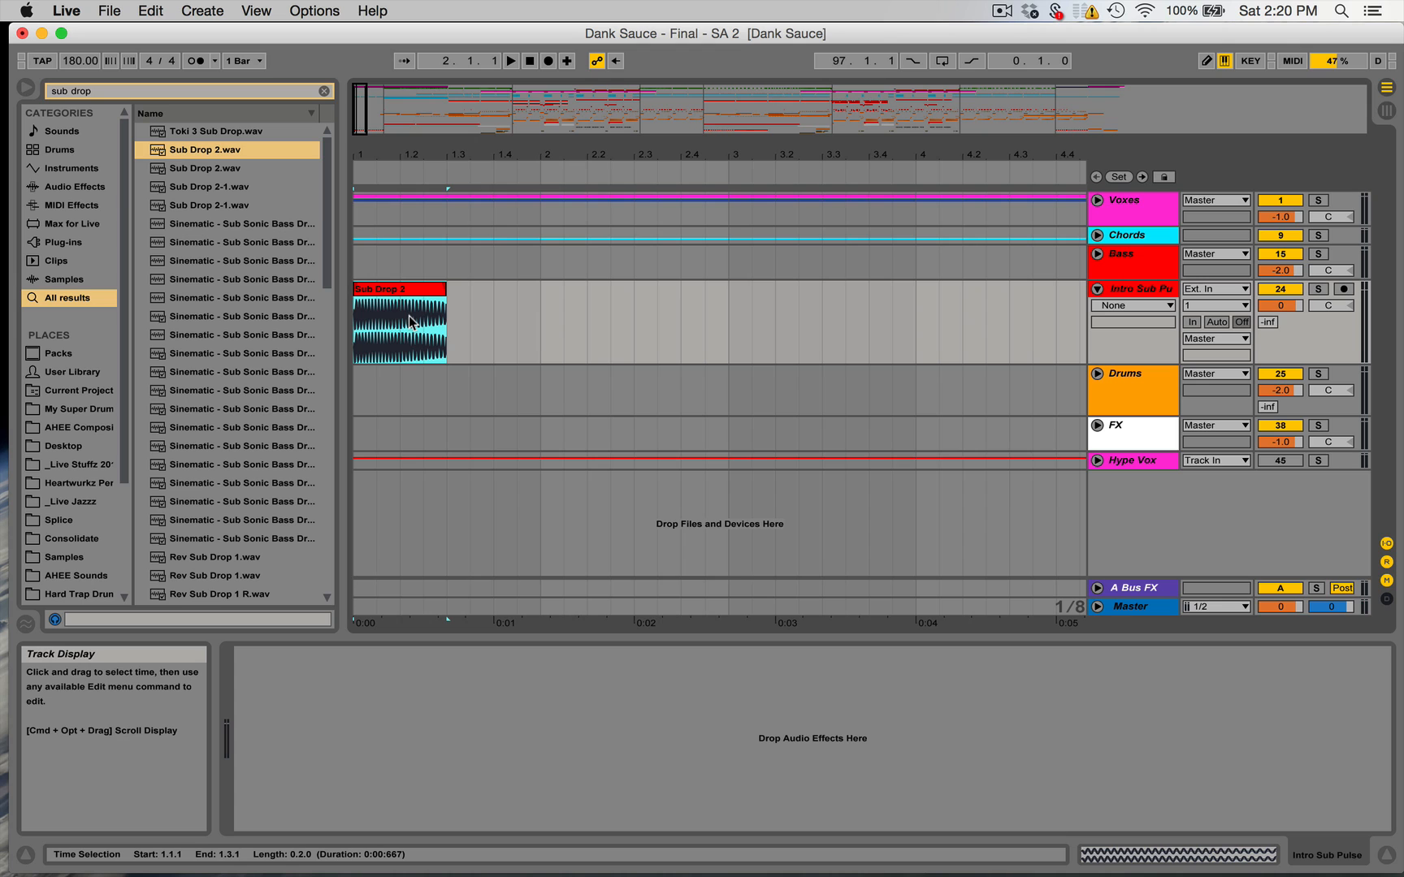
left_click(1280, 306)
mouse_move(1280, 306)
left_mouse_down()
mouse_move(1280, 326)
mouse_move(1280, 308)
left_mouse_up()
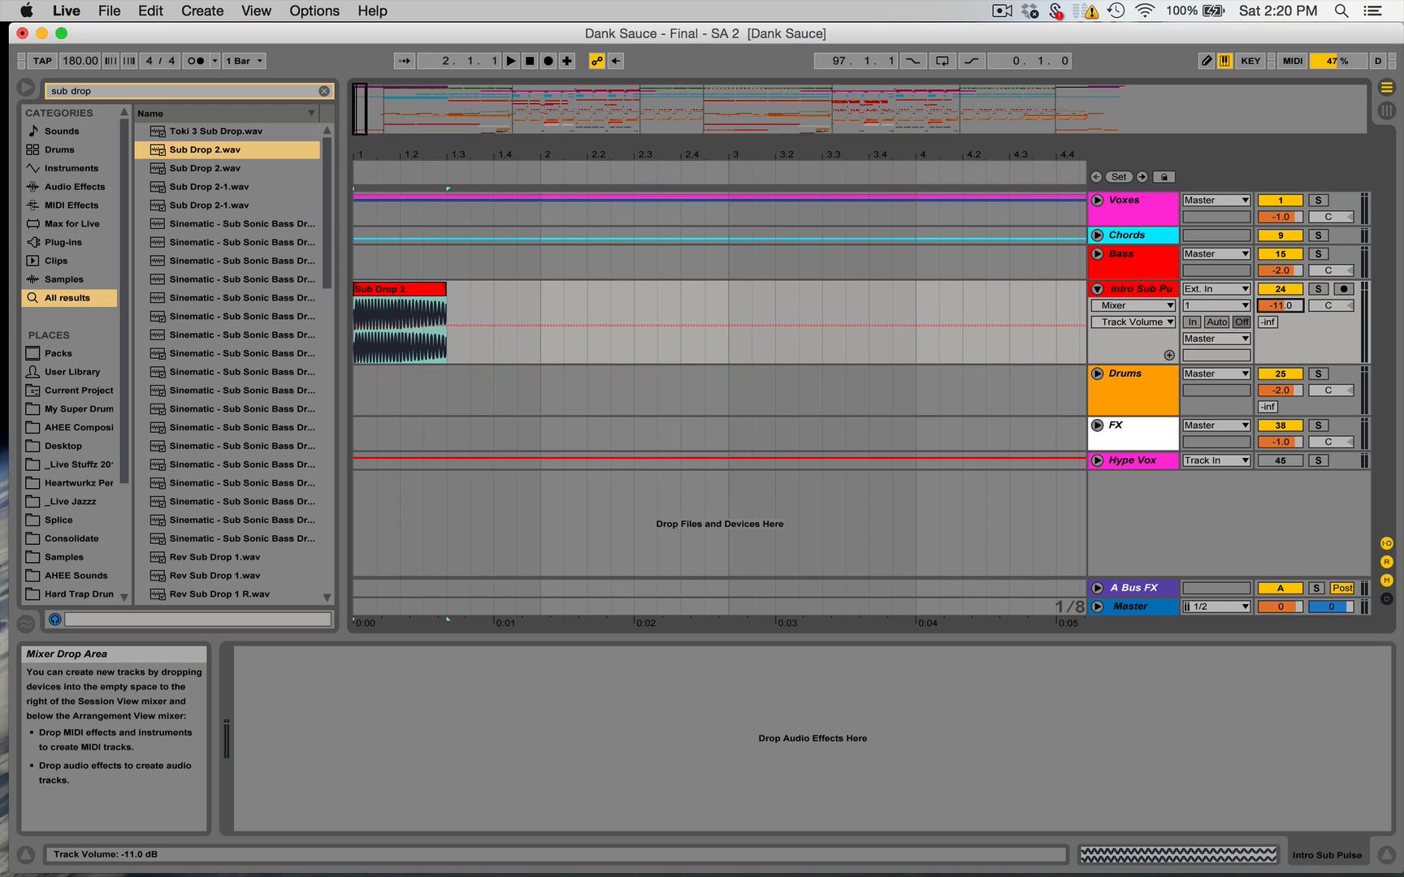
Repeat the Sub Drop 2 clip back to back every half bar until the copies fill the first four bars.
left_click(445, 289)
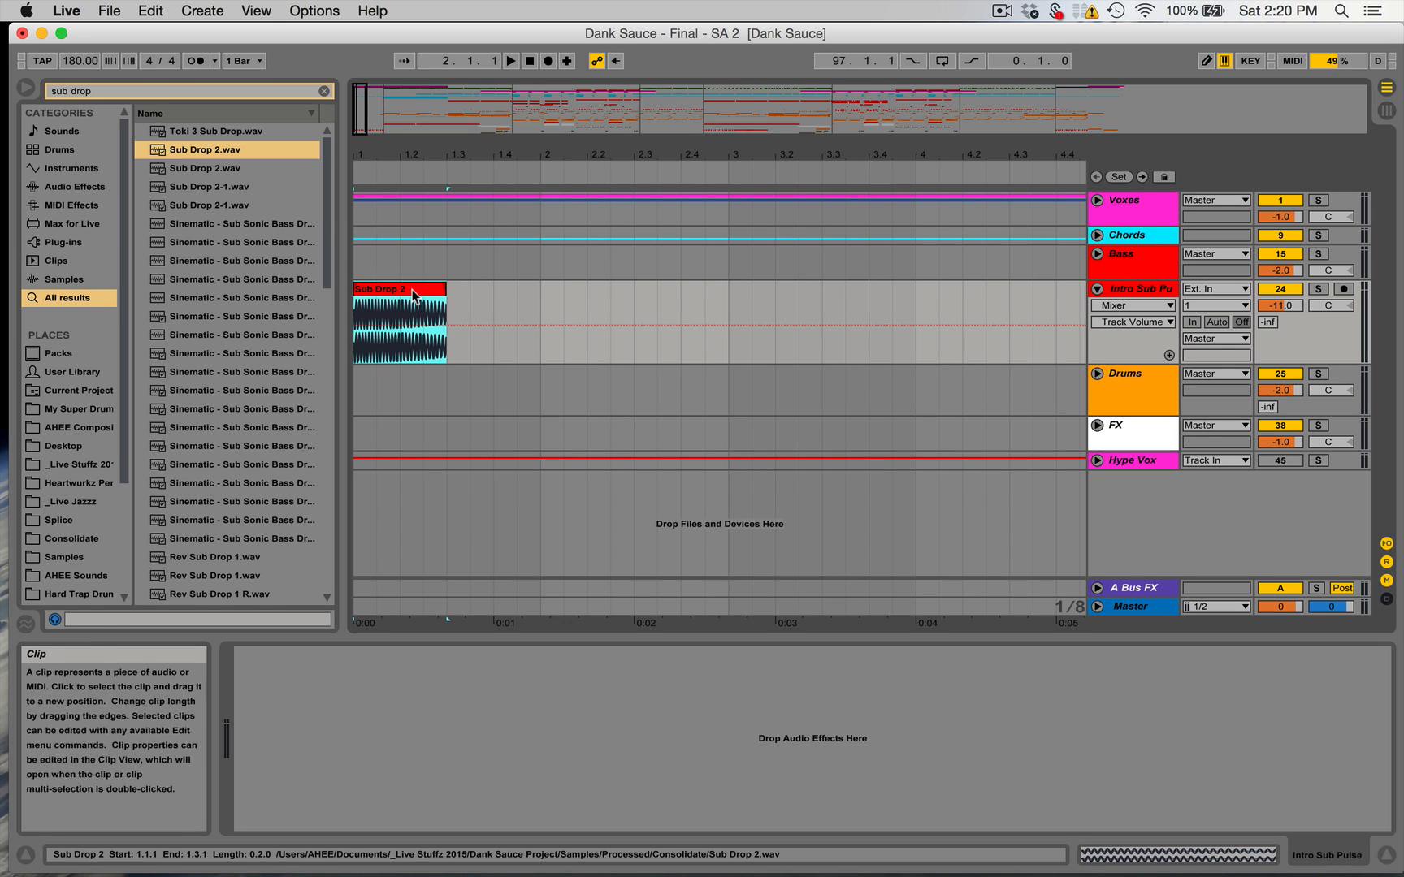
key("super+d")
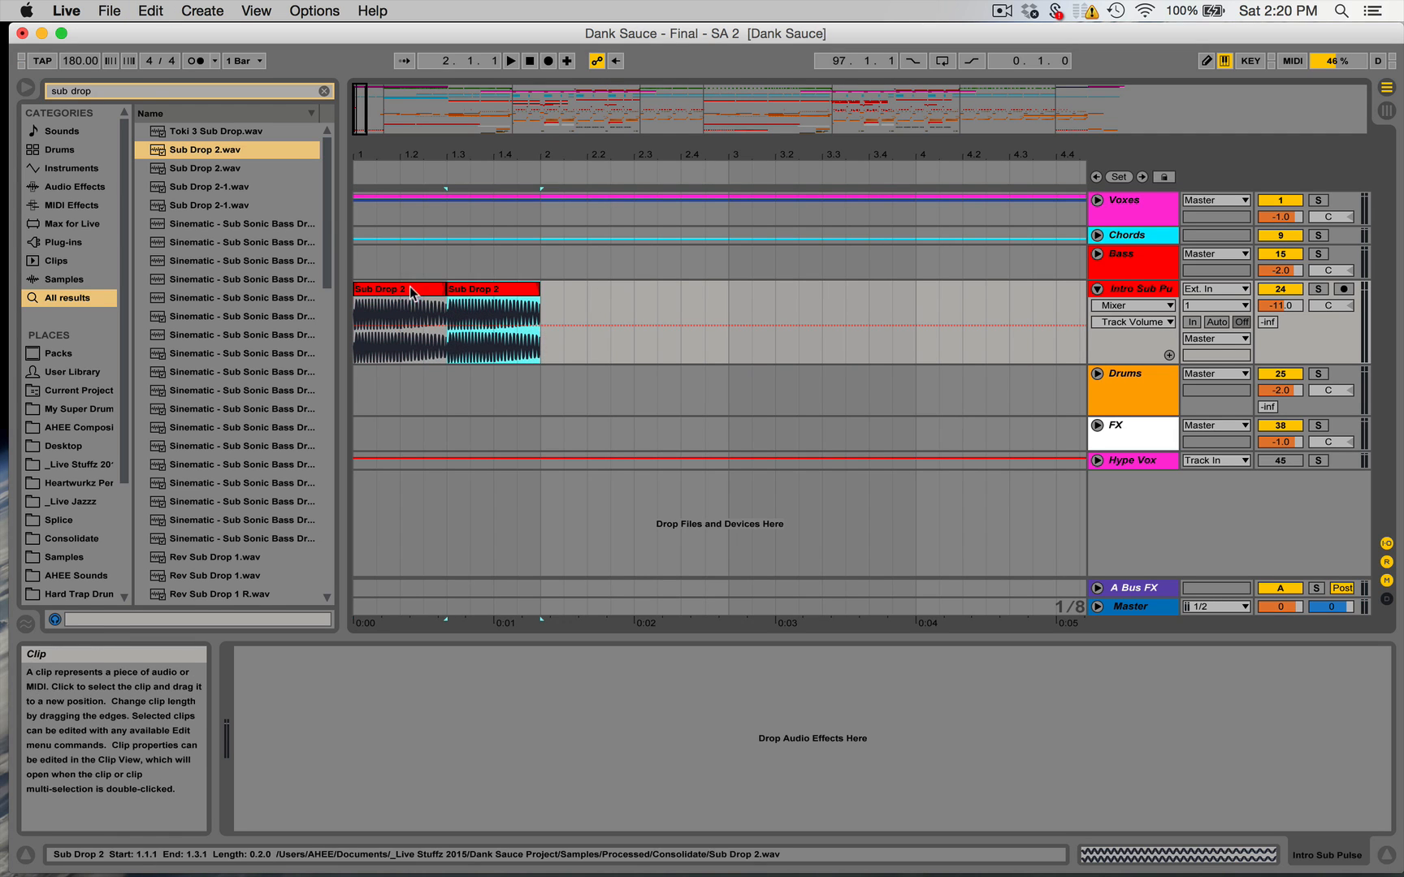
key("space")
left_click_drag(490, 156, 488, 126)
left_click_drag(440, 347, 272, 354)
key("space")
left_click(438, 342)
key("super+v")
left_click_drag(522, 347, 219, 344)
key("super+c")
left_click(519, 351)
key("super+v")
Copy the four-bar run of Sub Drop 2 clips to bar 5 so the pulse extends to bar 9, and audition it.
left_click(360, 288)
key("space")
left_click_drag(562, 156, 560, 122)
left_click_drag(494, 351, 335, 354)
key("super+c")
left_click(497, 355)
key("super+v")
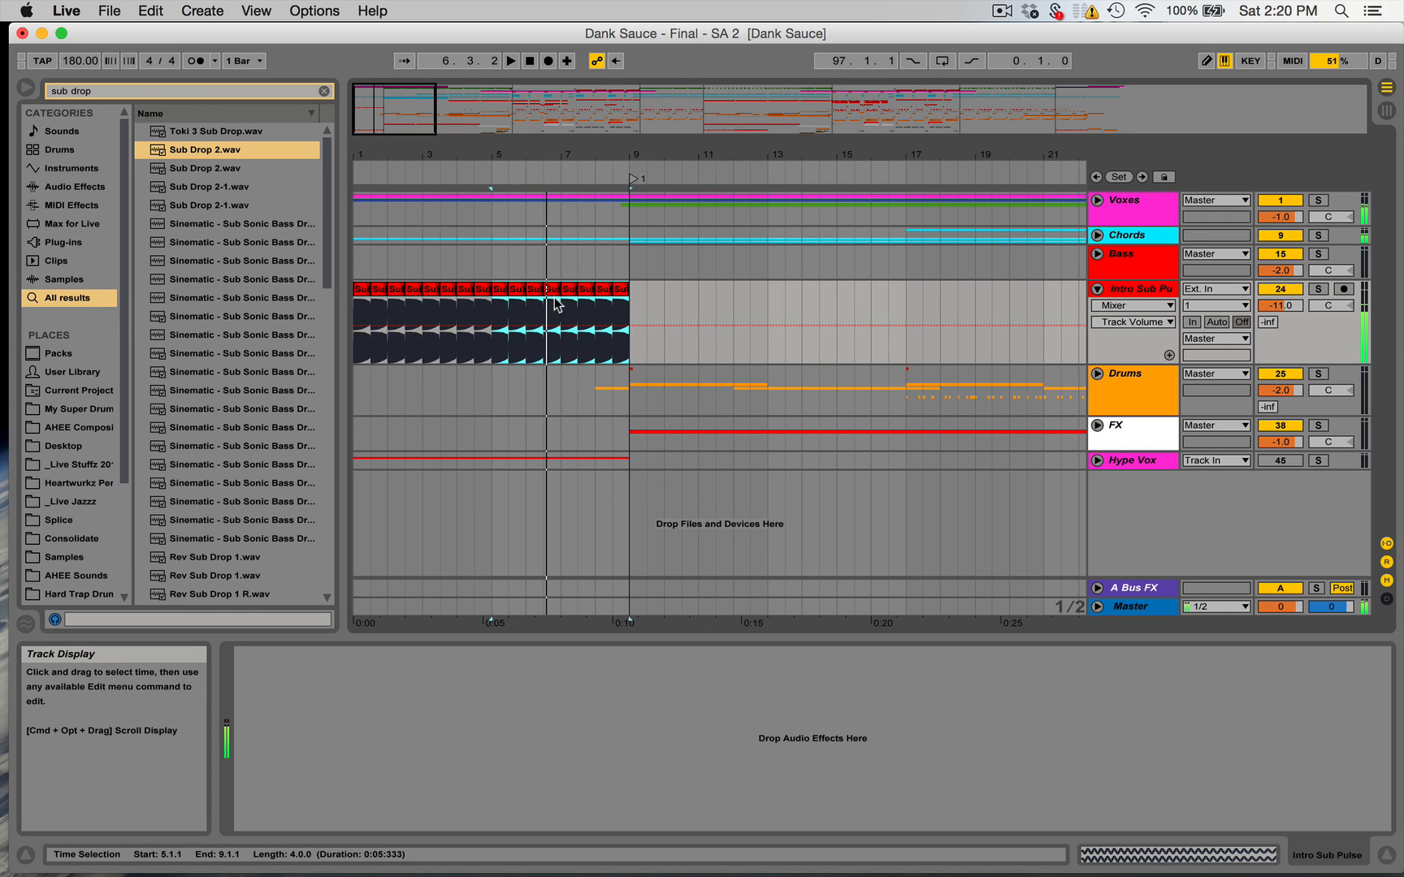
left_click(362, 291)
key("space")
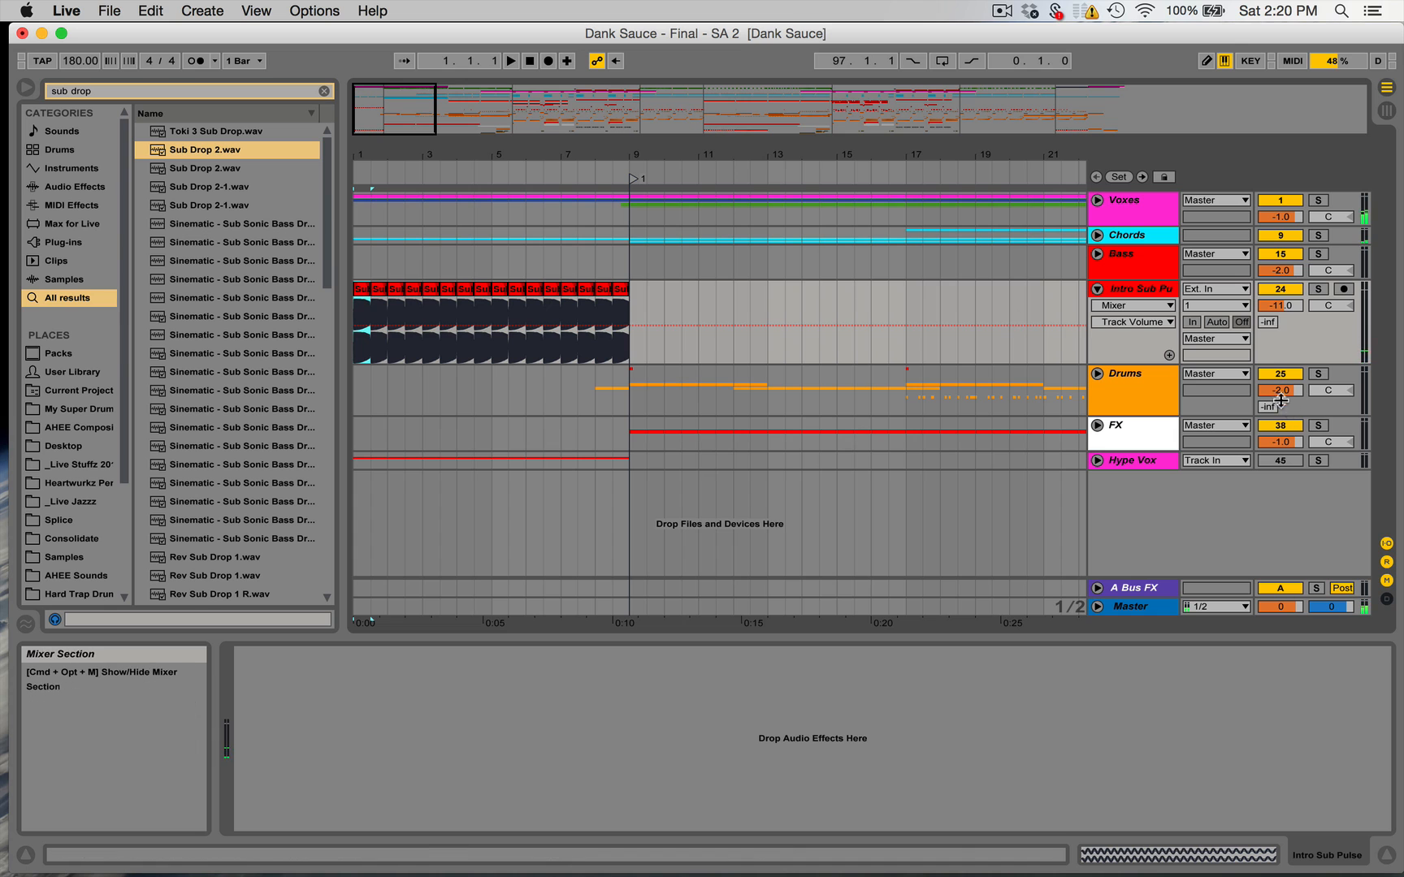
Lower the clip gain of all the Sub Drop 2 clips to -1.86 dB and play the intro back.
left_click_drag(657, 301, 354, 329)
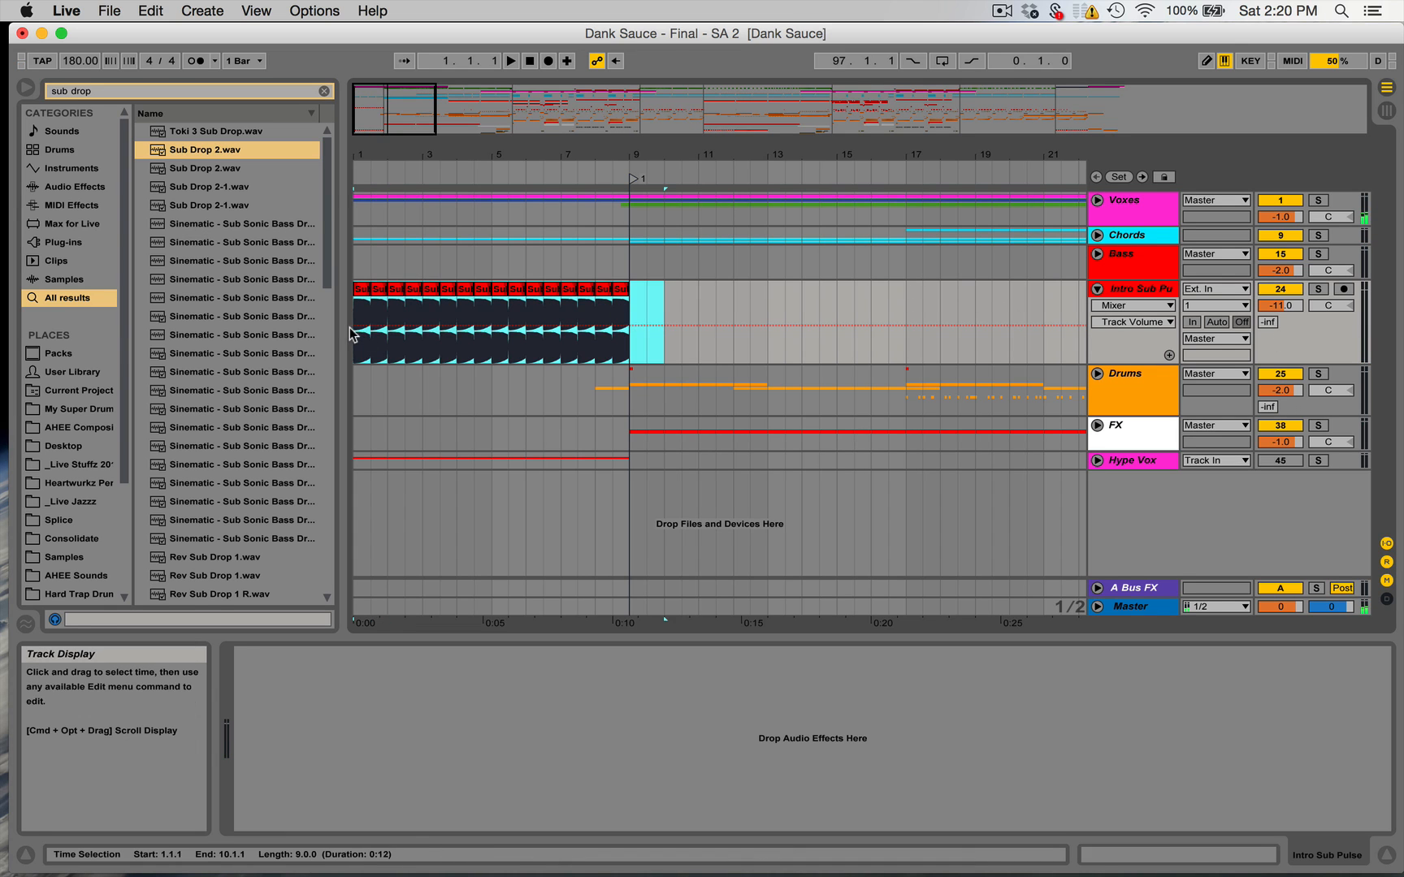
left_click(1133, 853)
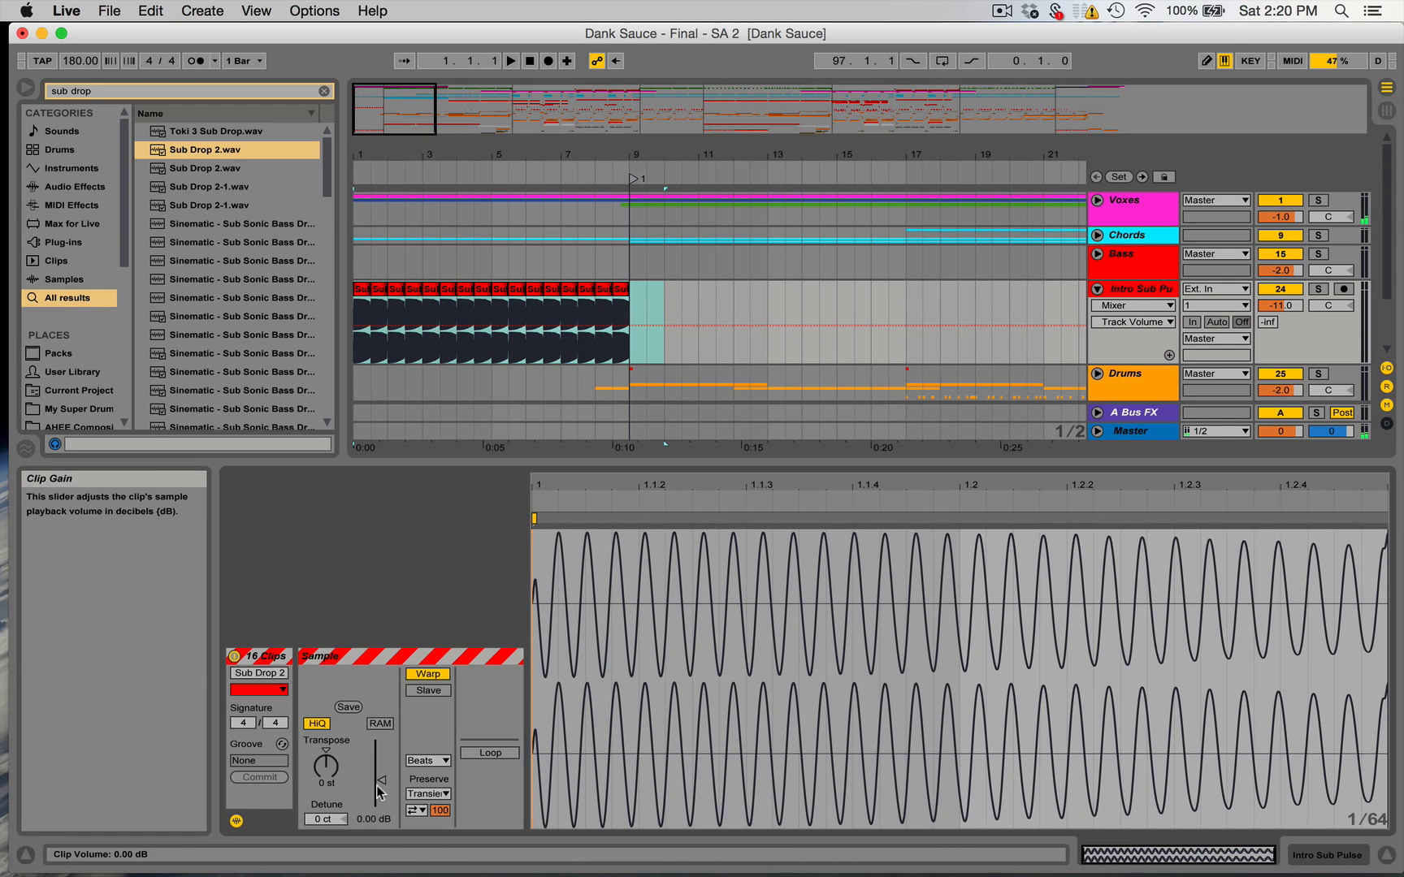
left_click_drag(377, 778, 376, 788)
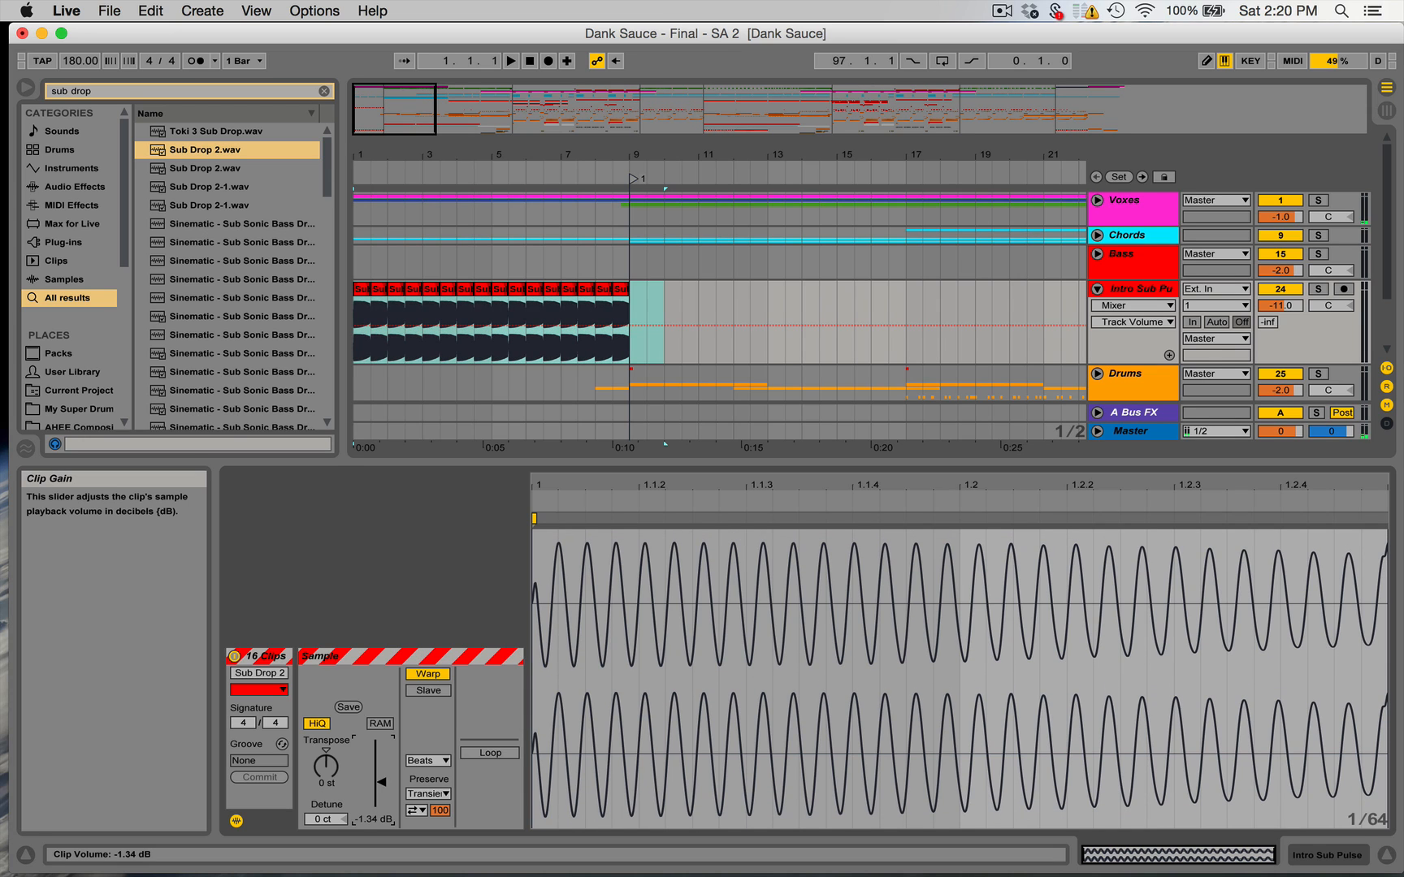
left_click_drag(377, 788, 379, 792)
key("space")
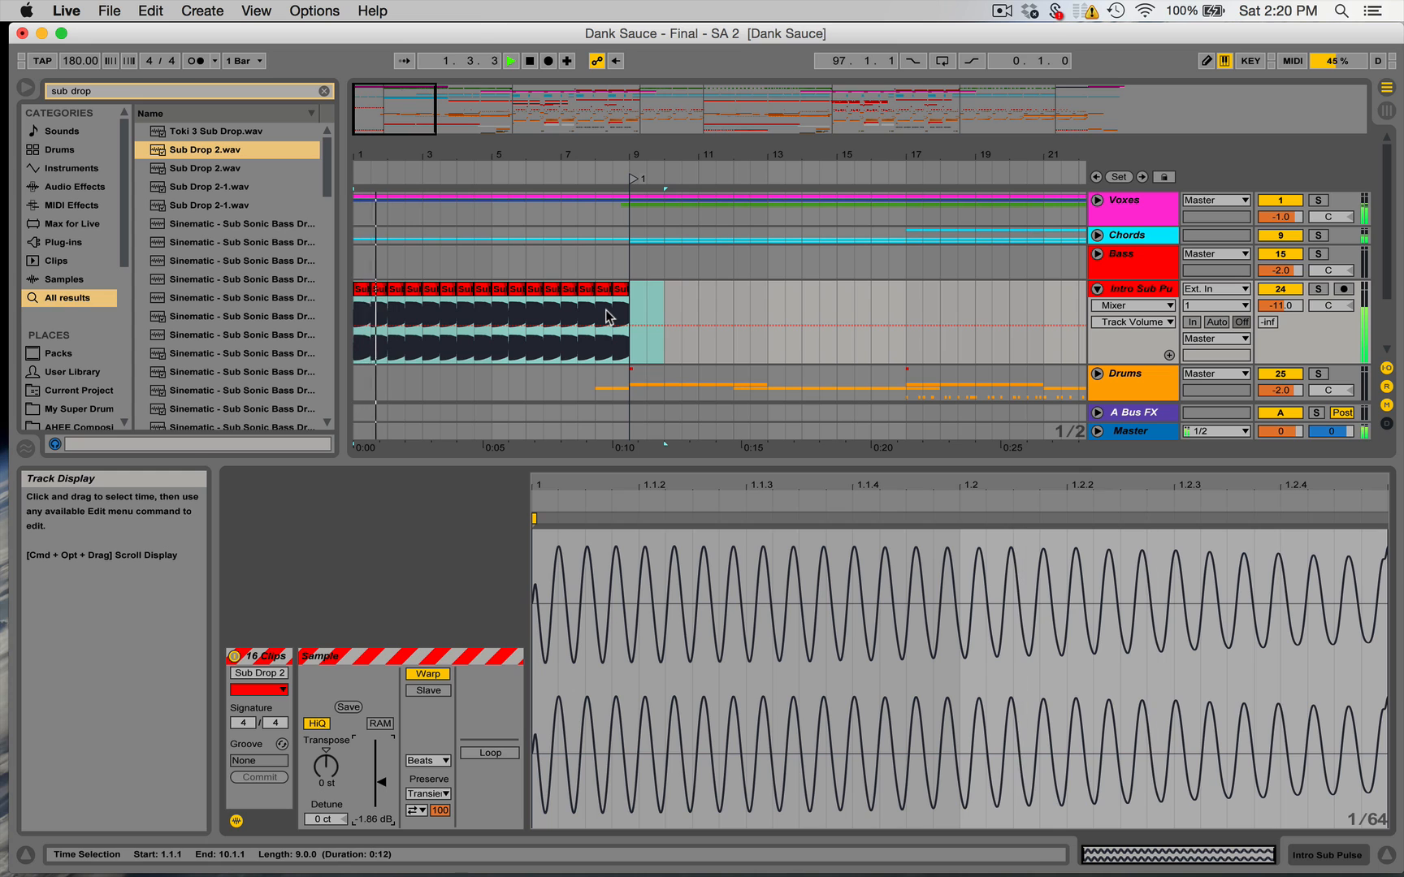
left_click(634, 304)
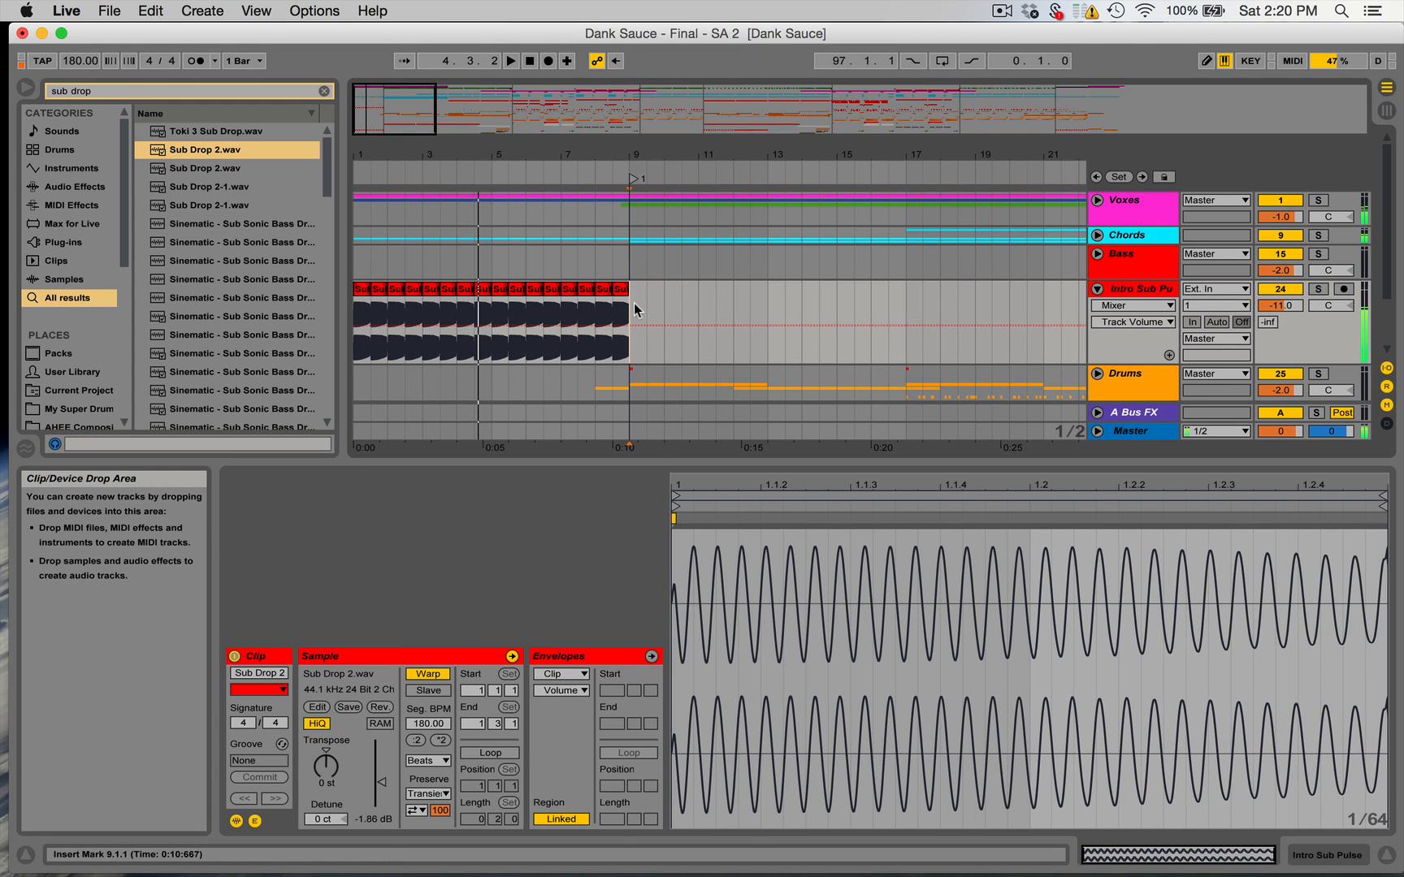
Search the browser for "util" and add the Utility effect to the Intro Sub Pulse track.
left_click(1178, 855)
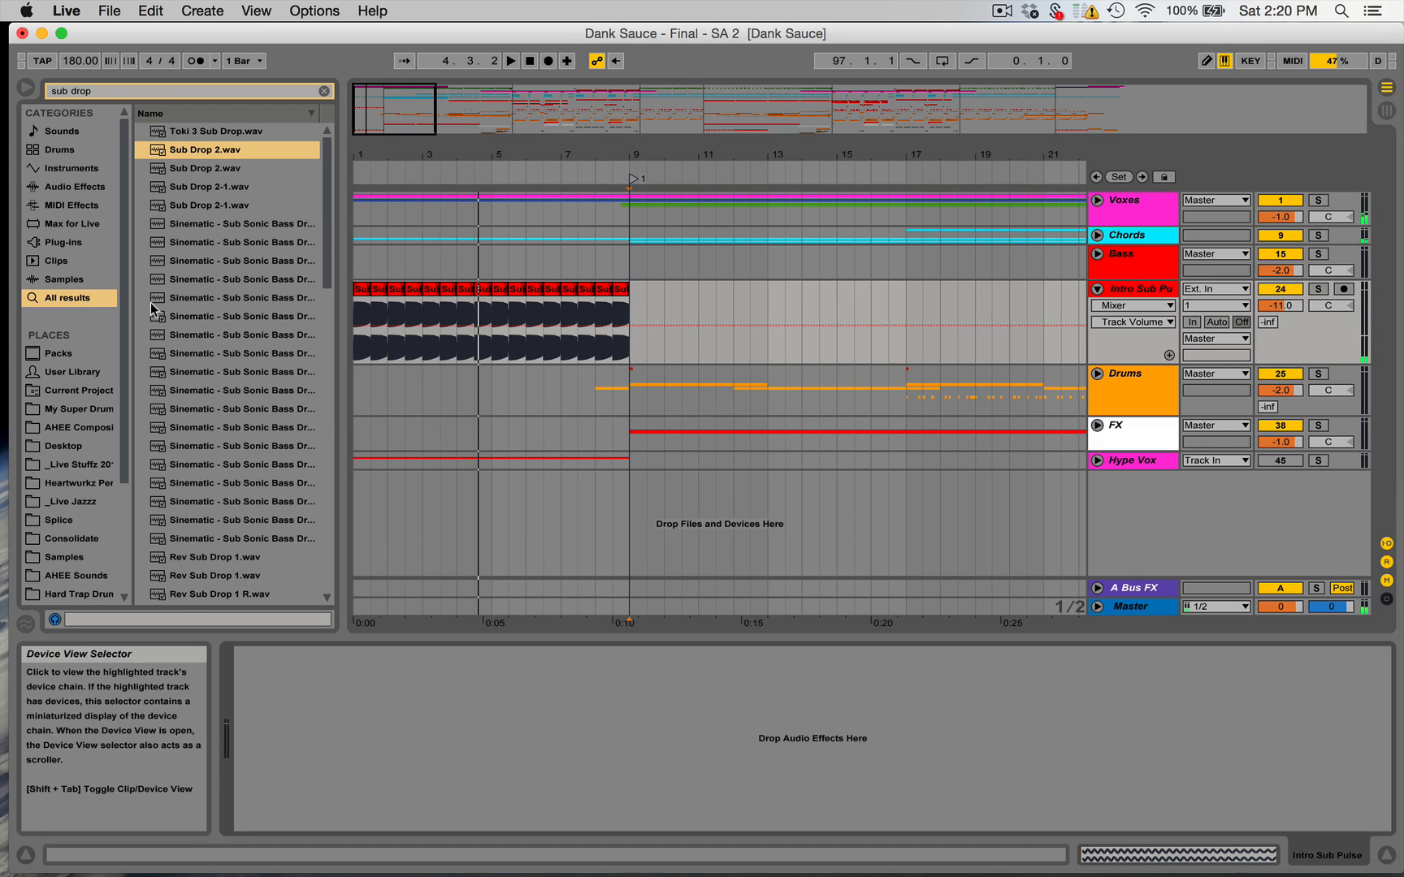
left_click(115, 88)
type("util")
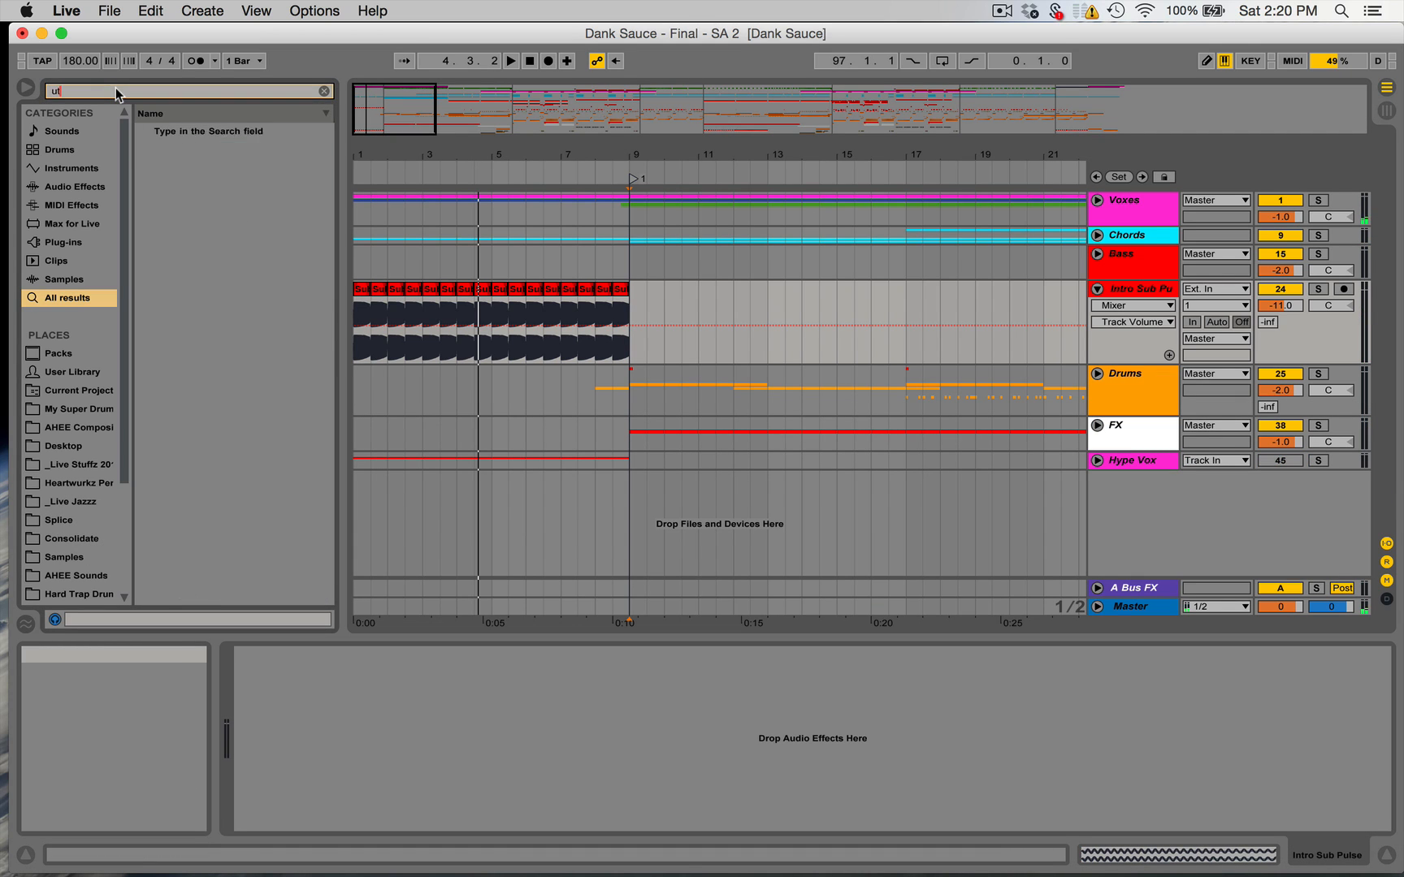
left_click_drag(180, 131, 456, 436)
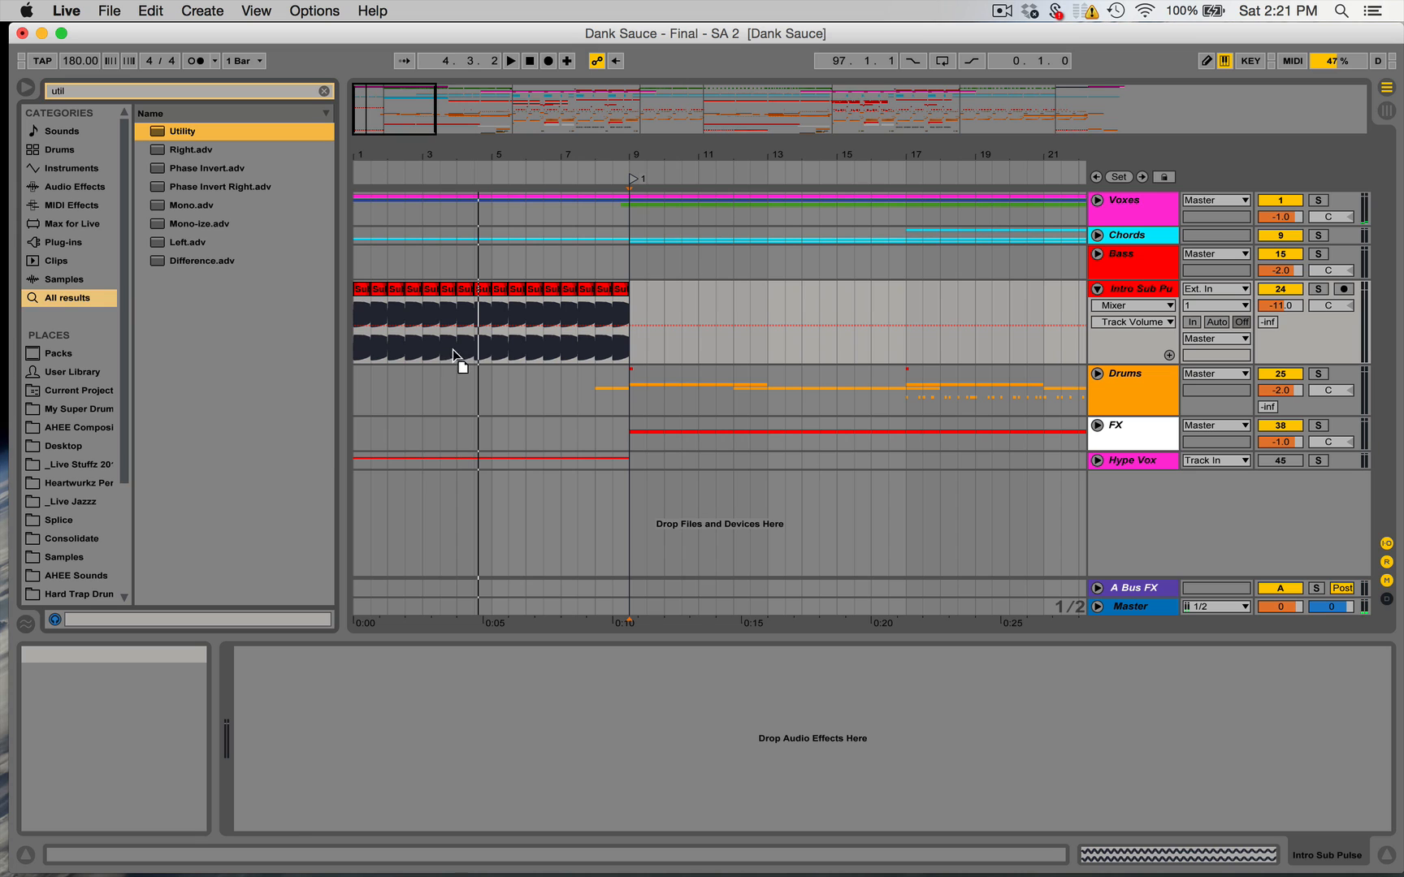
left_click_drag(453, 355, 454, 351)
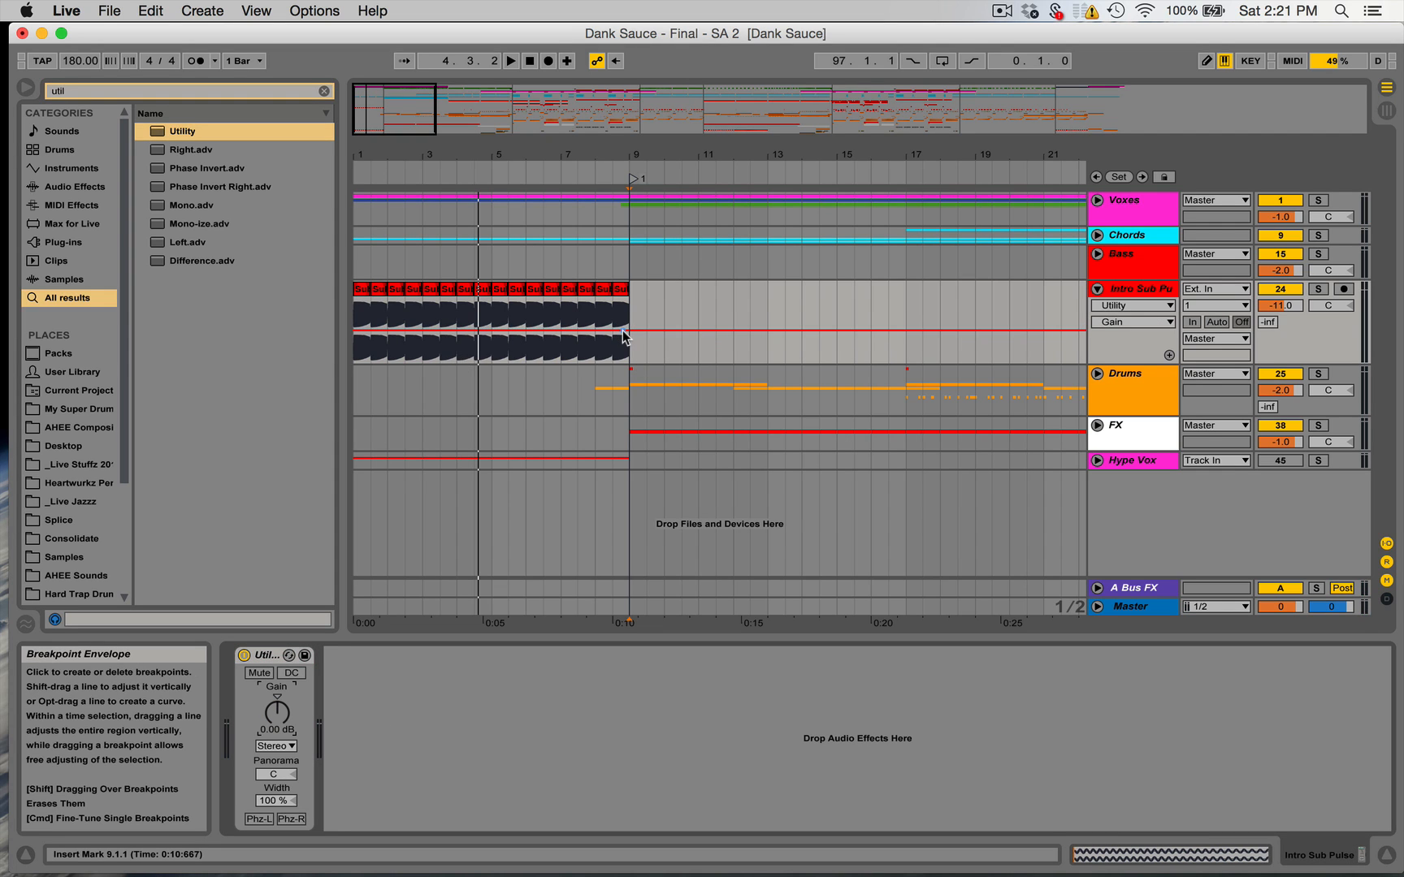
Automate the Utility gain to rise from about -15.9 dB at bar 1 to 0 dB at bar 5, and audition the fade-in.
left_click(492, 331)
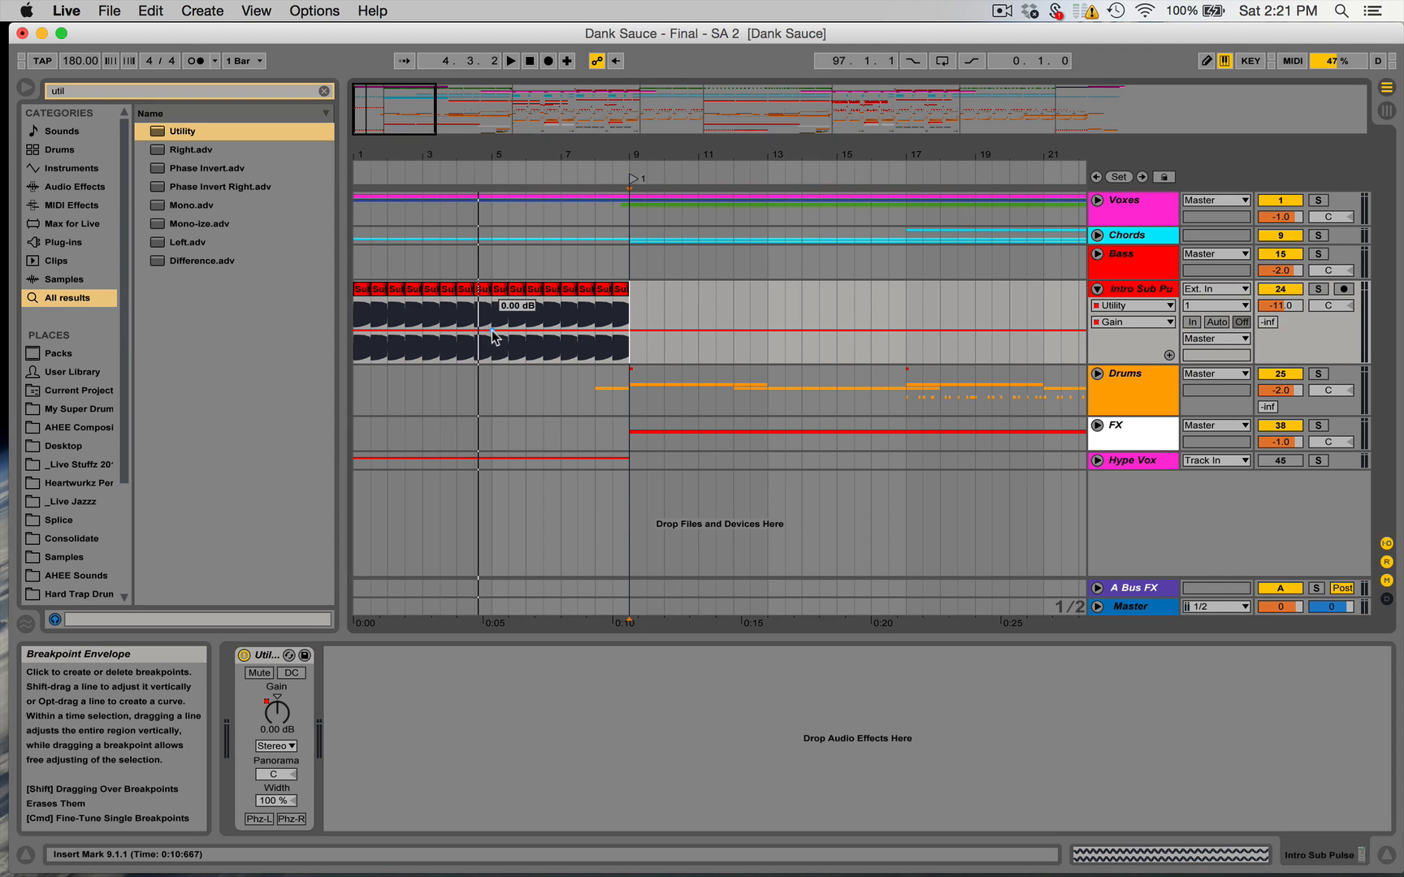
left_click(356, 316)
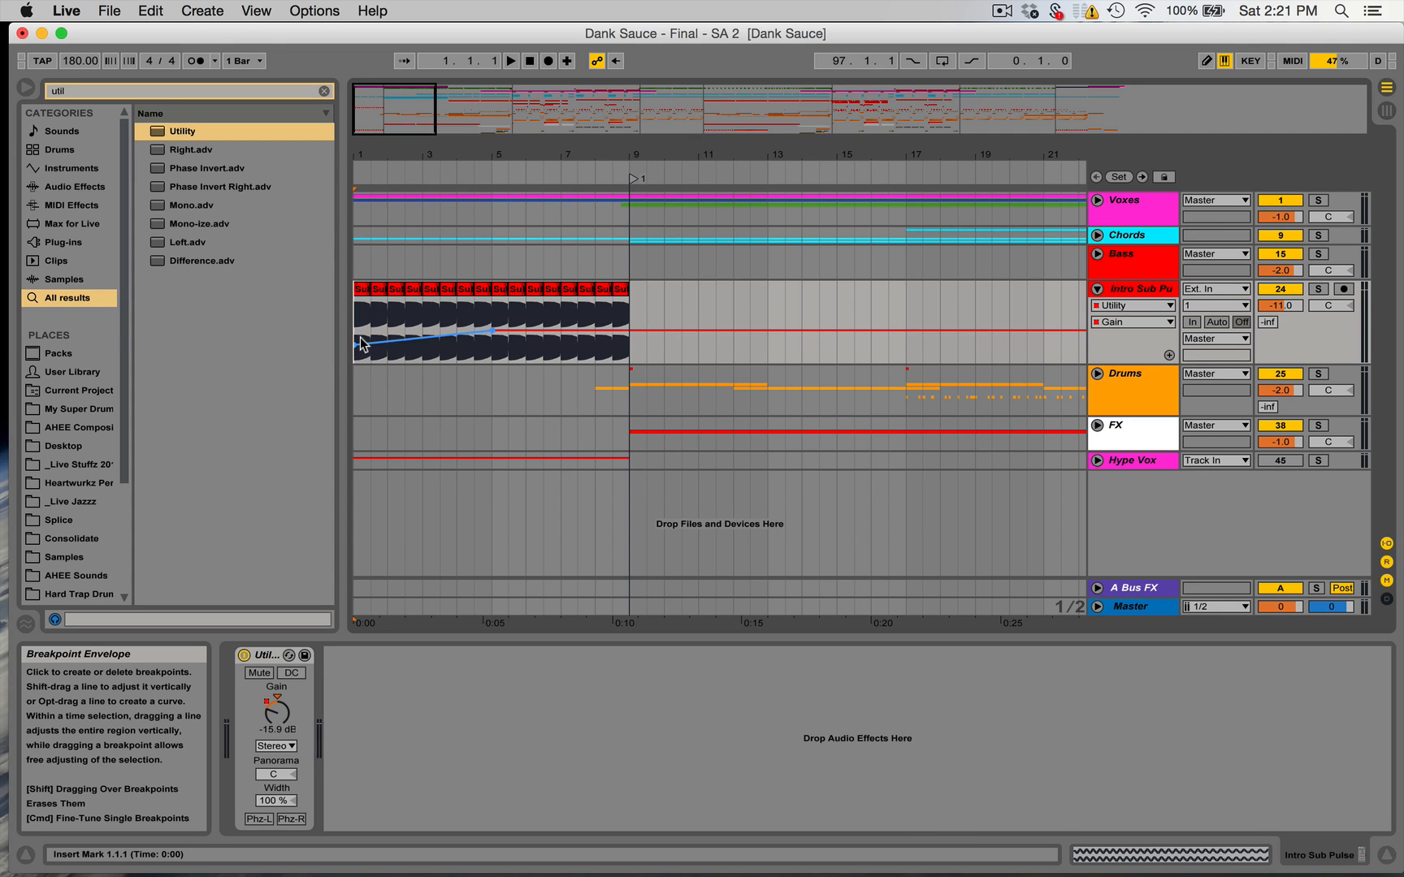
key("space")
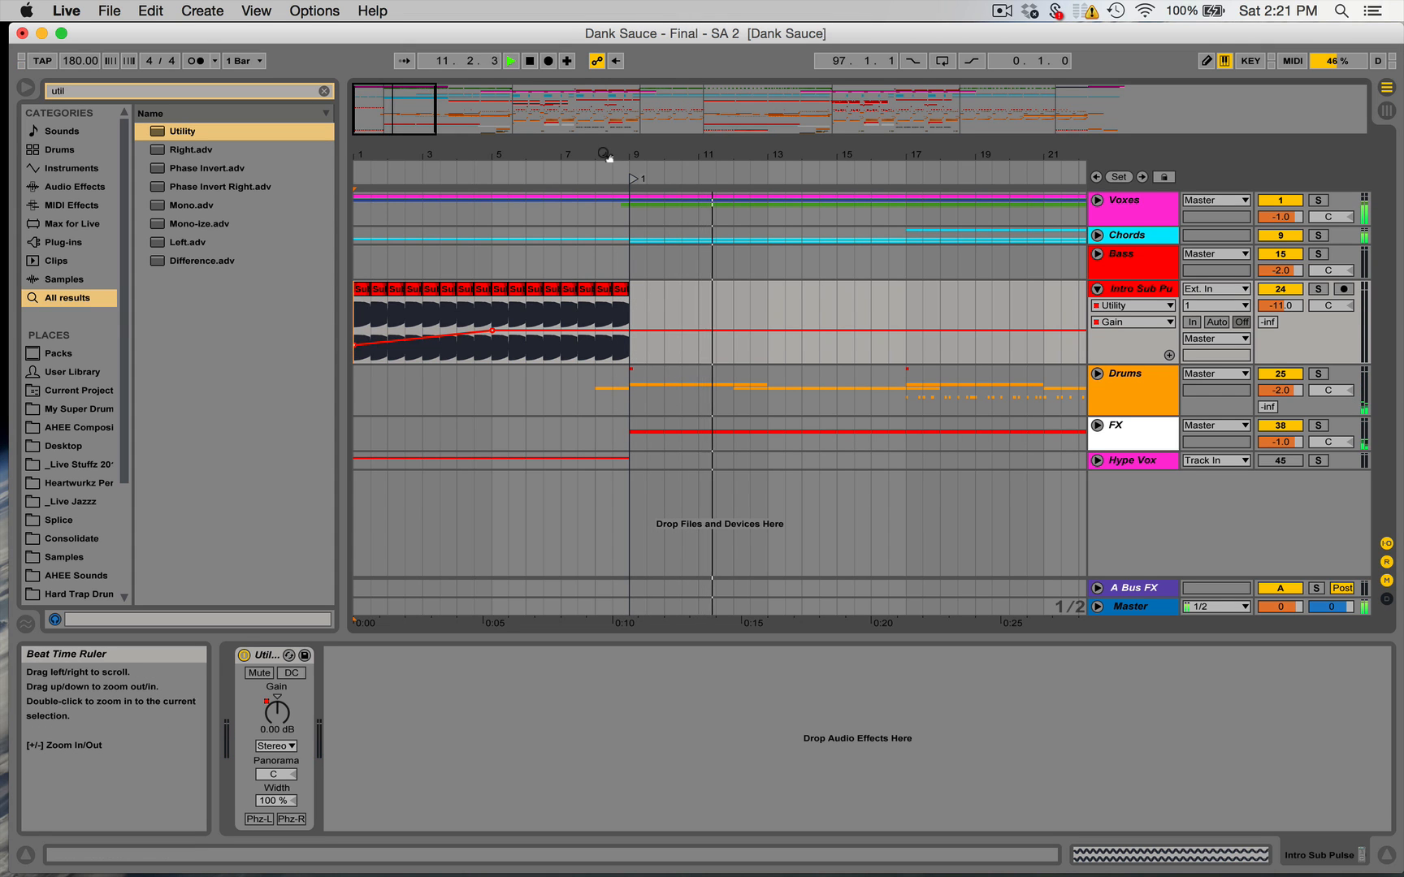
Unfold the Chords group, select the Epic Pad Render clip starting at bar 9 on the Pad track and examine its automation lanes.
left_click_drag(605, 155, 490, 154)
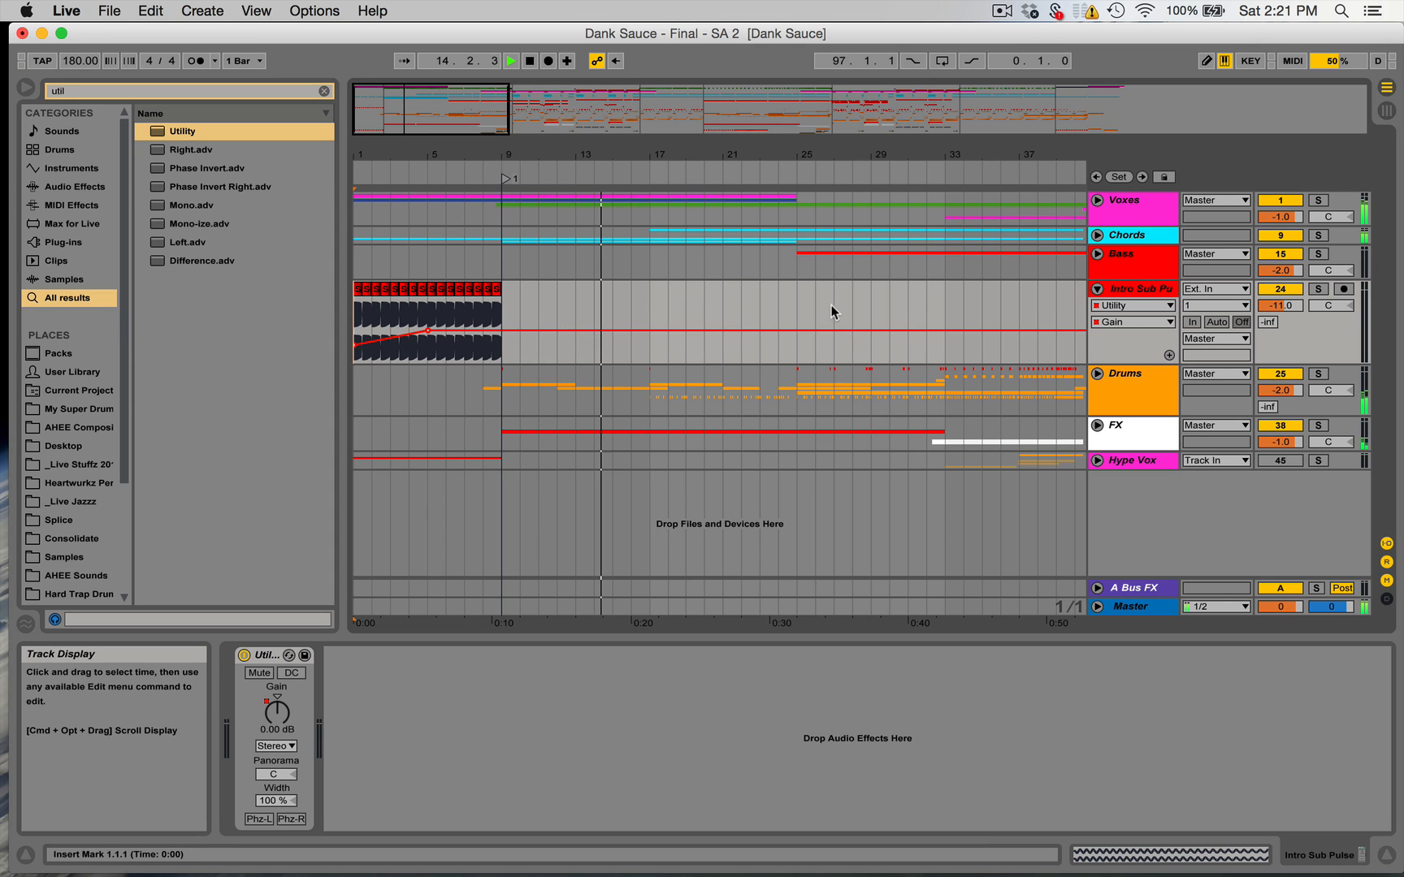
left_click(1097, 235)
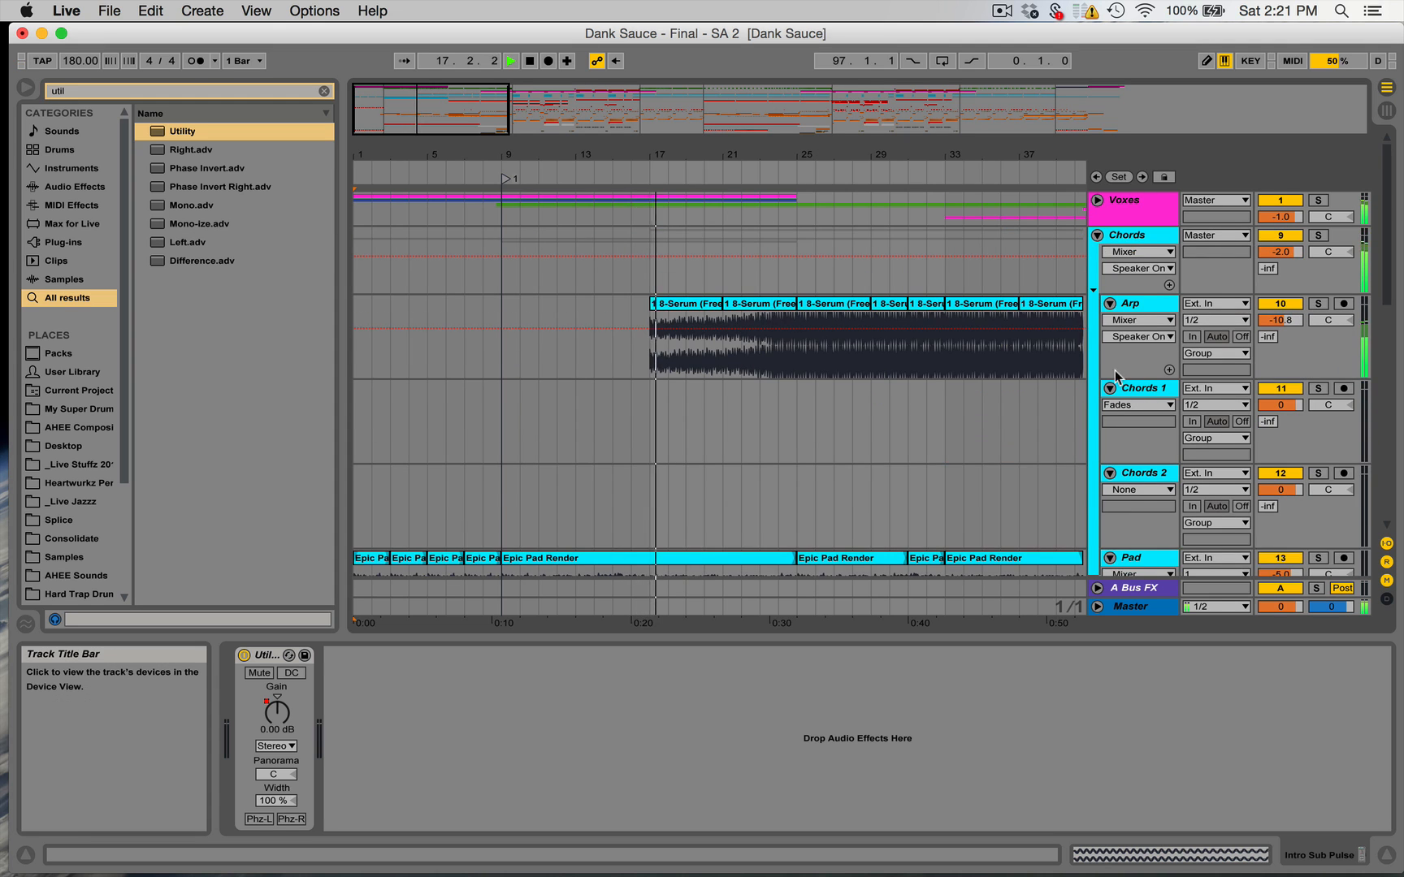
scroll(1117, 374, "down", 5)
left_click(573, 383)
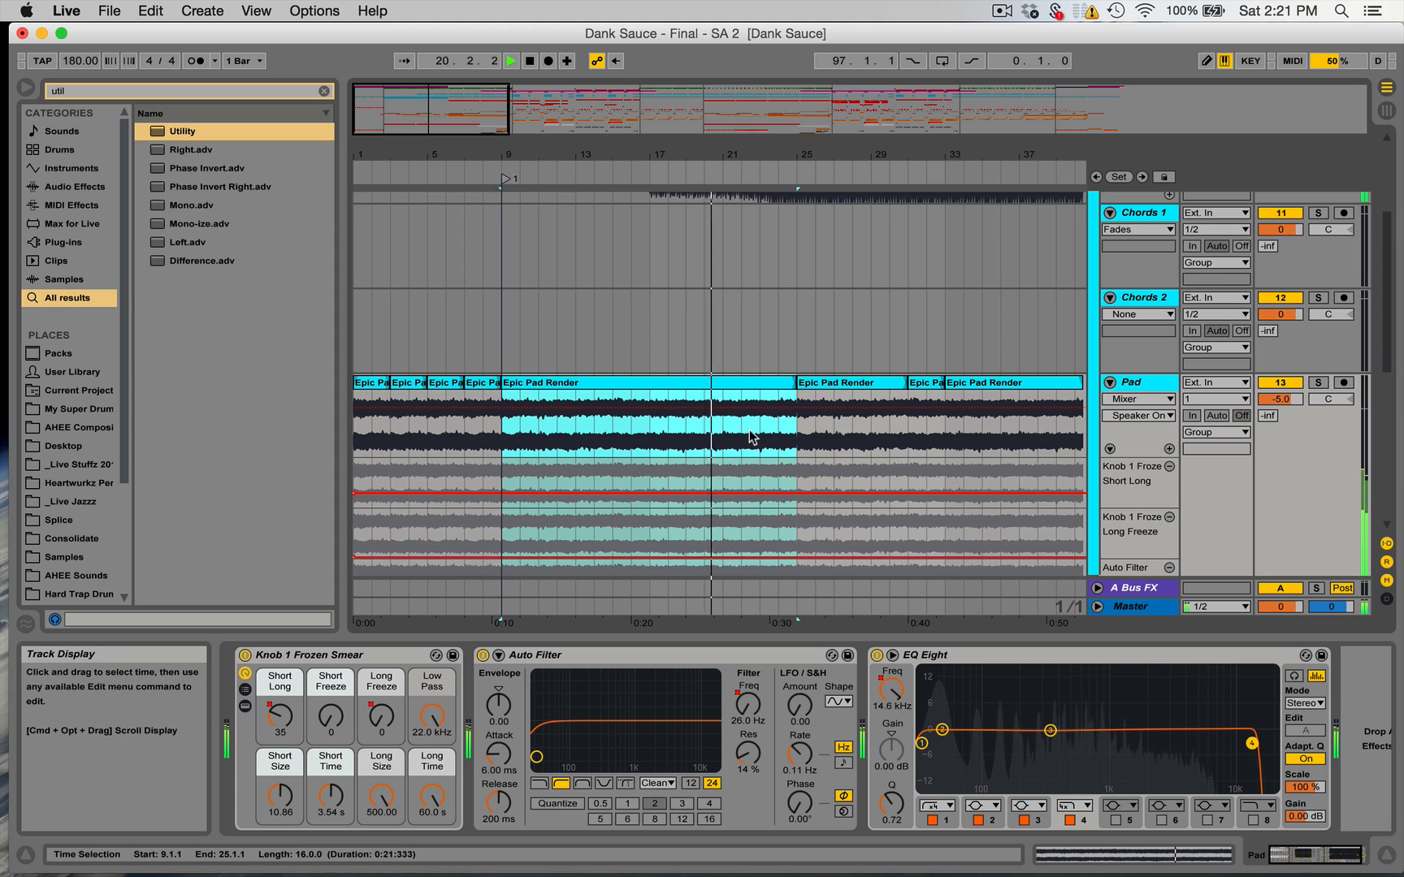
scroll(750, 436, "down", 1)
scroll(749, 431, "down", 1)
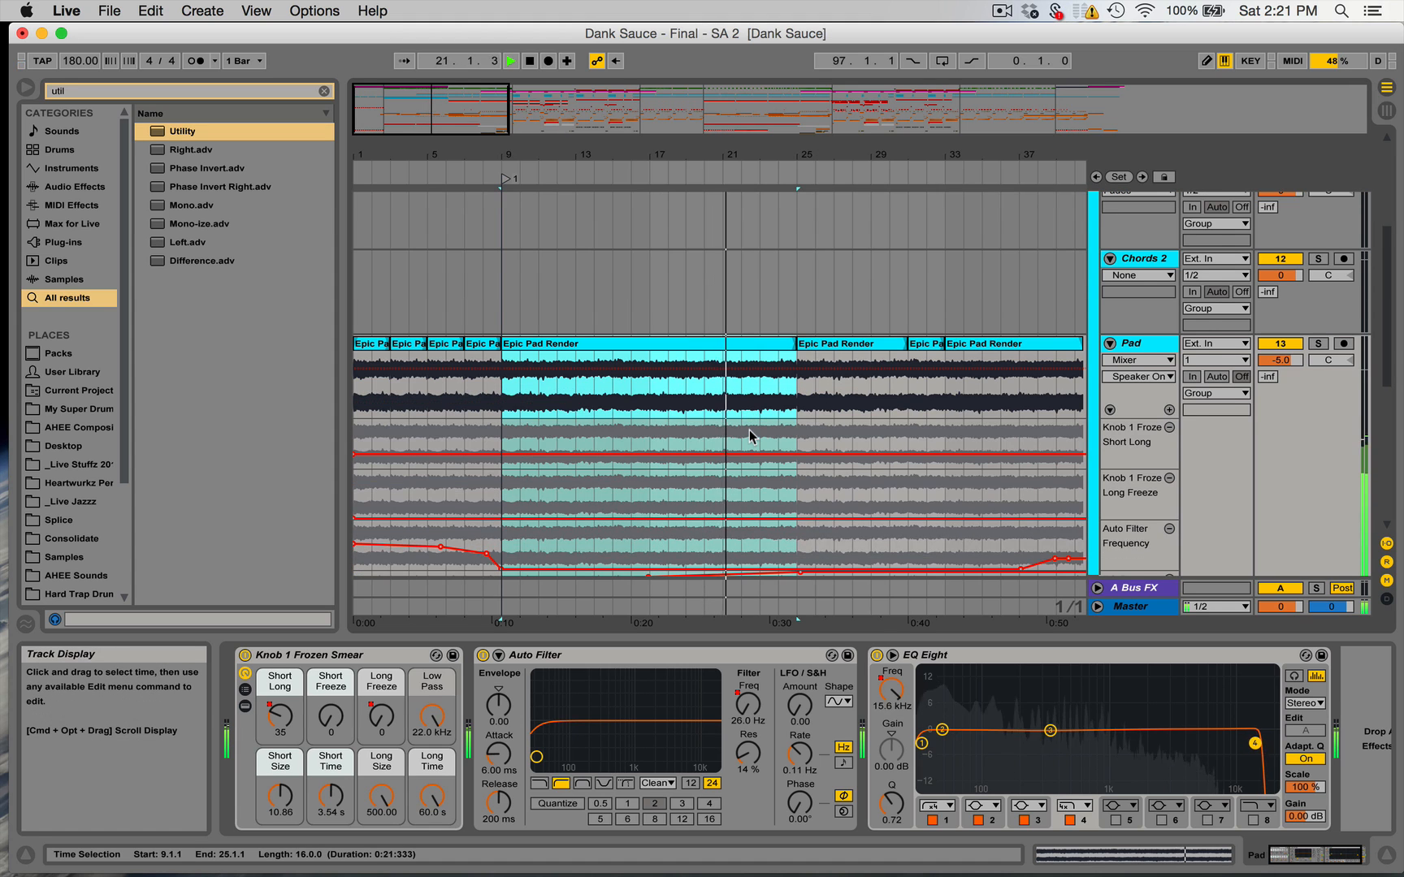
Show the Pad track's EQ Eight band 4 frequency automation and examine how it develops across the intro clips.
left_click(900, 696)
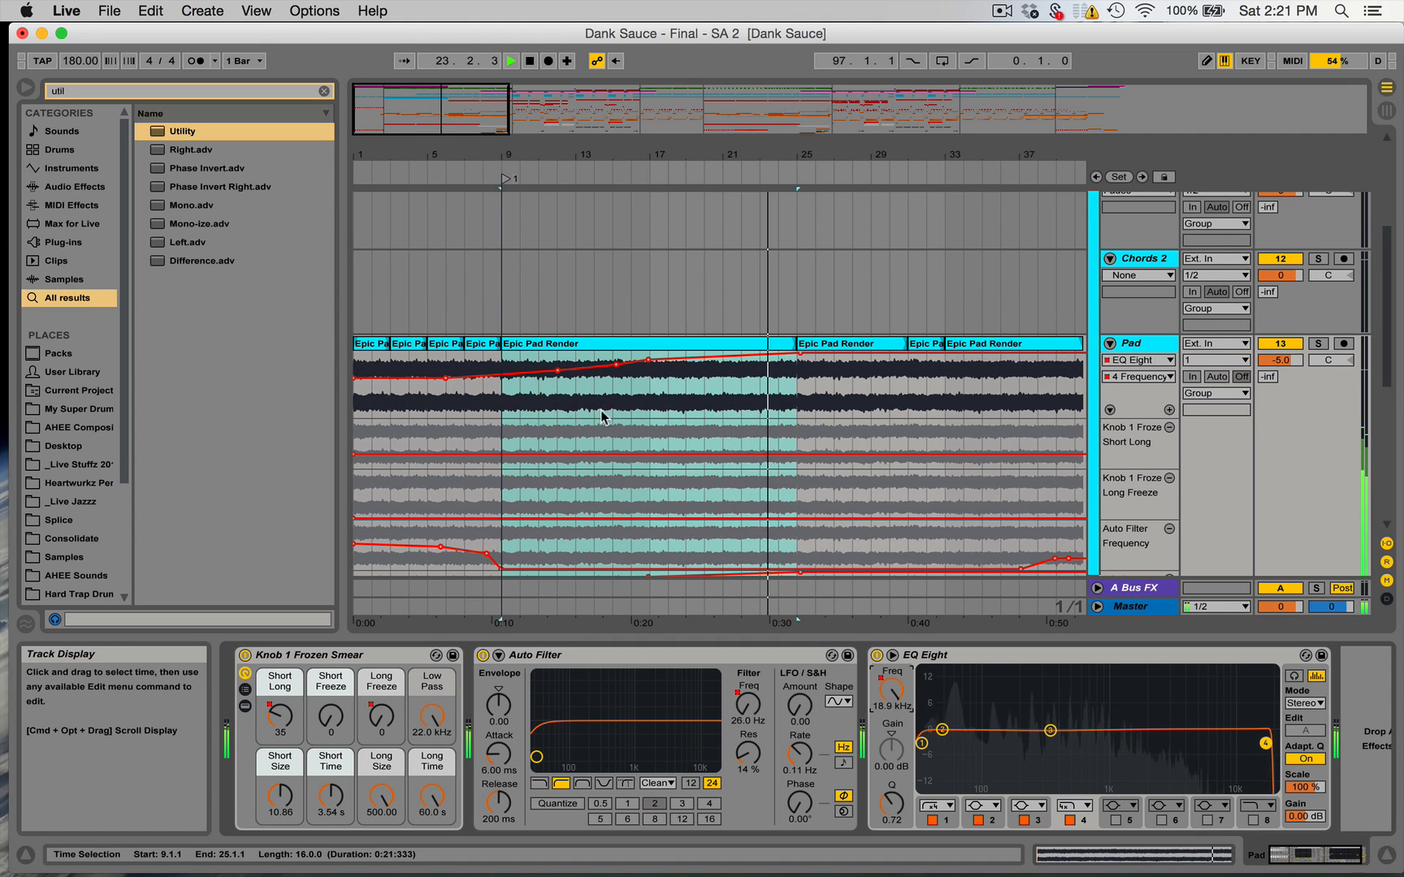
left_click(585, 351)
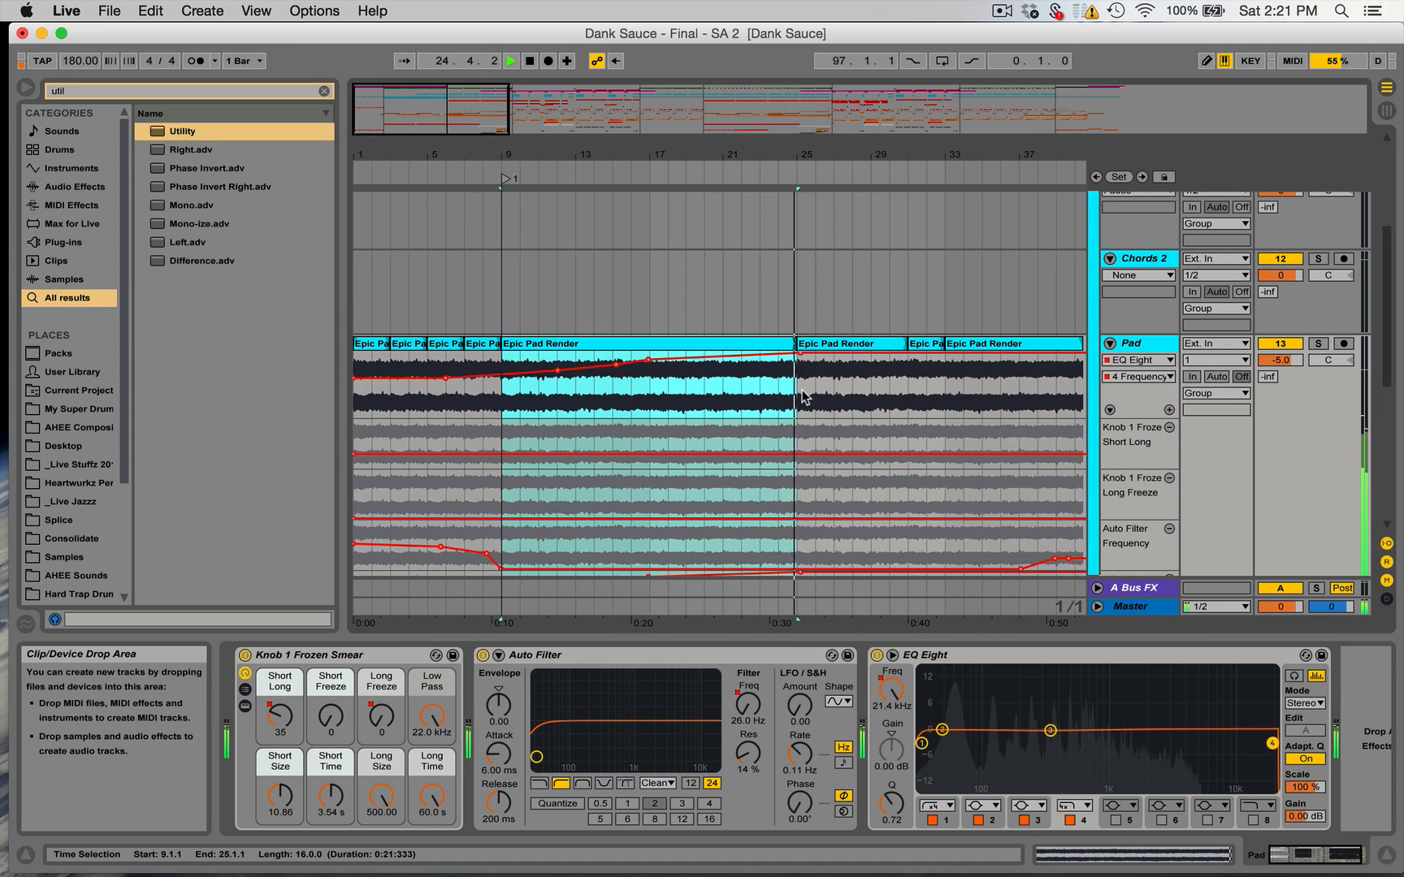
key("space")
left_click(370, 346)
Copy the sub pulse in bars 1 to 9 of the Intro Sub Pulse track and paste it twice in a row, filling bars 89 to 105.
scroll(370, 347, "down", 10)
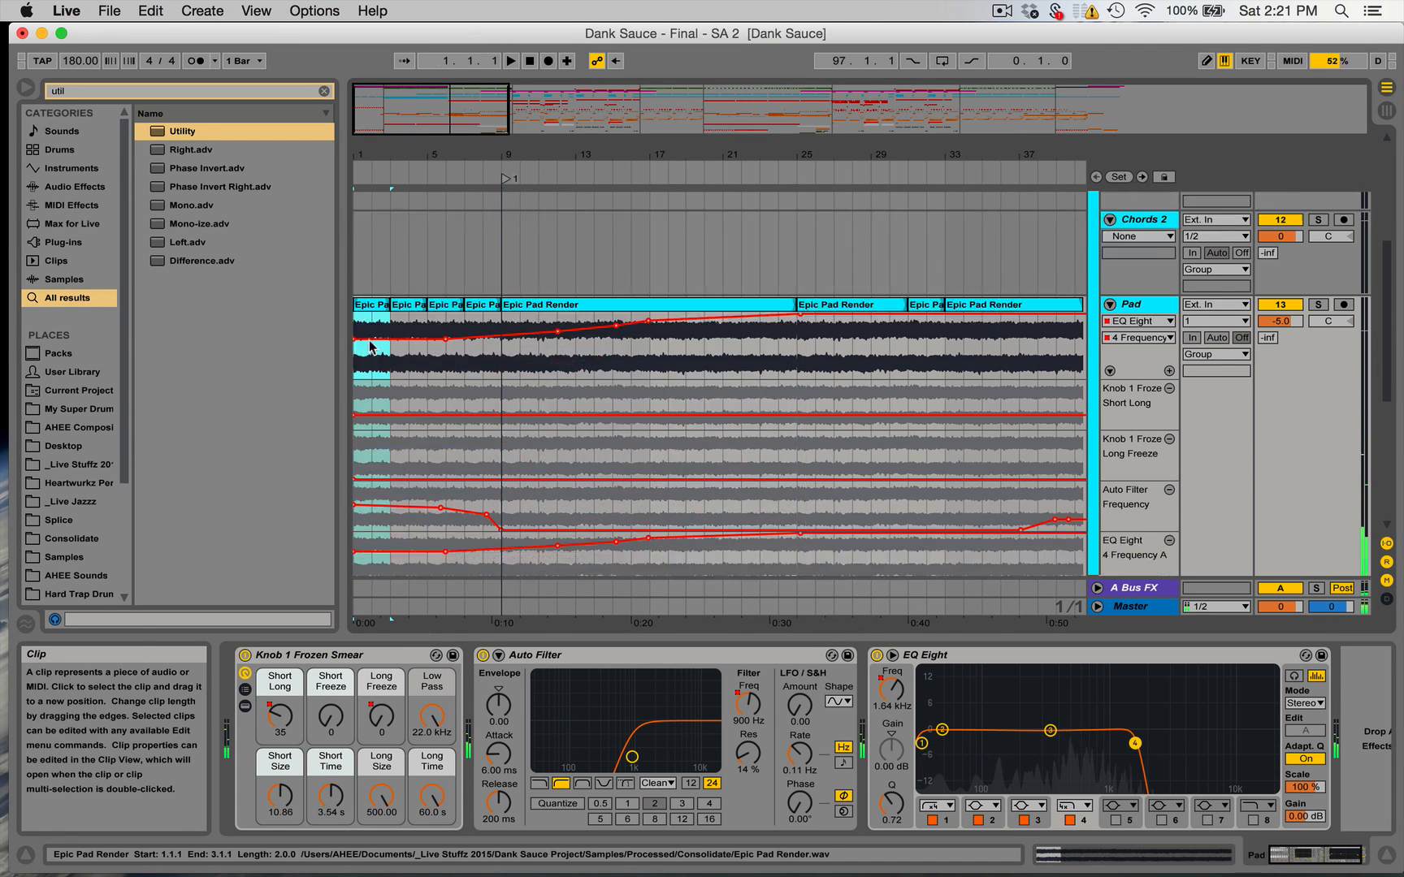
scroll(370, 346, "down", 1)
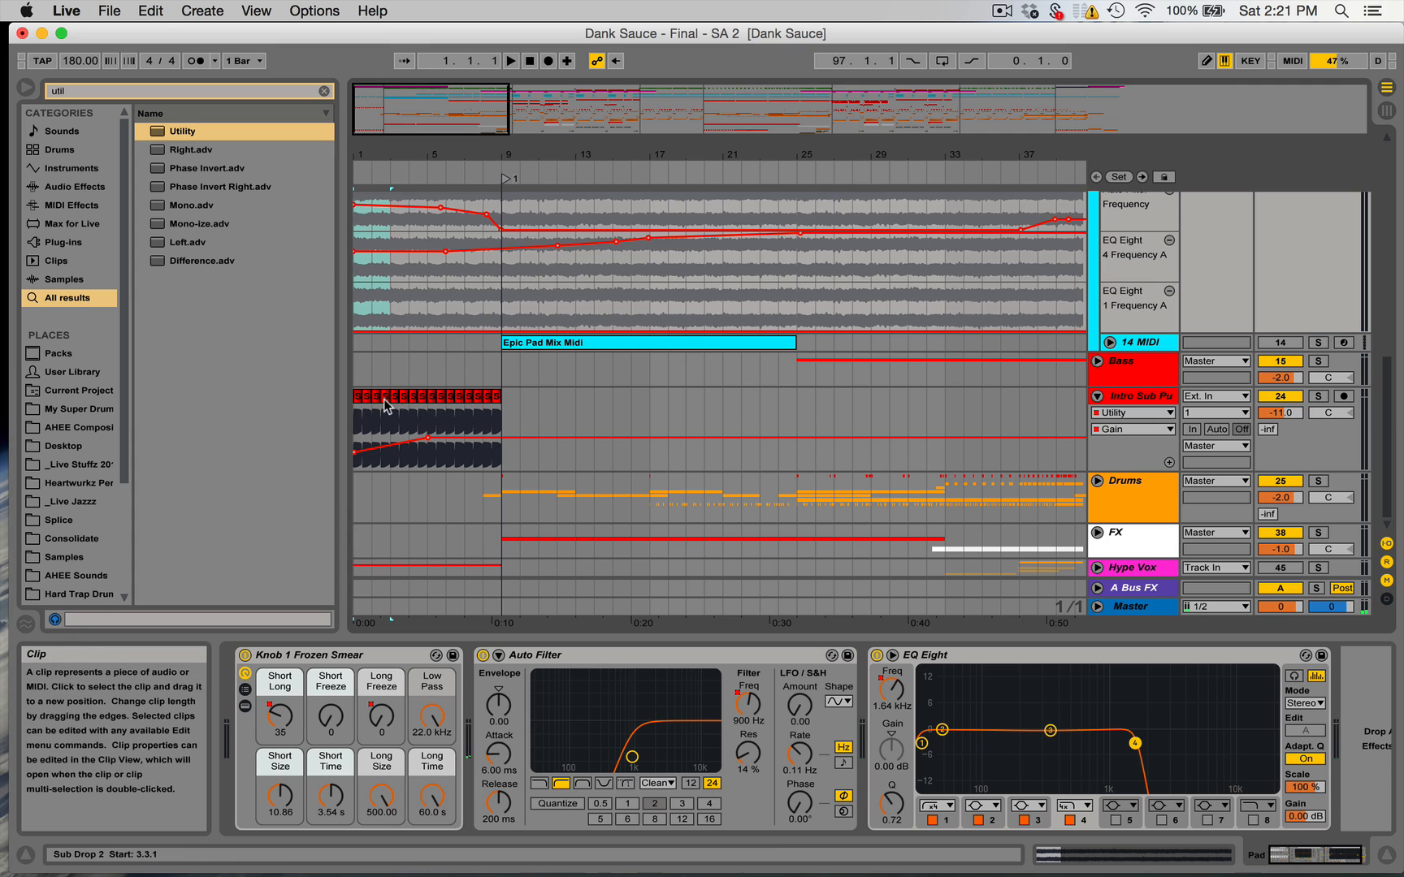
left_click(358, 409)
left_click_drag(502, 419, 312, 413)
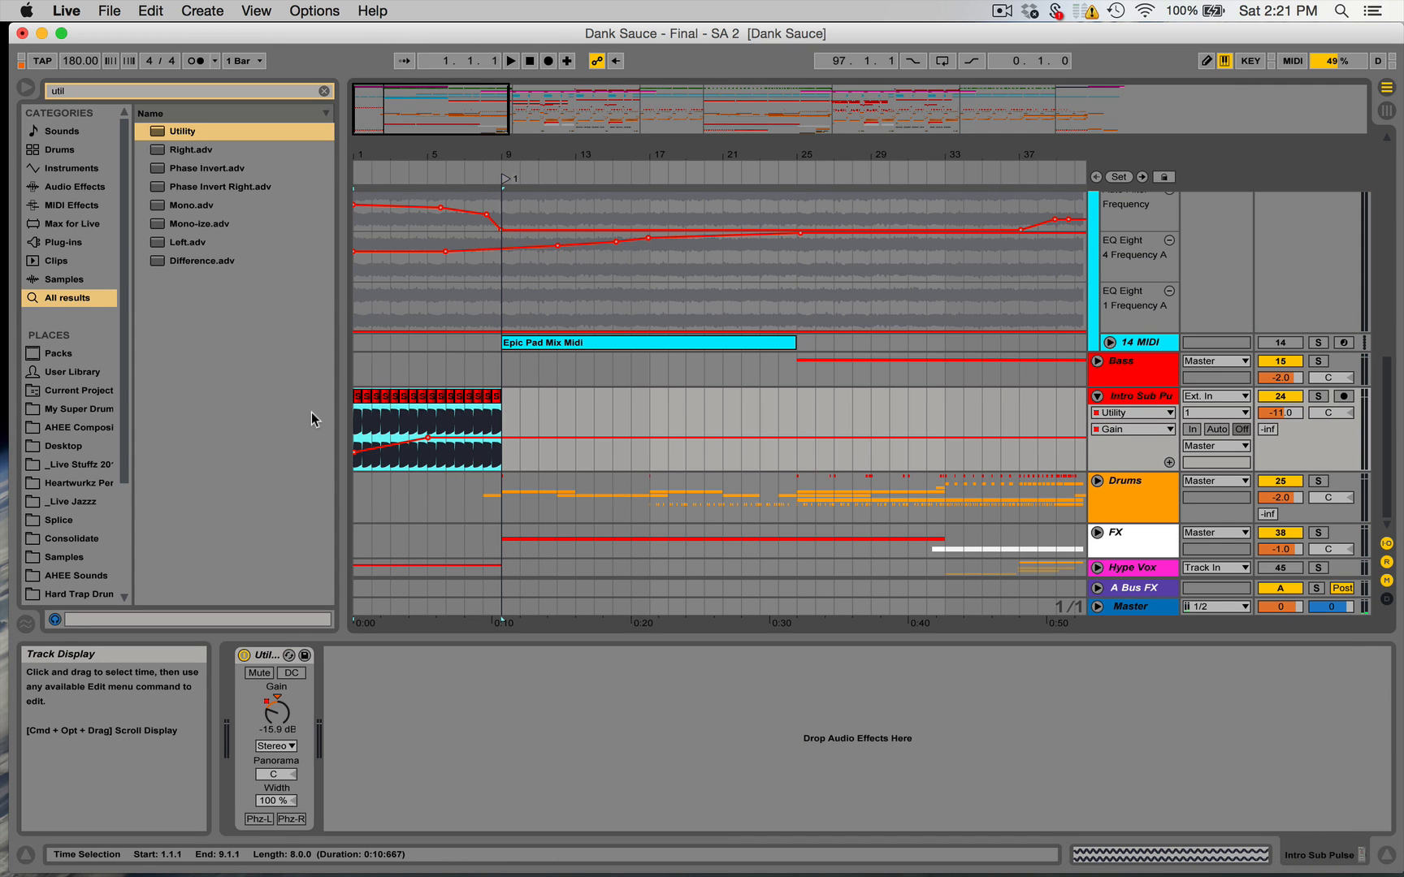
left_click_drag(511, 147, 399, 166)
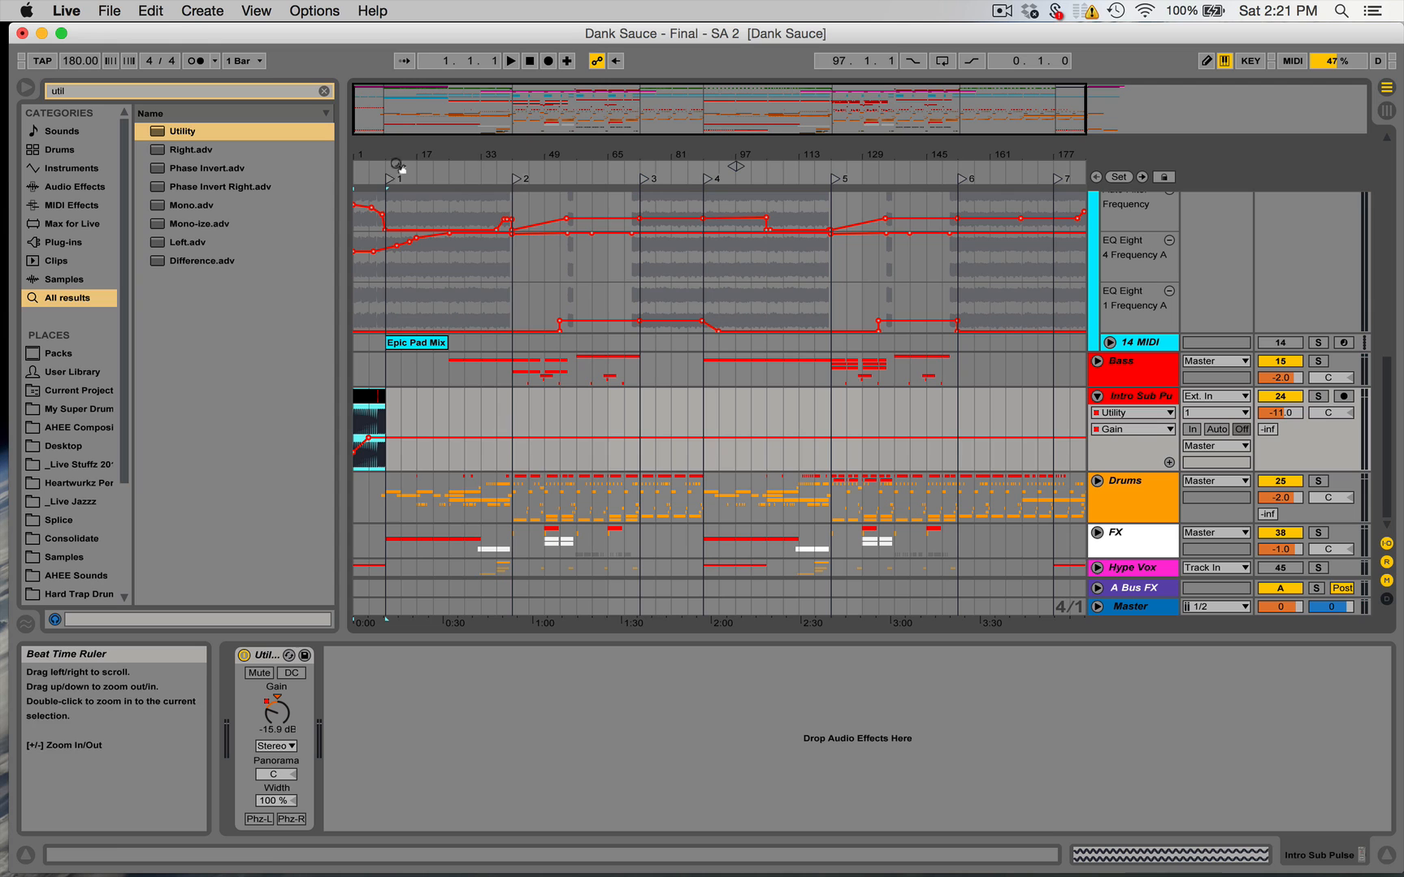
left_click(638, 406)
left_click(702, 408)
key("super+v")
key("space")
left_click_drag(735, 154, 739, 154)
key("super+v")
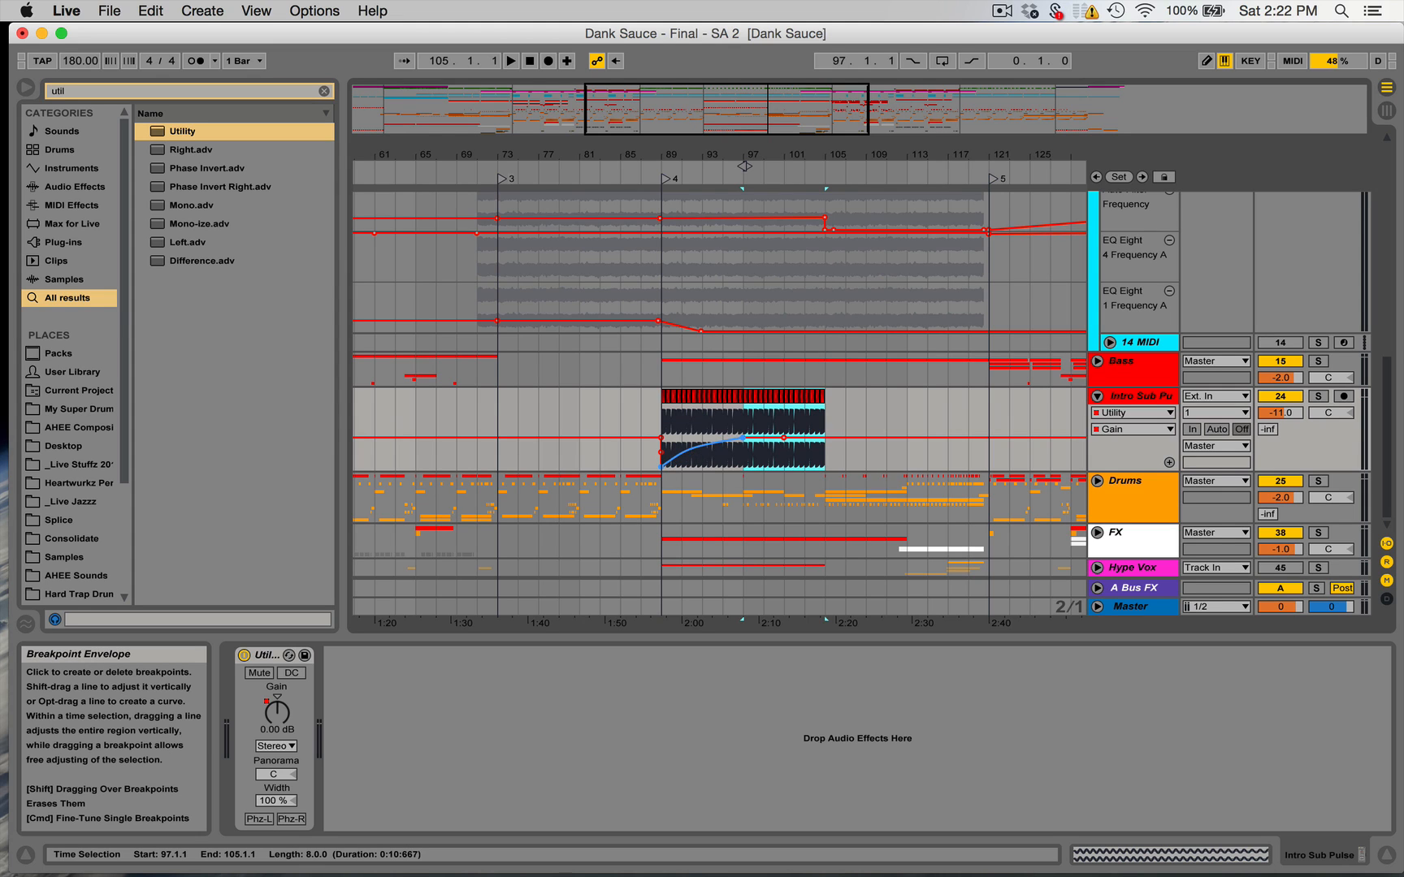
Copy the opening sub pulse with its gain fade-in to bar 177 and play back the outro.
left_click(659, 412)
left_click_drag(601, 159, 601, 156)
left_click_drag(381, 423, 313, 408)
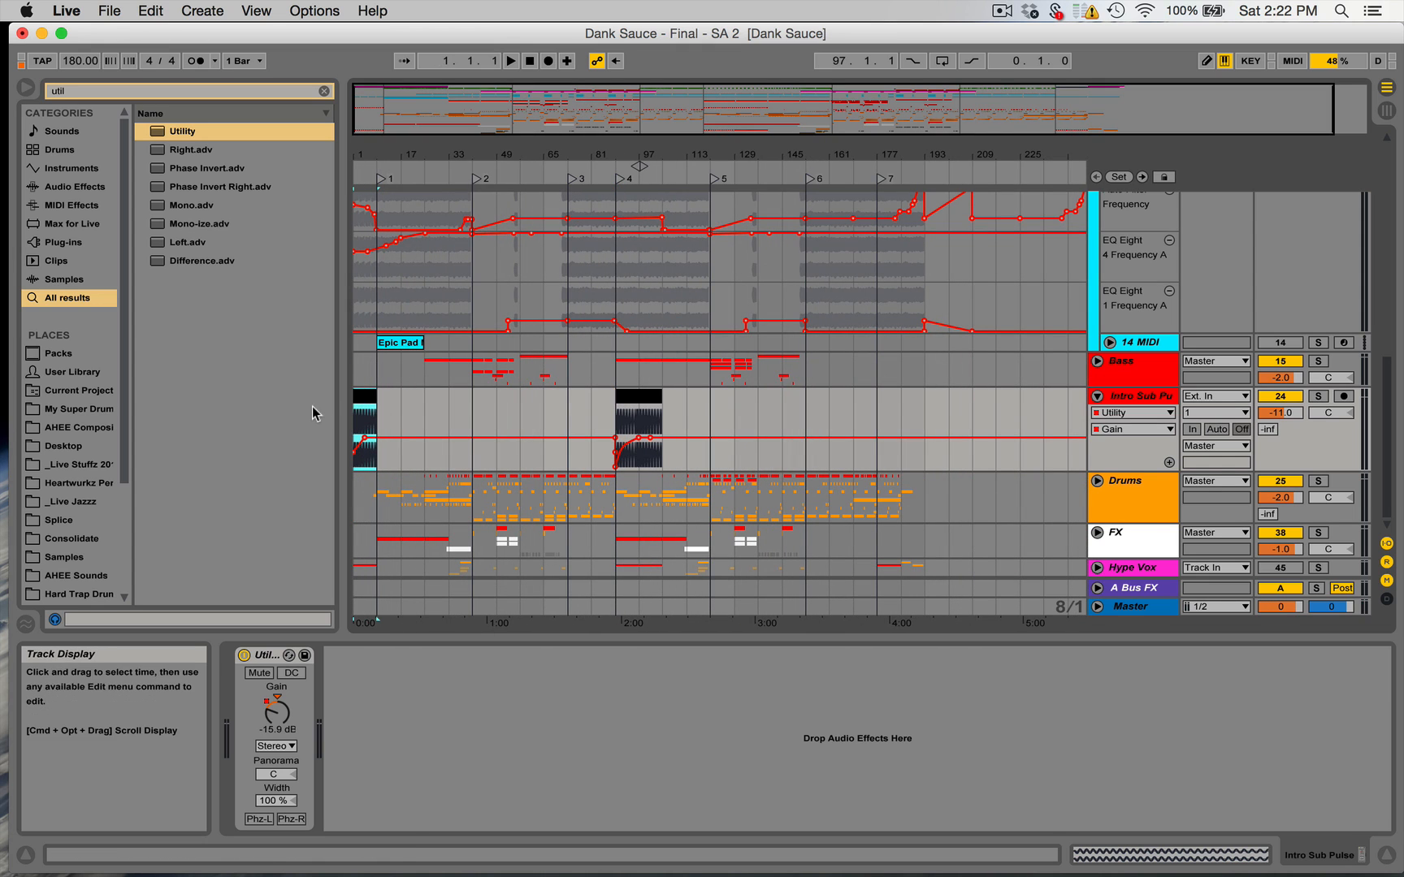
left_click(935, 408)
key("space")
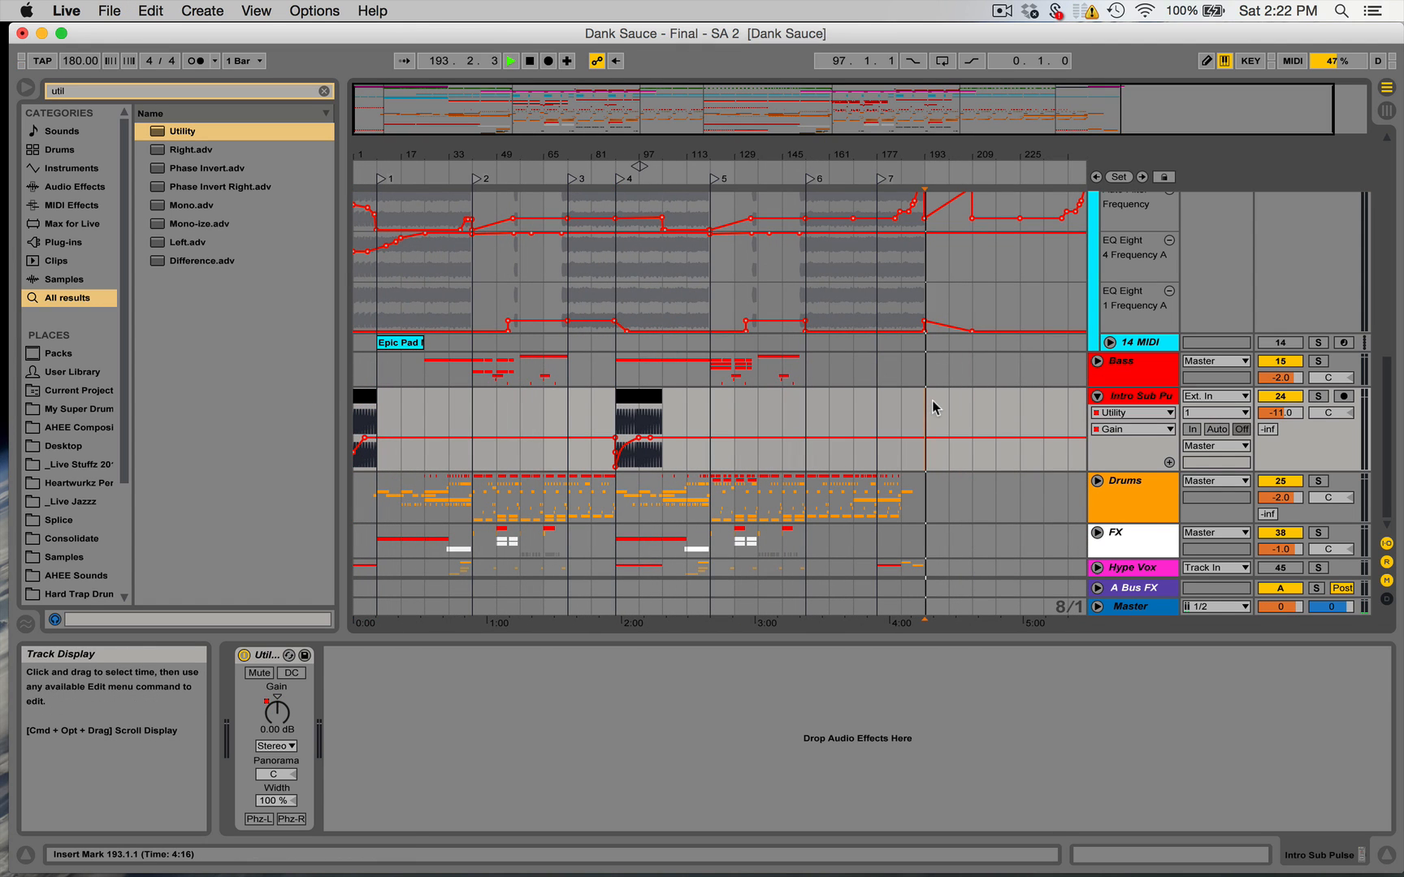
left_click(873, 421)
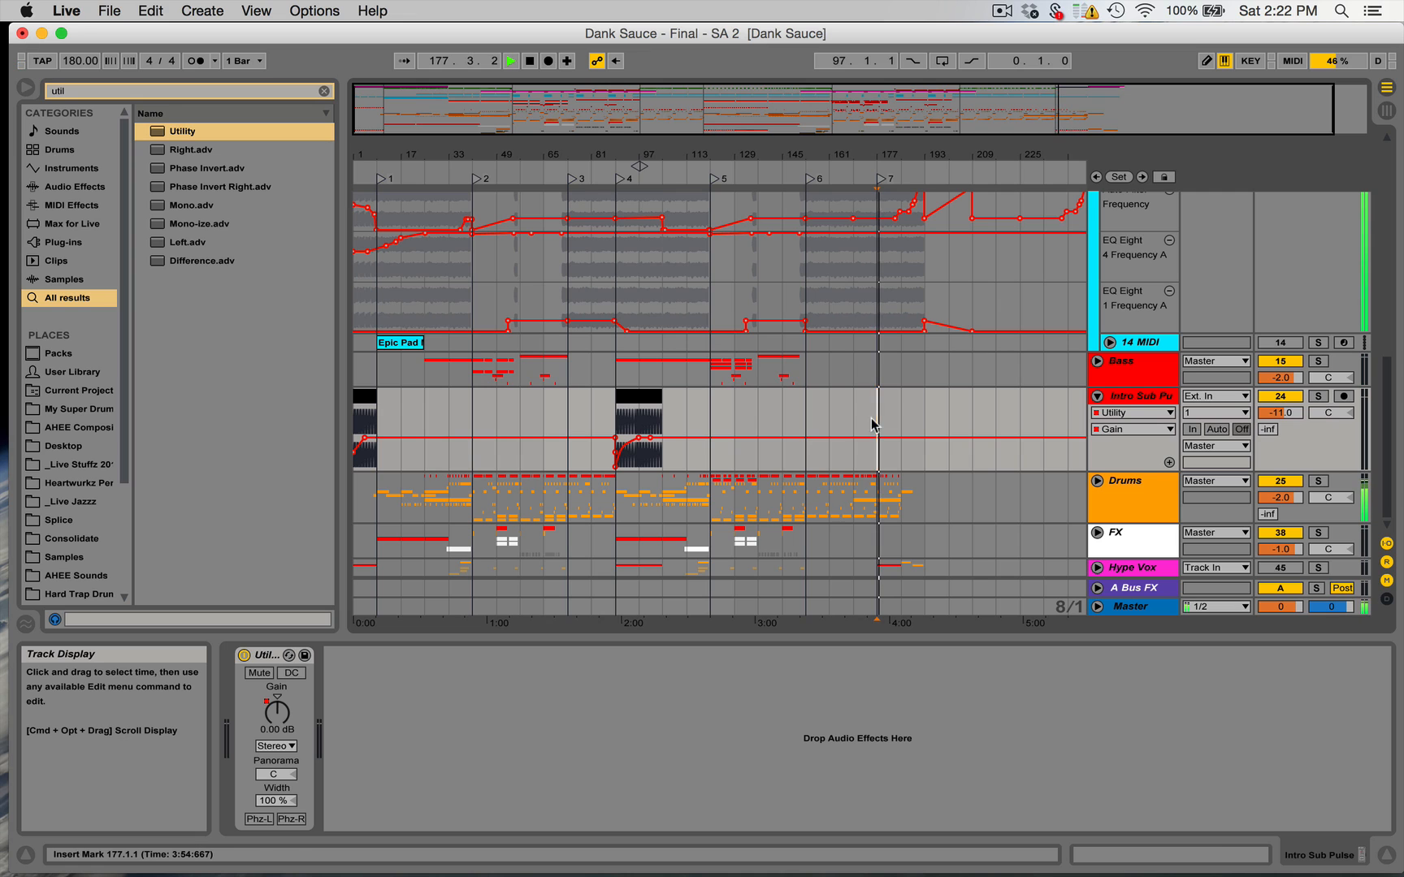
key("super+v")
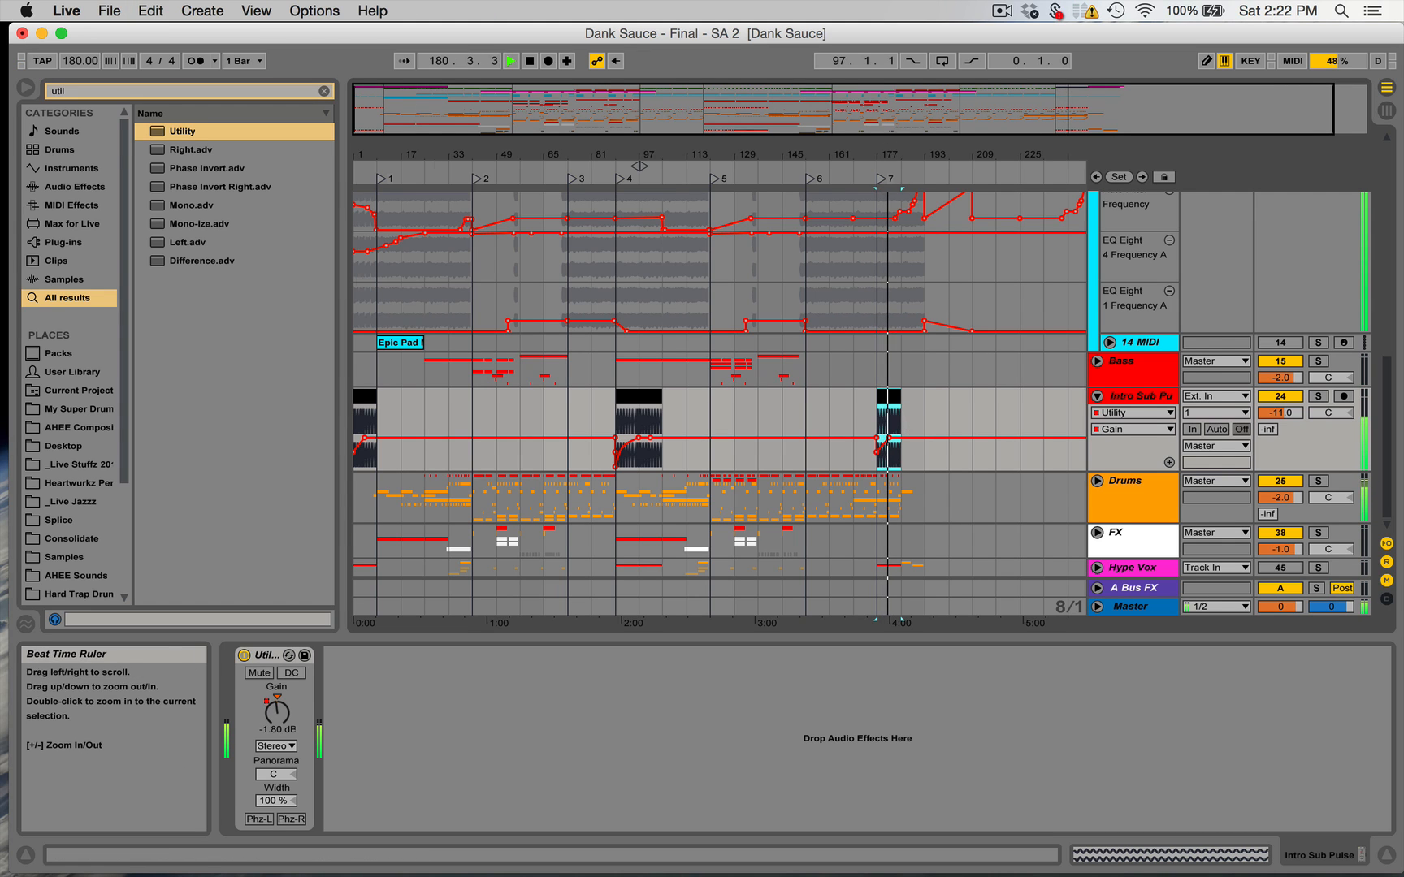
left_click_drag(893, 153, 893, 195)
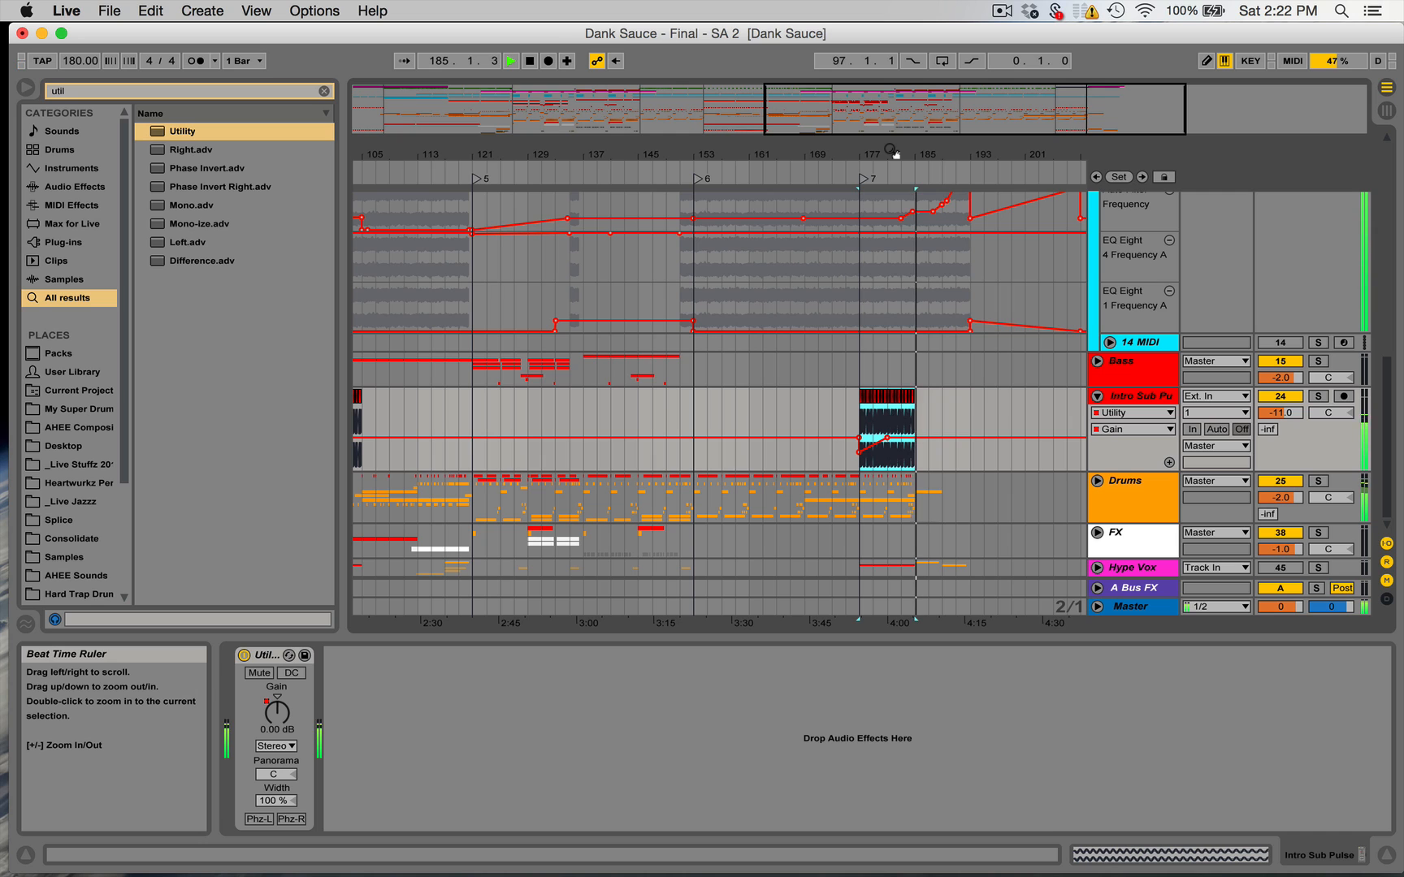
key("space")
Search the browser for "Rev Sub" and place the Rev Sub Drop 1.wav sample at bar 193 on the Intro Sub Pulse track.
double_click(155, 92)
type("Reb")
key("BackSpace")
type("v")
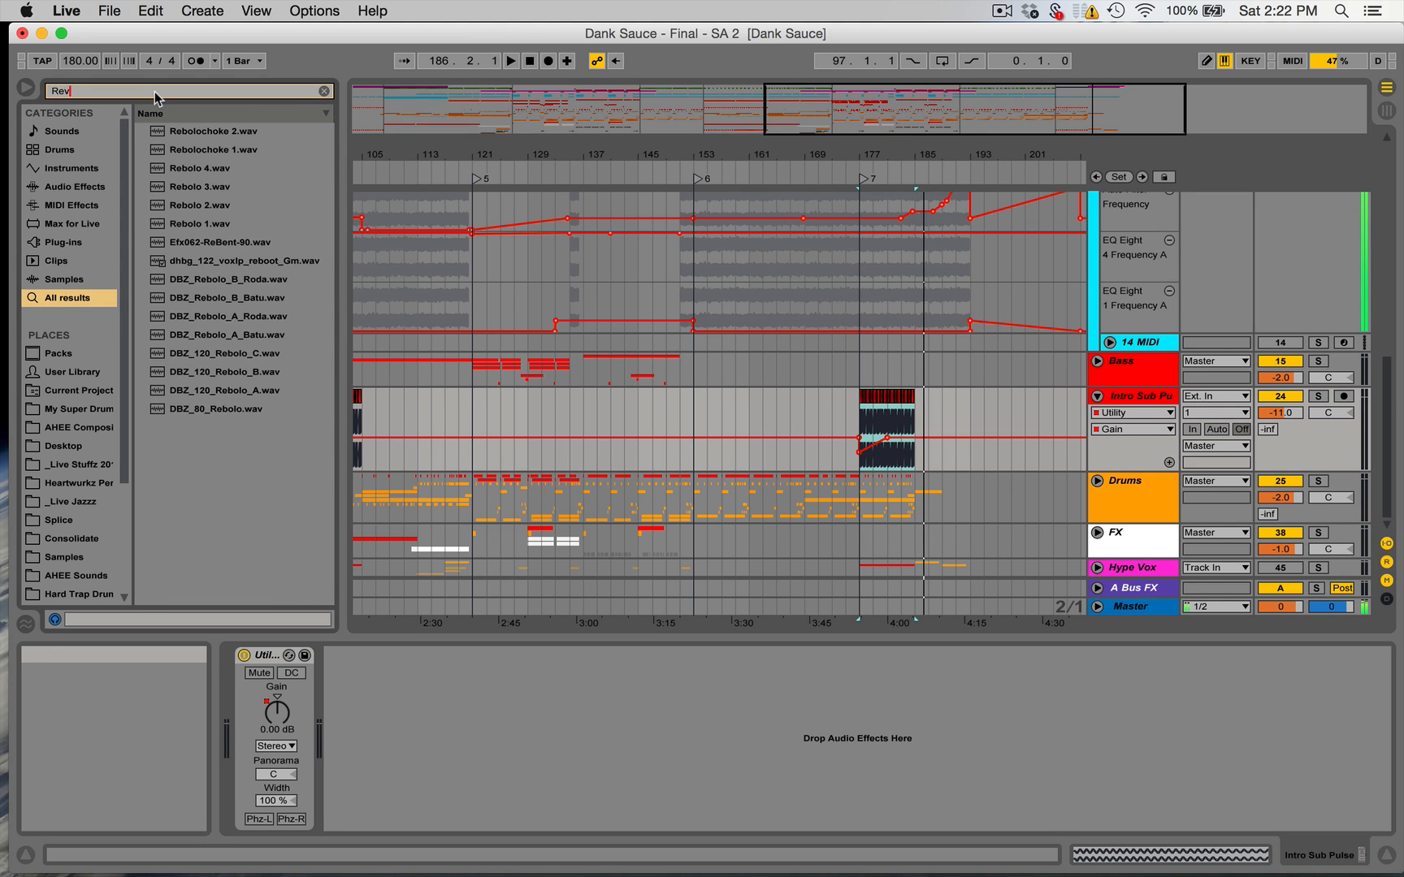
type(" Sub")
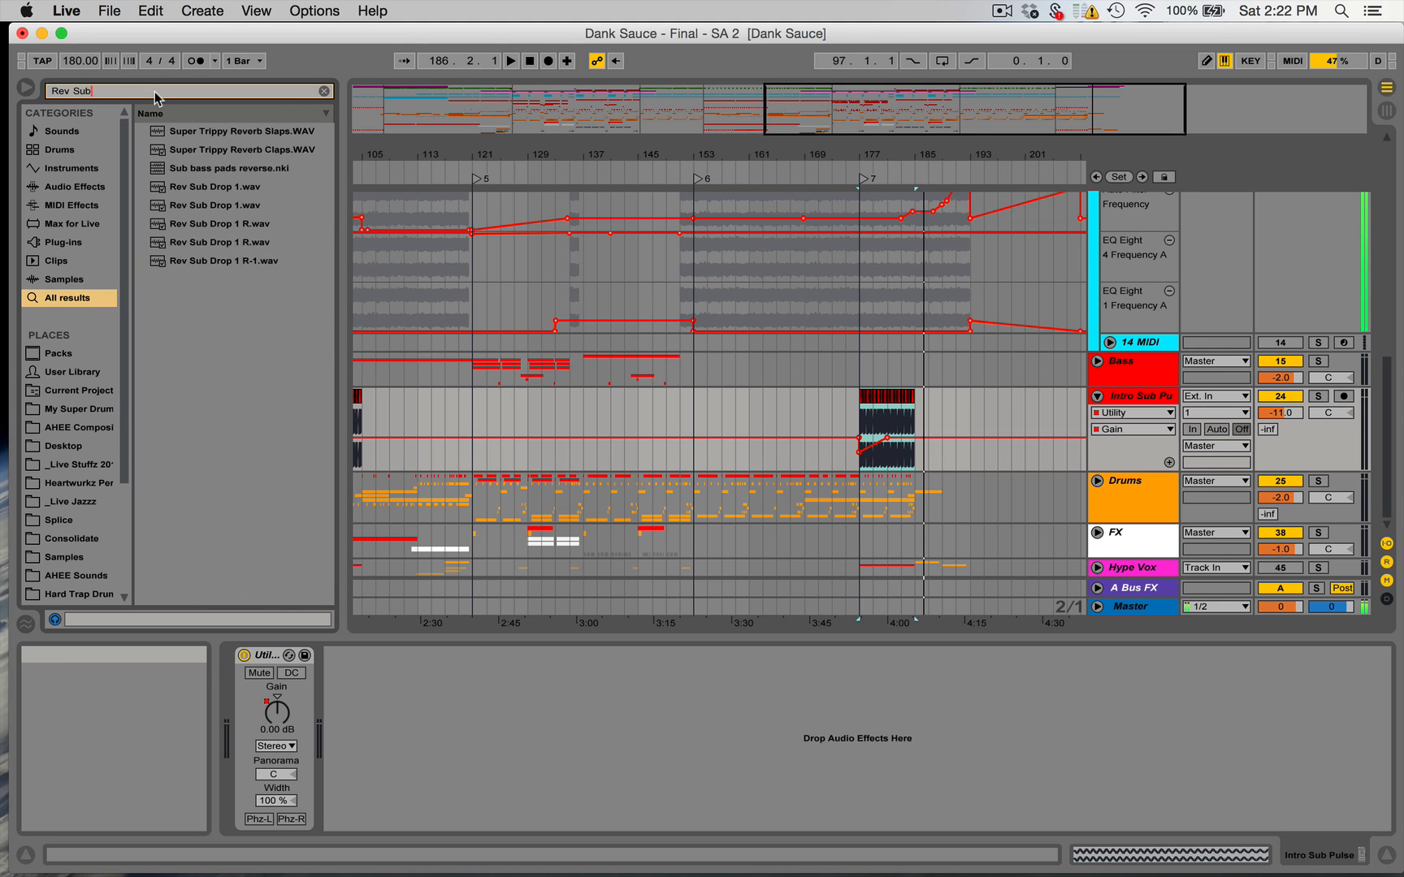
left_click_drag(196, 154, 964, 419)
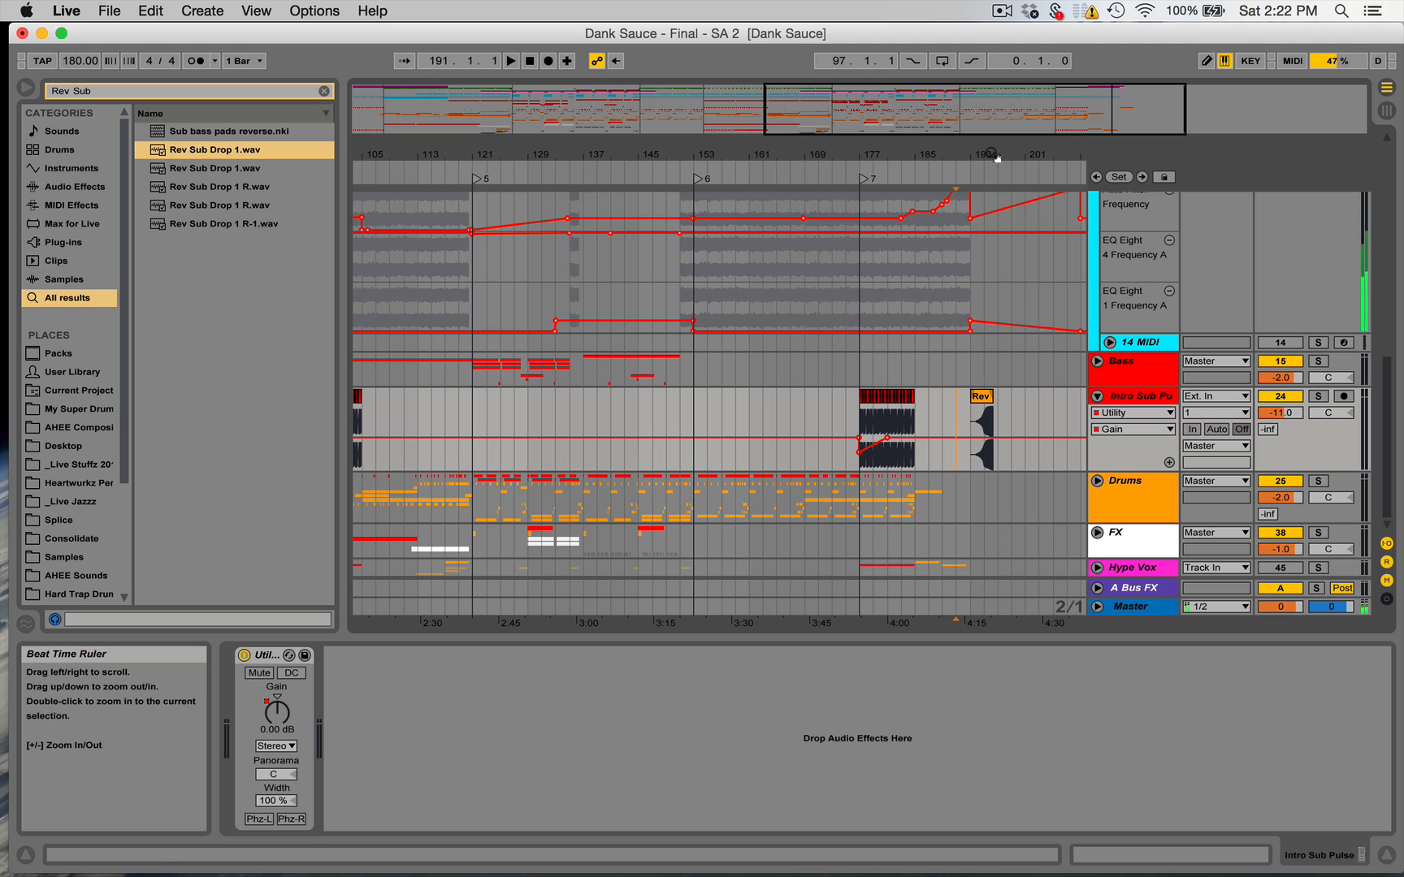
left_click_drag(995, 156, 992, 220)
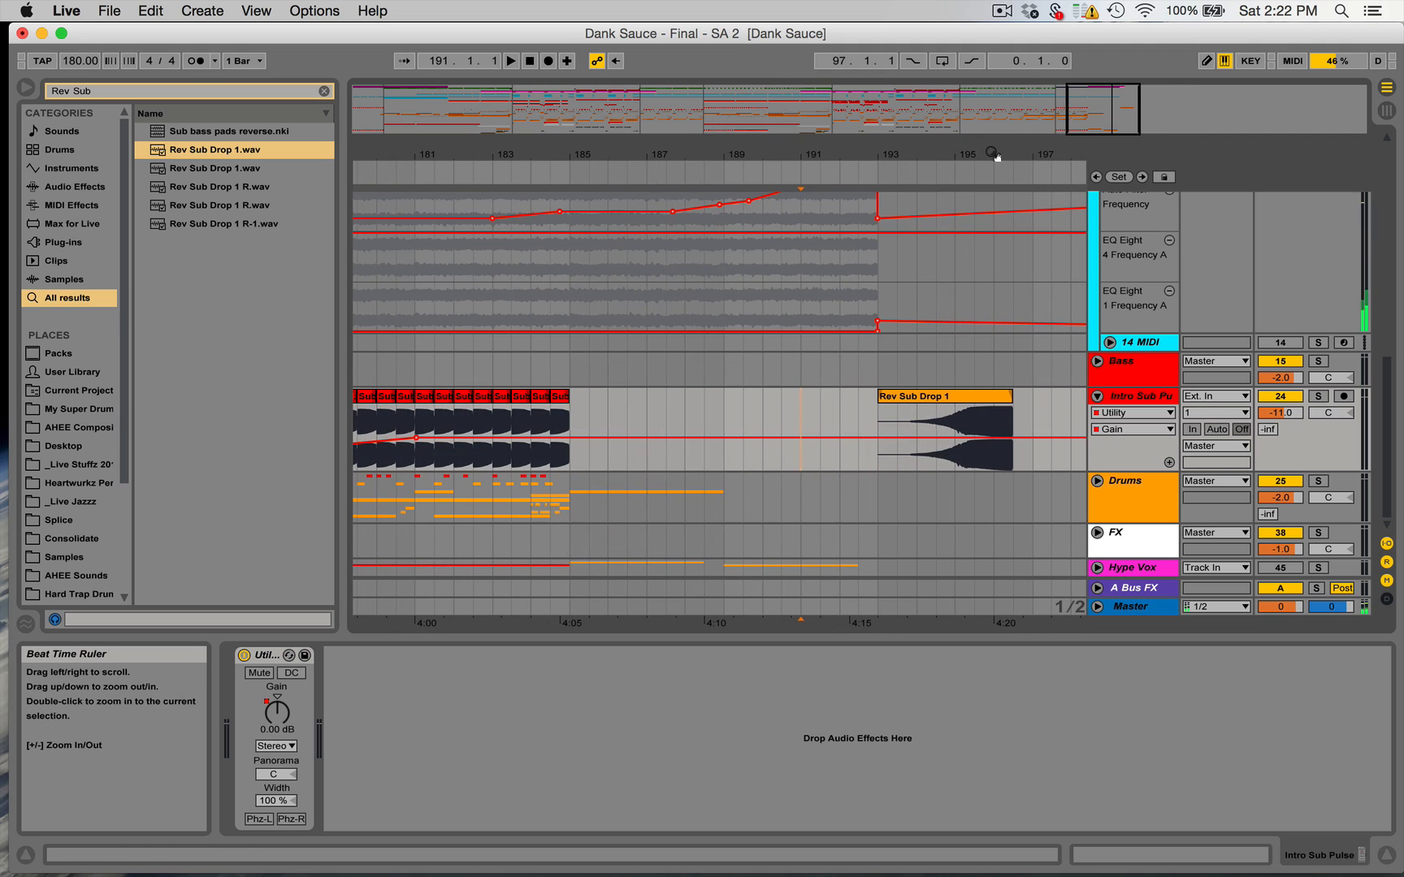
Move the Rev Sub Drop 1 clip from bar 193 to bar 37, leading into the section at locator 2.
left_click(940, 398)
left_click_drag(880, 157, 1001, 158)
key("Delete")
scroll(554, 416, "left", 5)
scroll(382, 410, "left", 2)
scroll(463, 414, "left", 3)
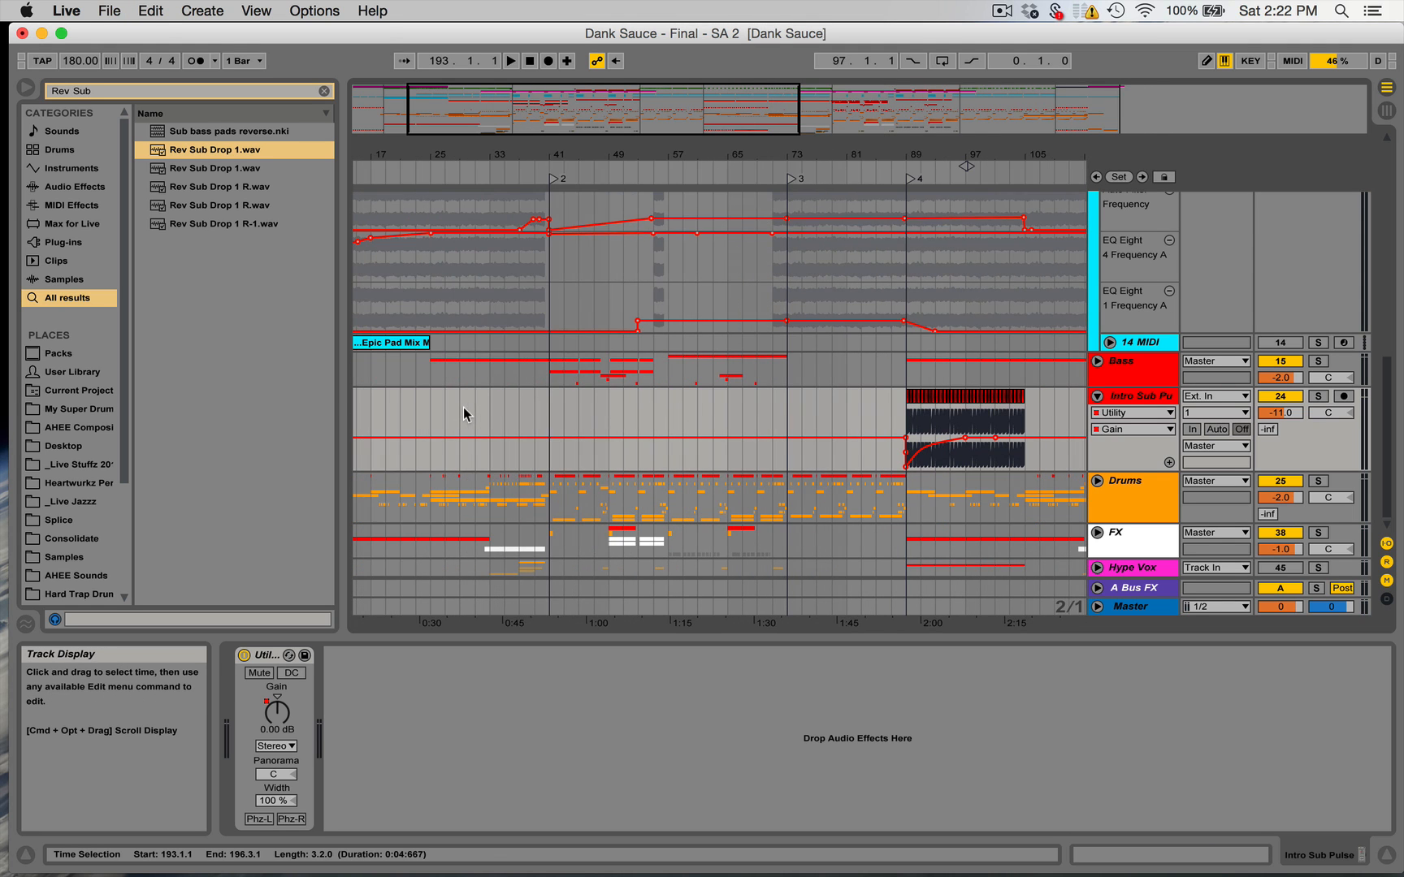
left_click(525, 405)
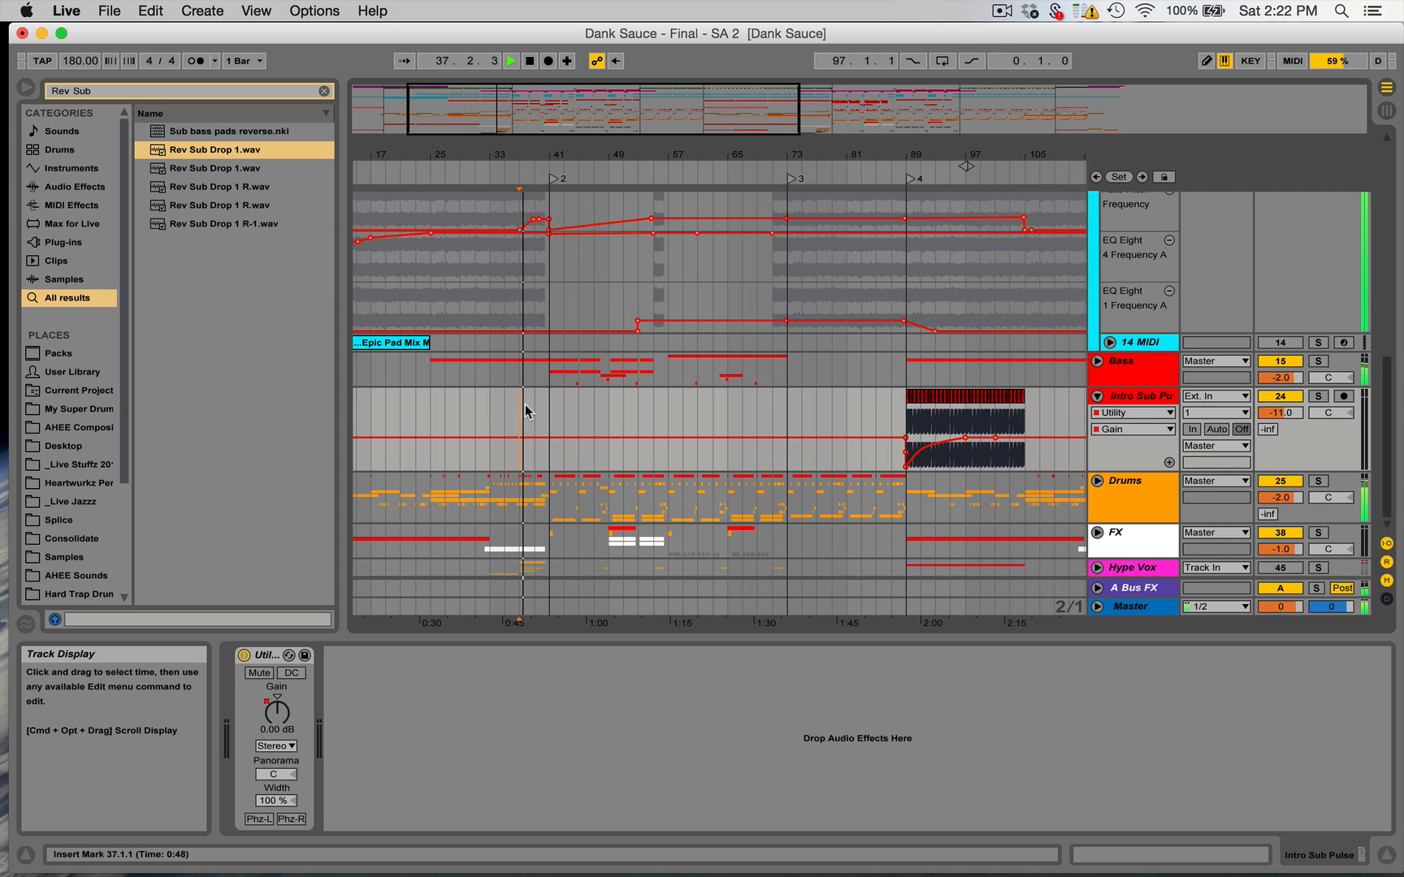
key("space")
left_click_drag(525, 154, 529, 162)
key("super+v")
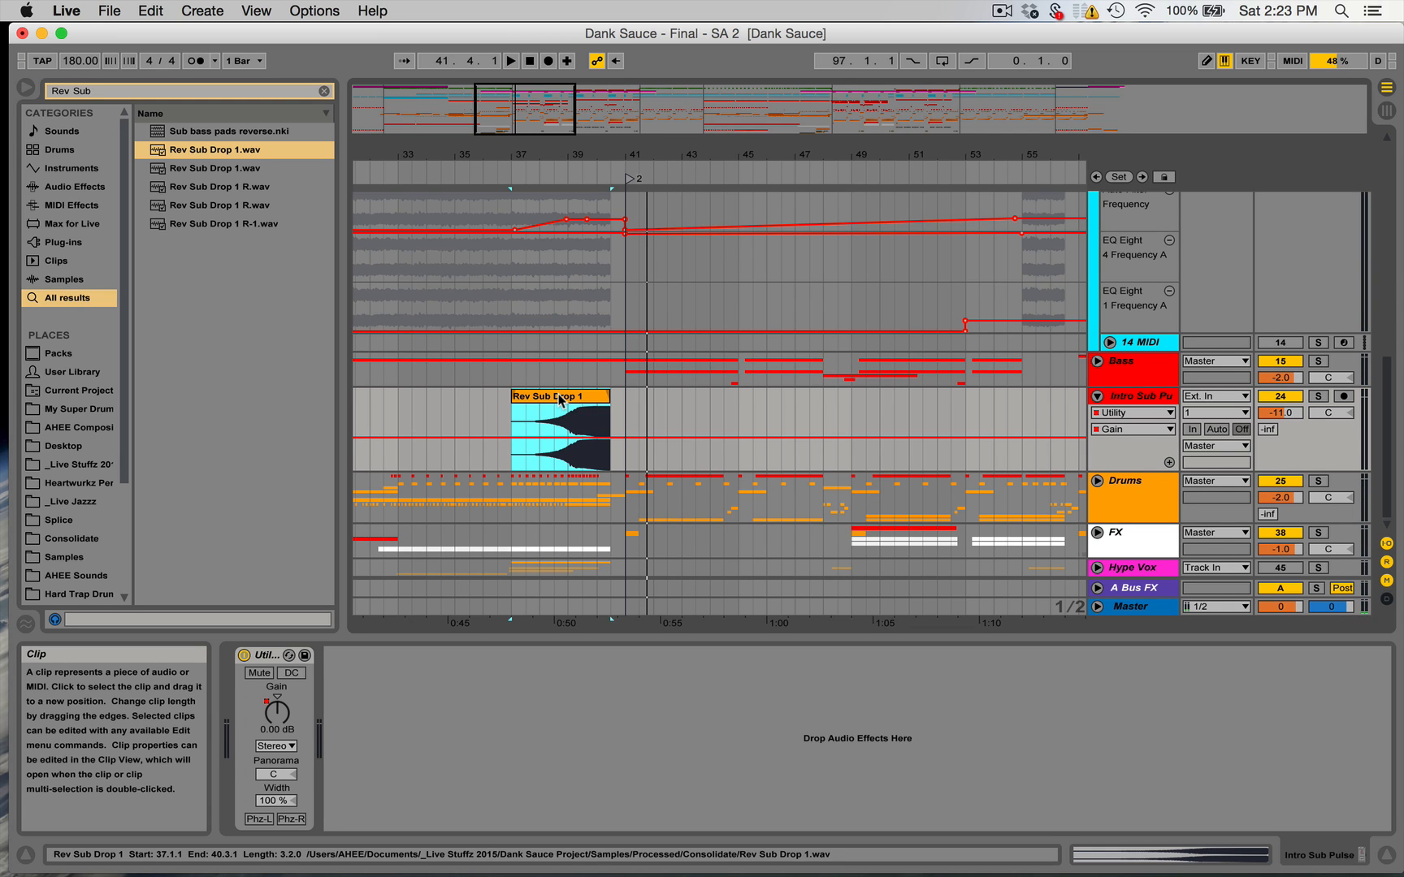
Paste a copy of the Rev Sub Drop 1 clip at bar 117, leading into the section at locator 5.
left_click_drag(633, 154, 564, 154)
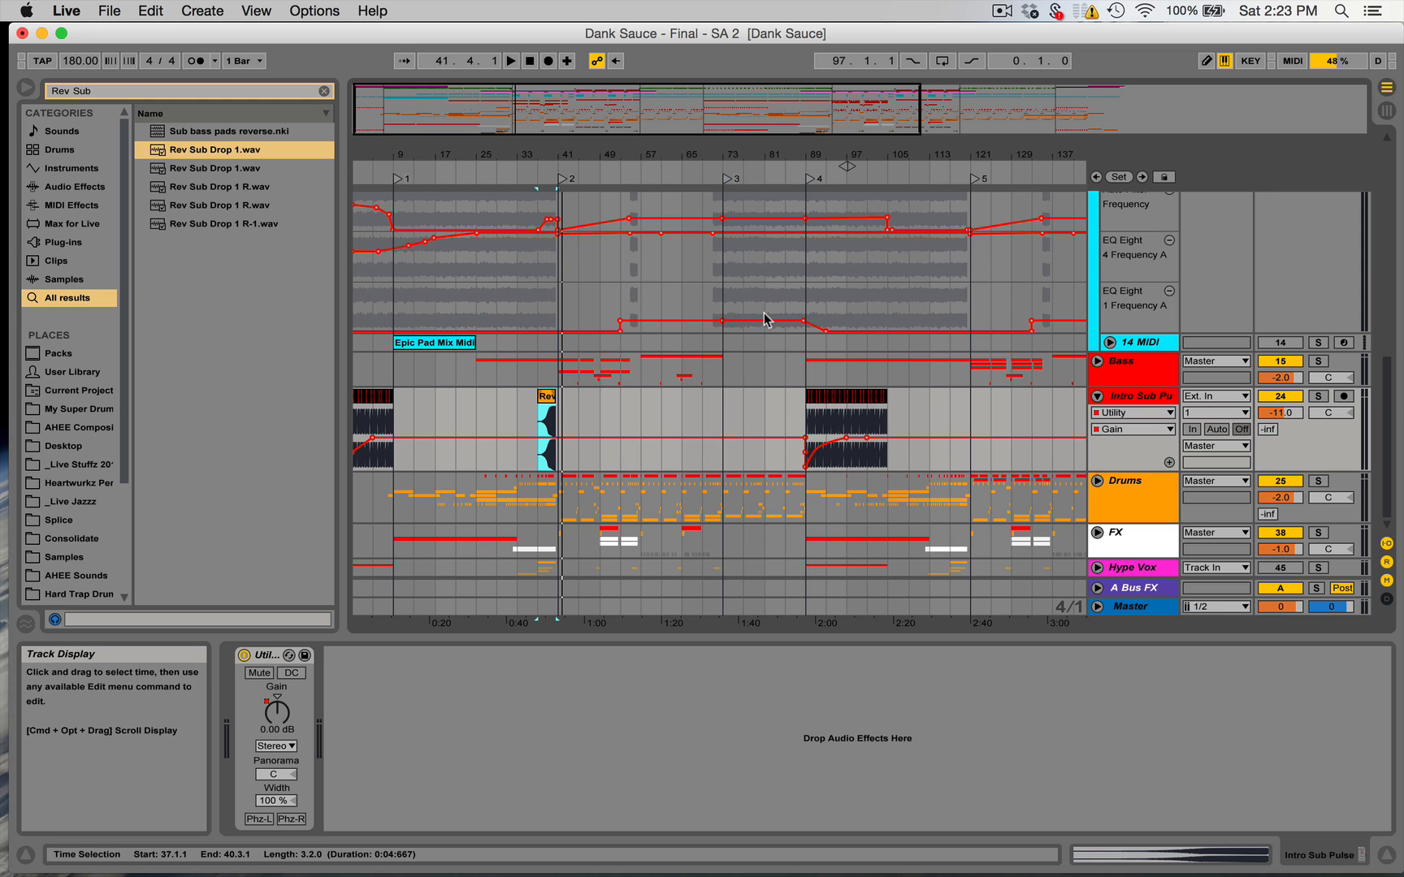
scroll(813, 365, "right", 5)
left_click(853, 402)
key("cmd+v")
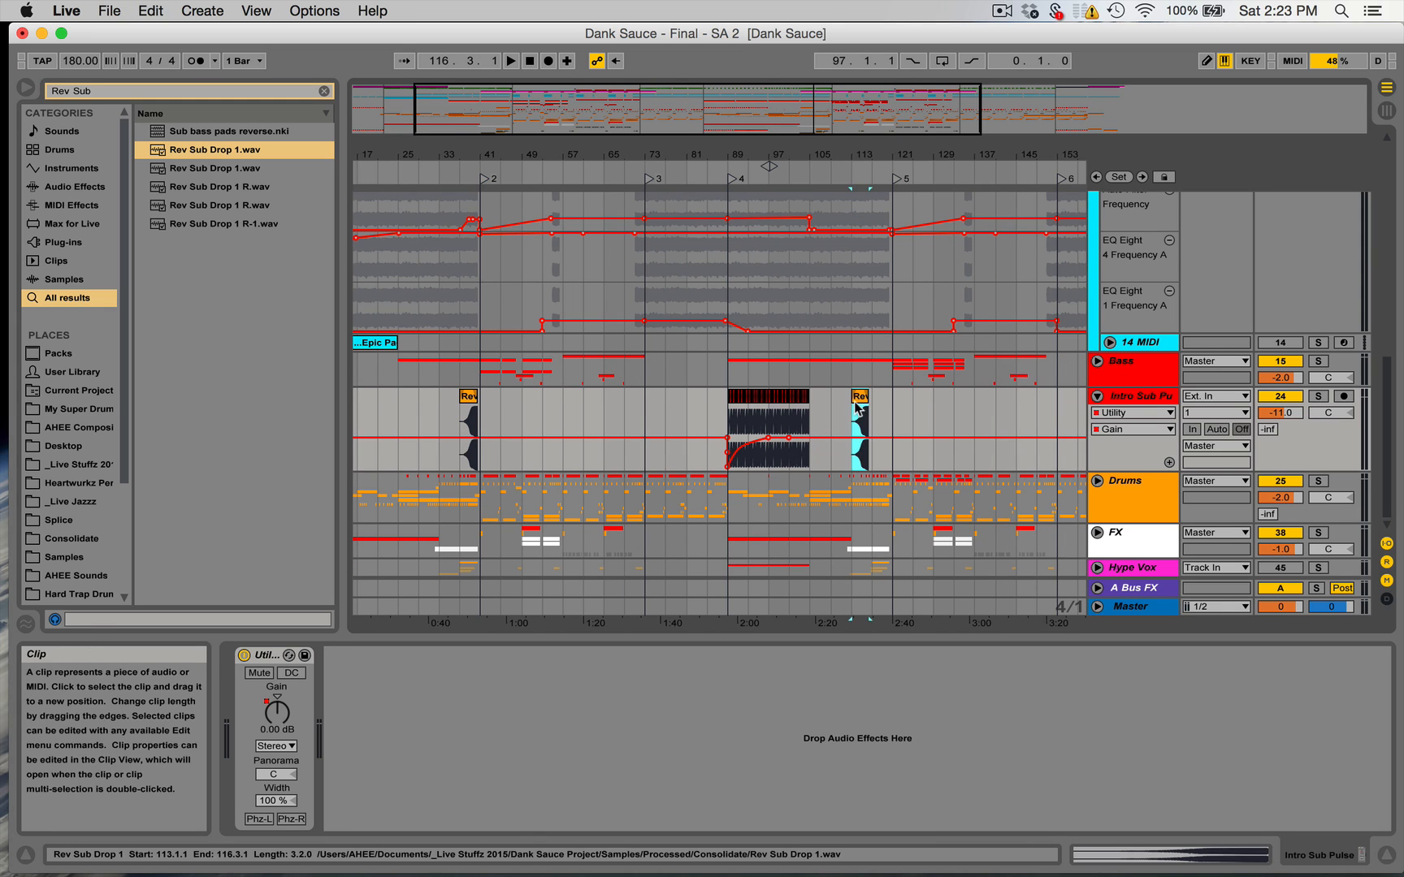
left_click_drag(886, 151, 861, 442)
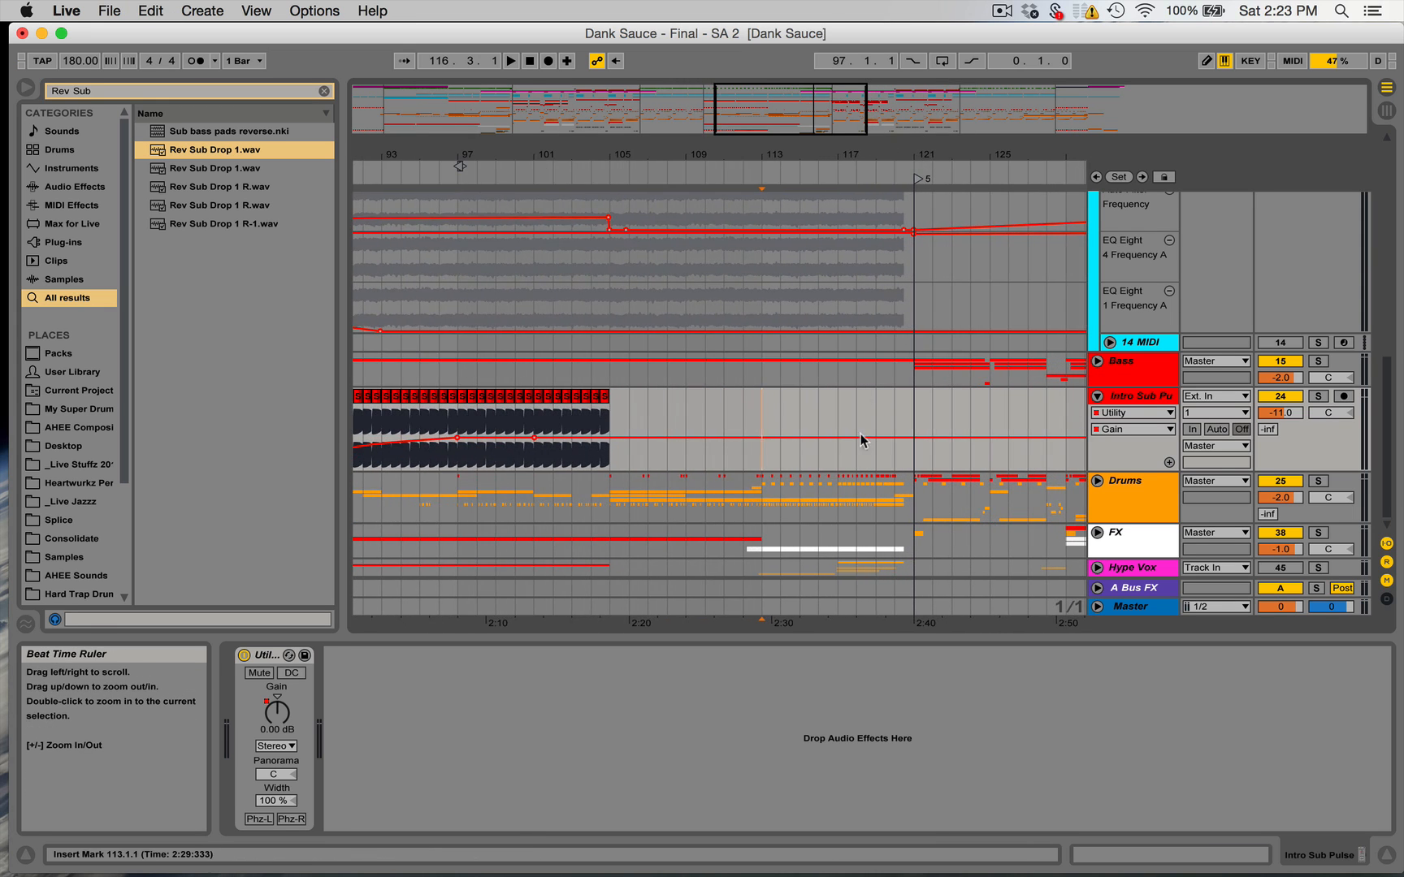
left_click(839, 410)
key("cmd+v")
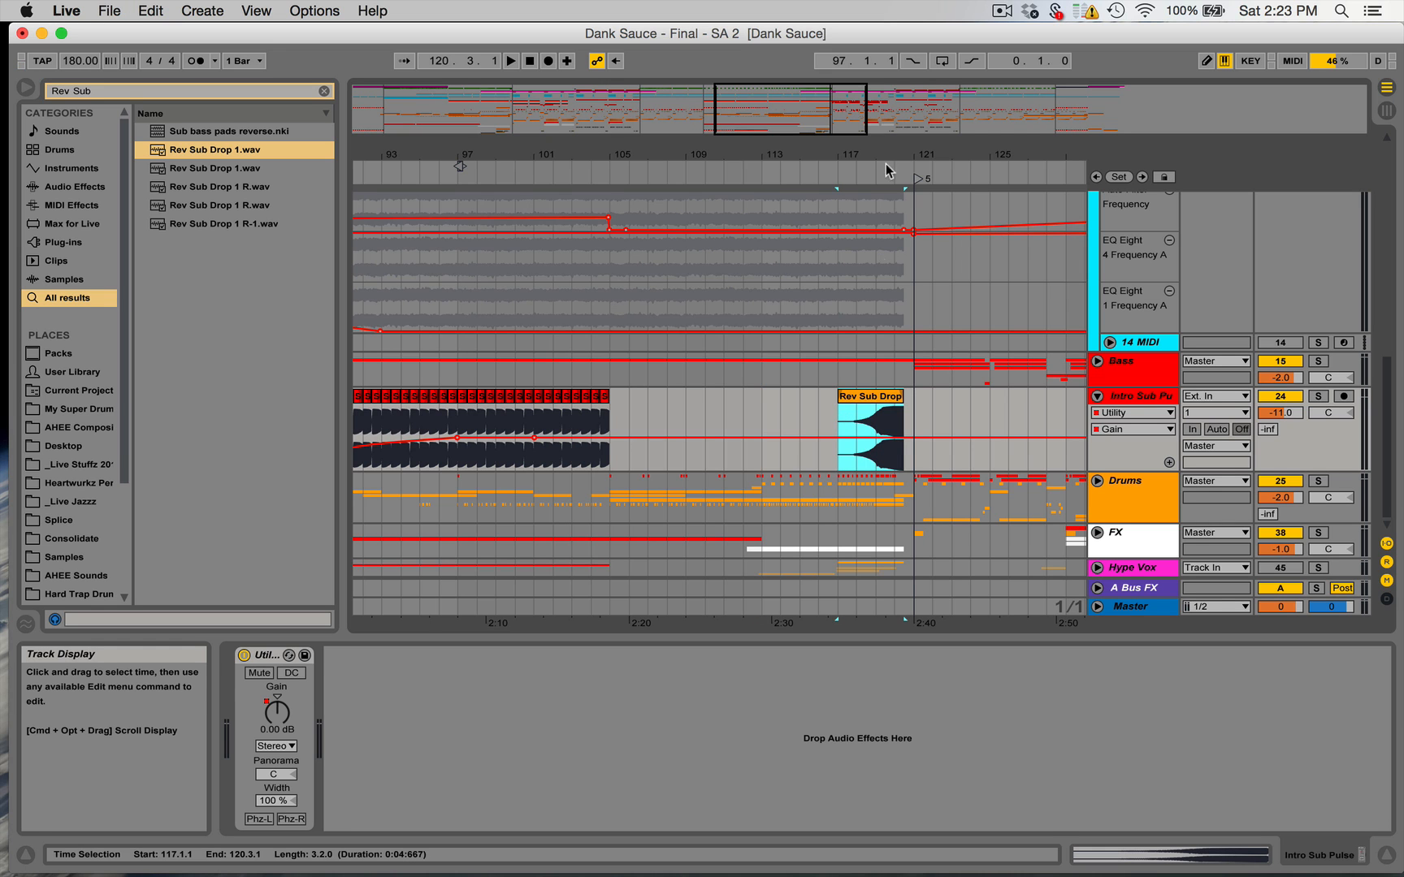
Reverse a copy of the Rev Sub Drop 1 clip placed at bar 137 and set its warp mode to Complex Pro.
left_click_drag(885, 151, 889, 102)
double_click(869, 398)
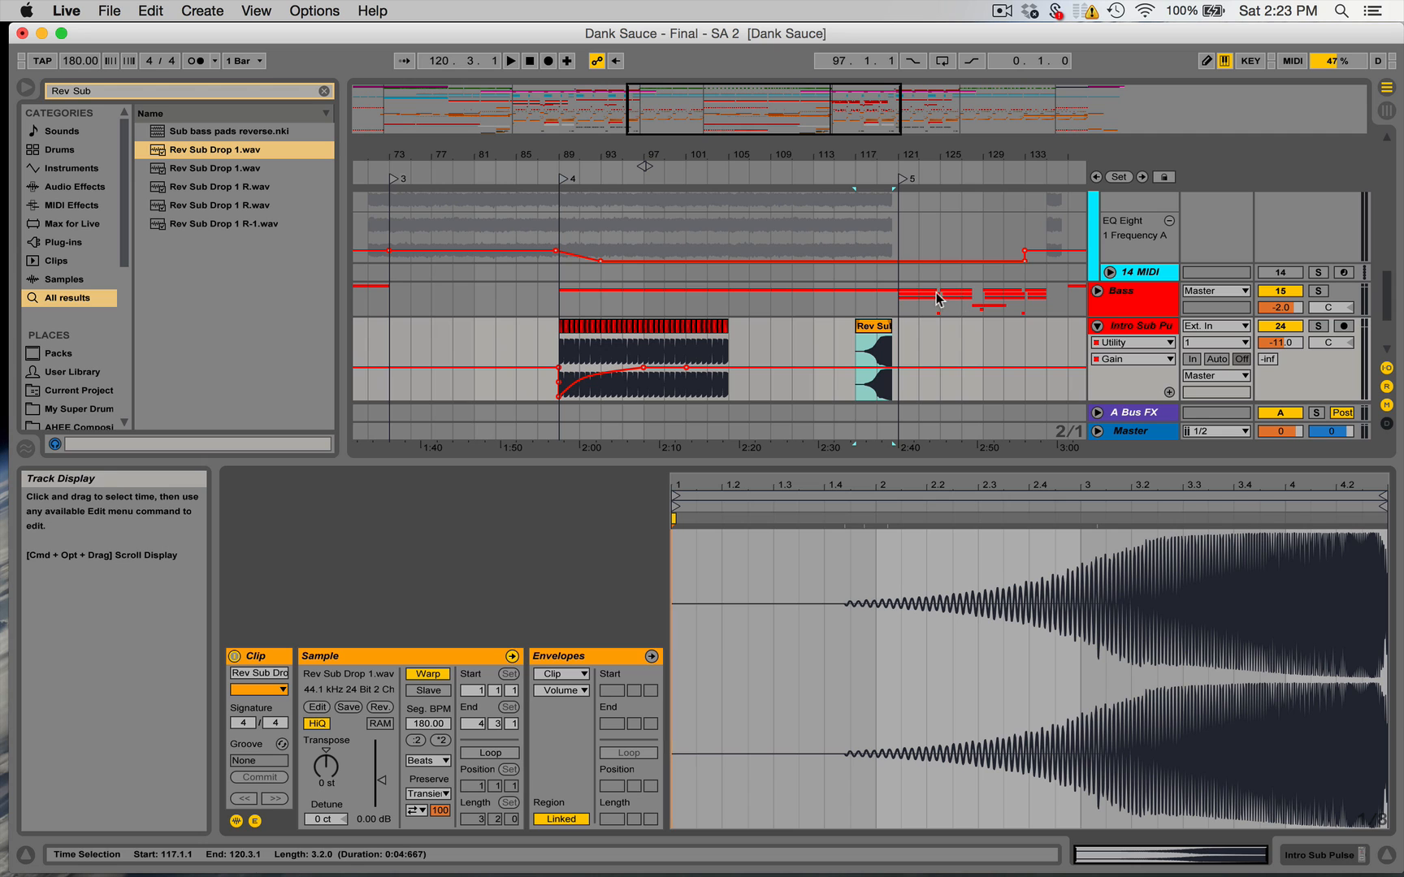
left_click_drag(859, 157, 860, 81)
scroll(749, 304, "down", 3)
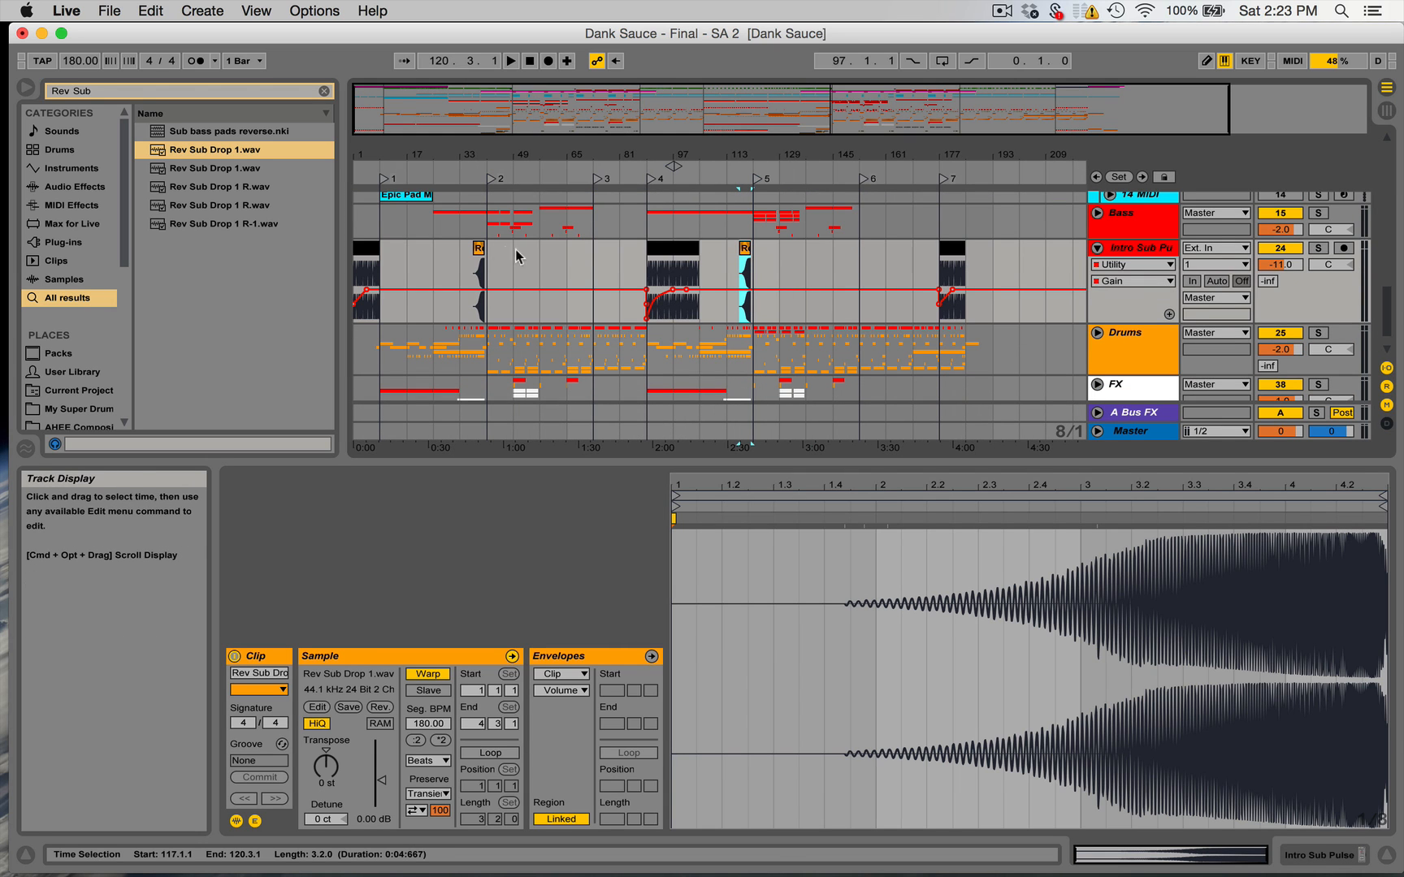
left_click(548, 607)
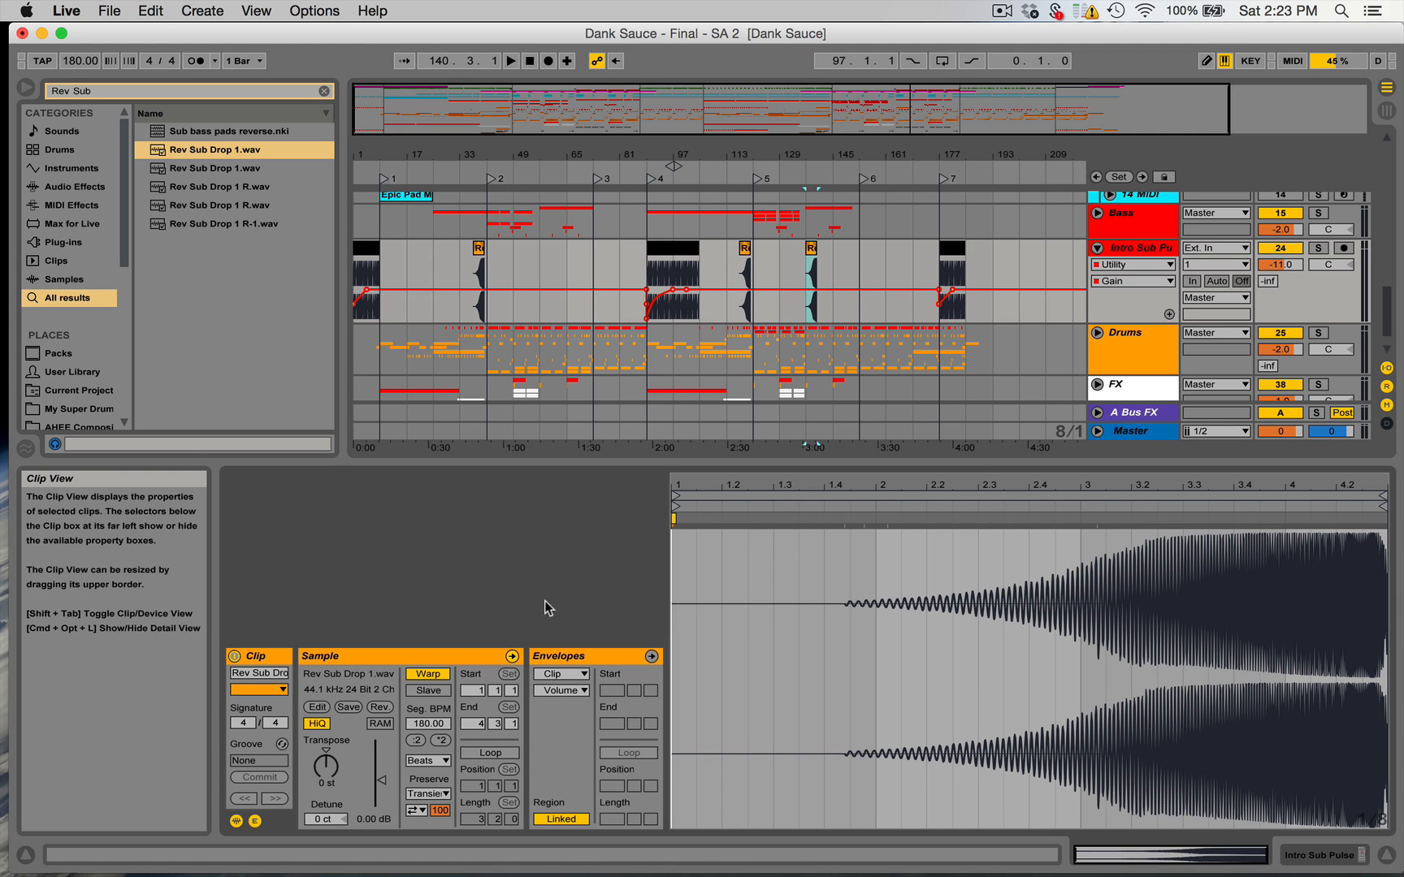
left_click(380, 707)
left_click(428, 760)
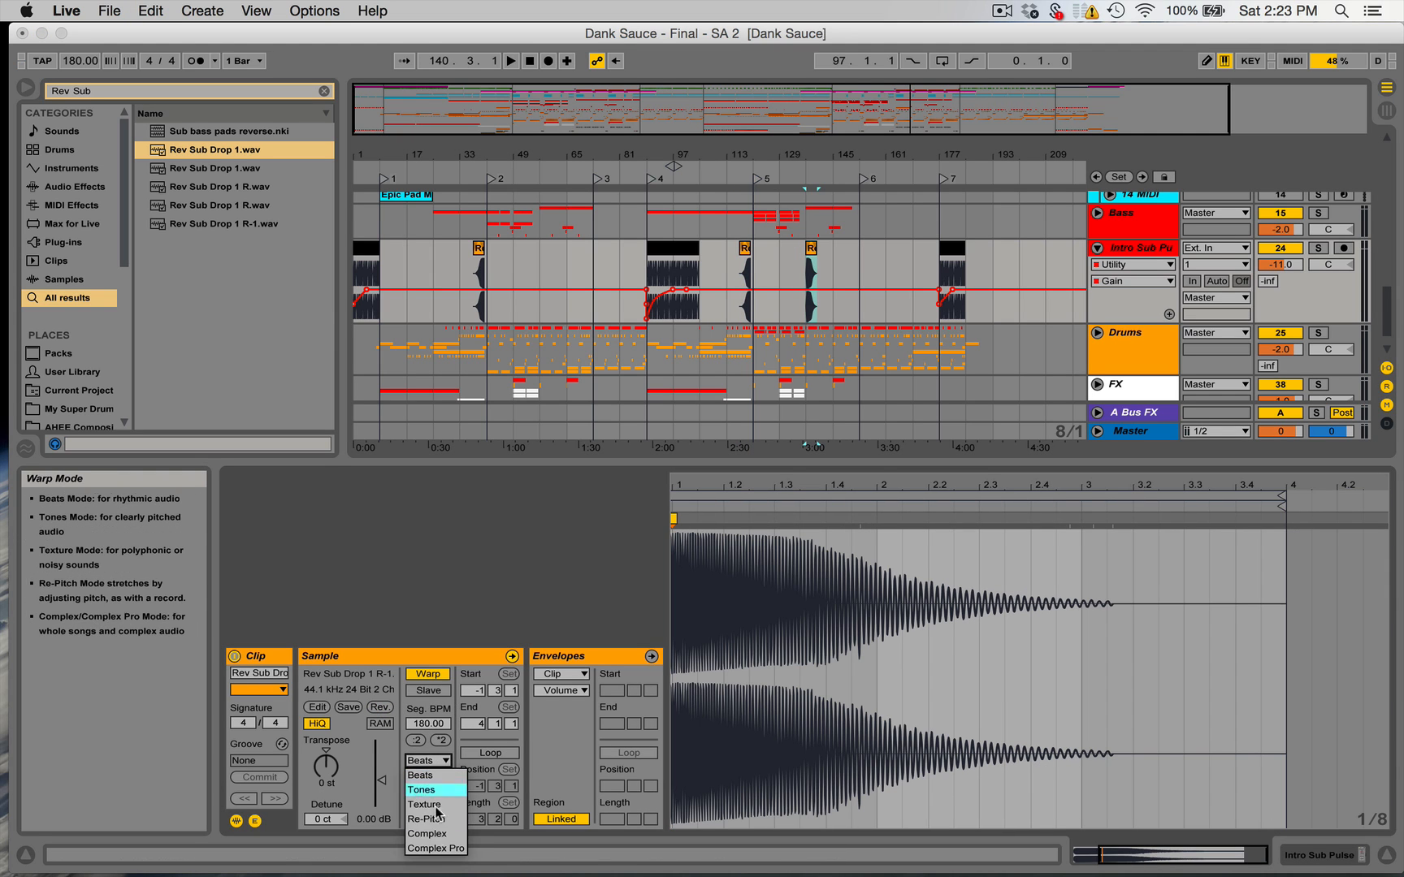
left_click(437, 849)
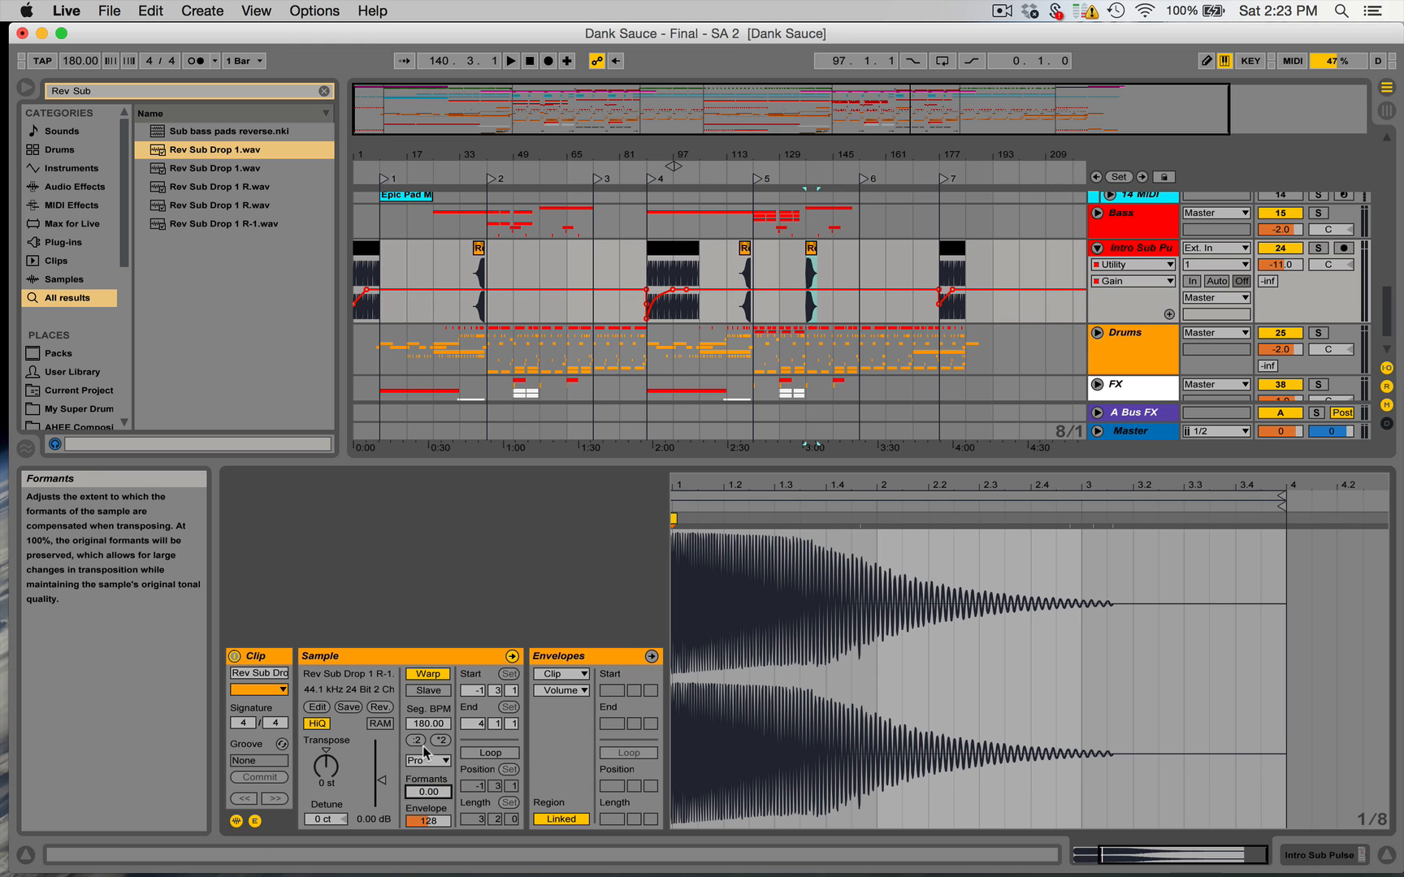
Move the reversed Rev Sub Drop 1 clip from bar 137 to bar 105, directly after the second sub pulse section.
left_click(811, 247)
key("Delete")
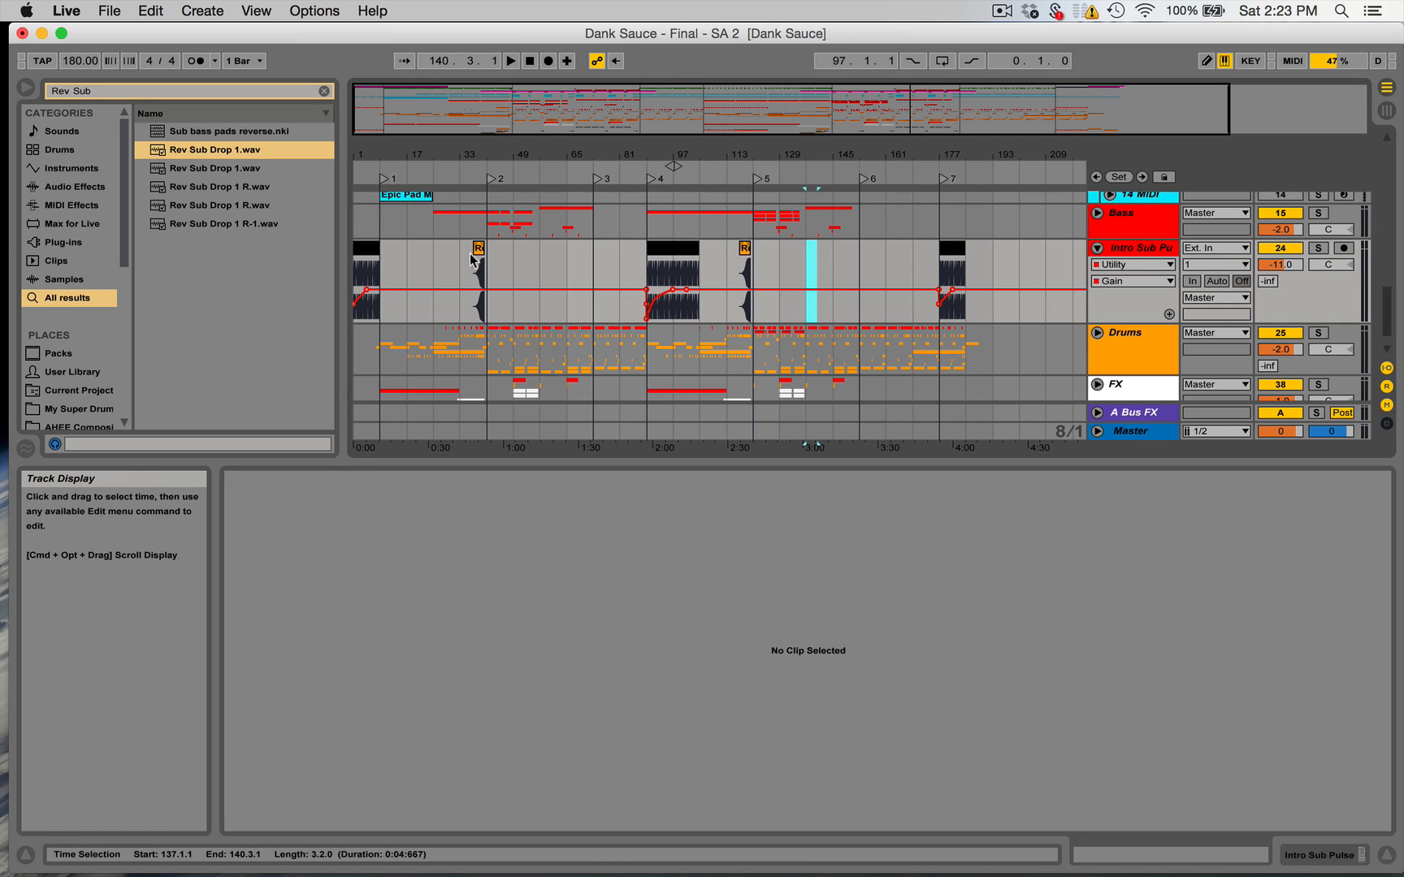
left_click(701, 259)
key("super+v")
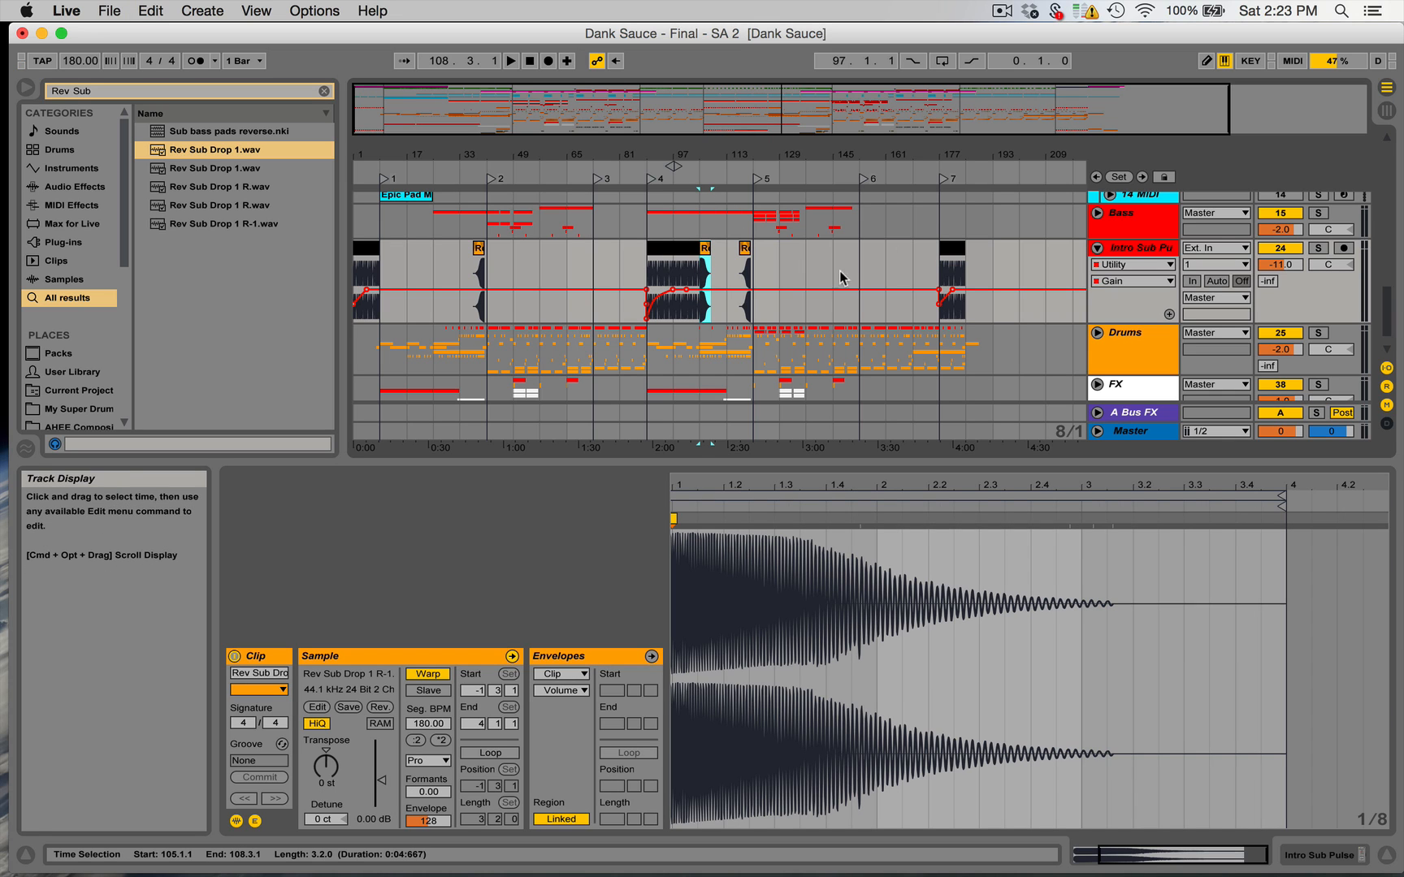
left_click(385, 262)
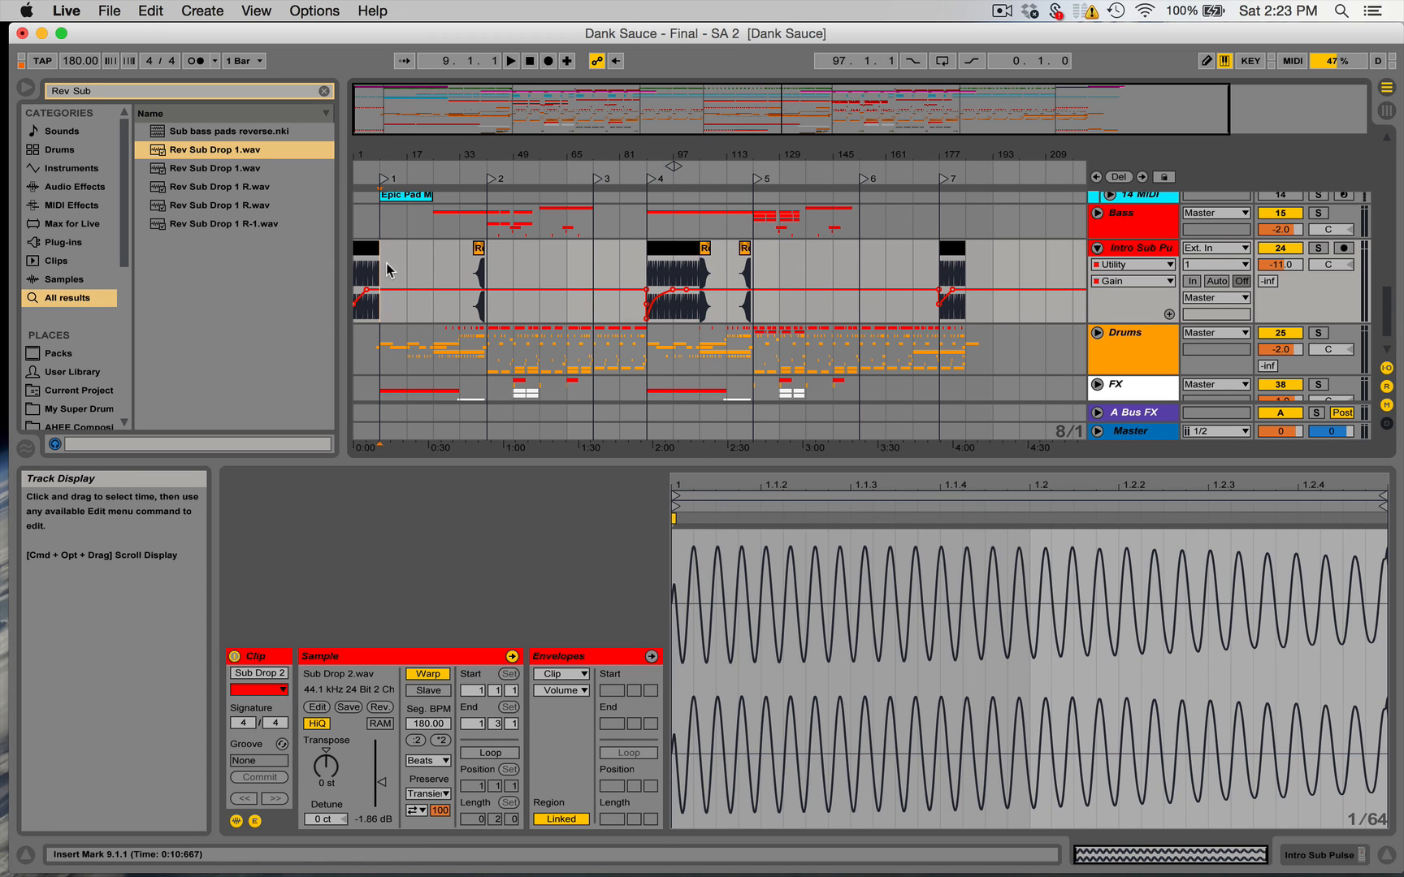
key("super+v")
key("super+z")
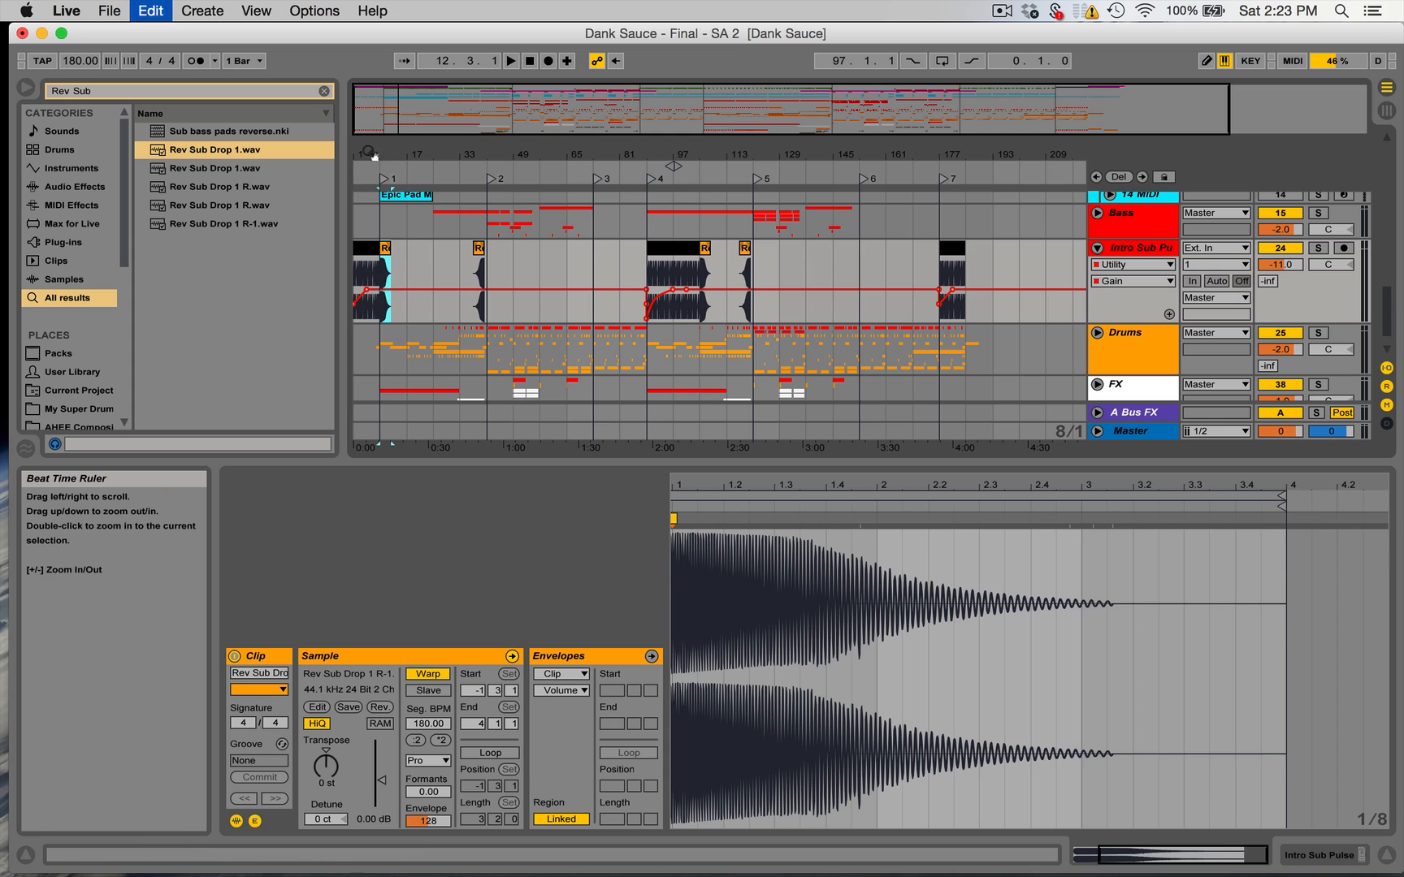
Play from bar 5, paste the reversed Rev Sub Drop 1 clip at bar 9 after the intro pulse, and open its clip settings.
left_click_drag(372, 155, 367, 160)
left_click(410, 214)
key("space")
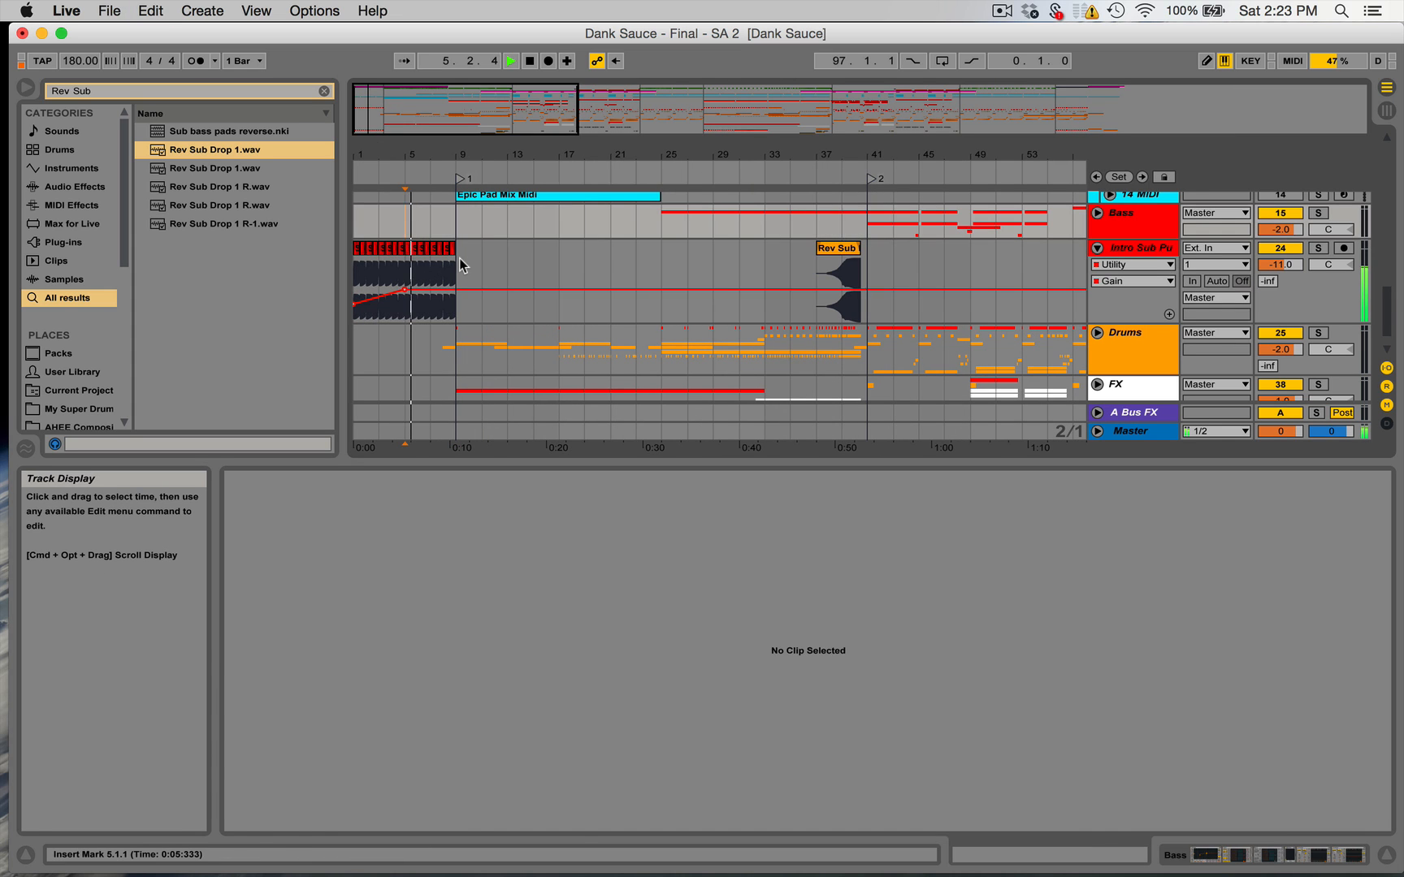
left_click(460, 259)
key("super+v")
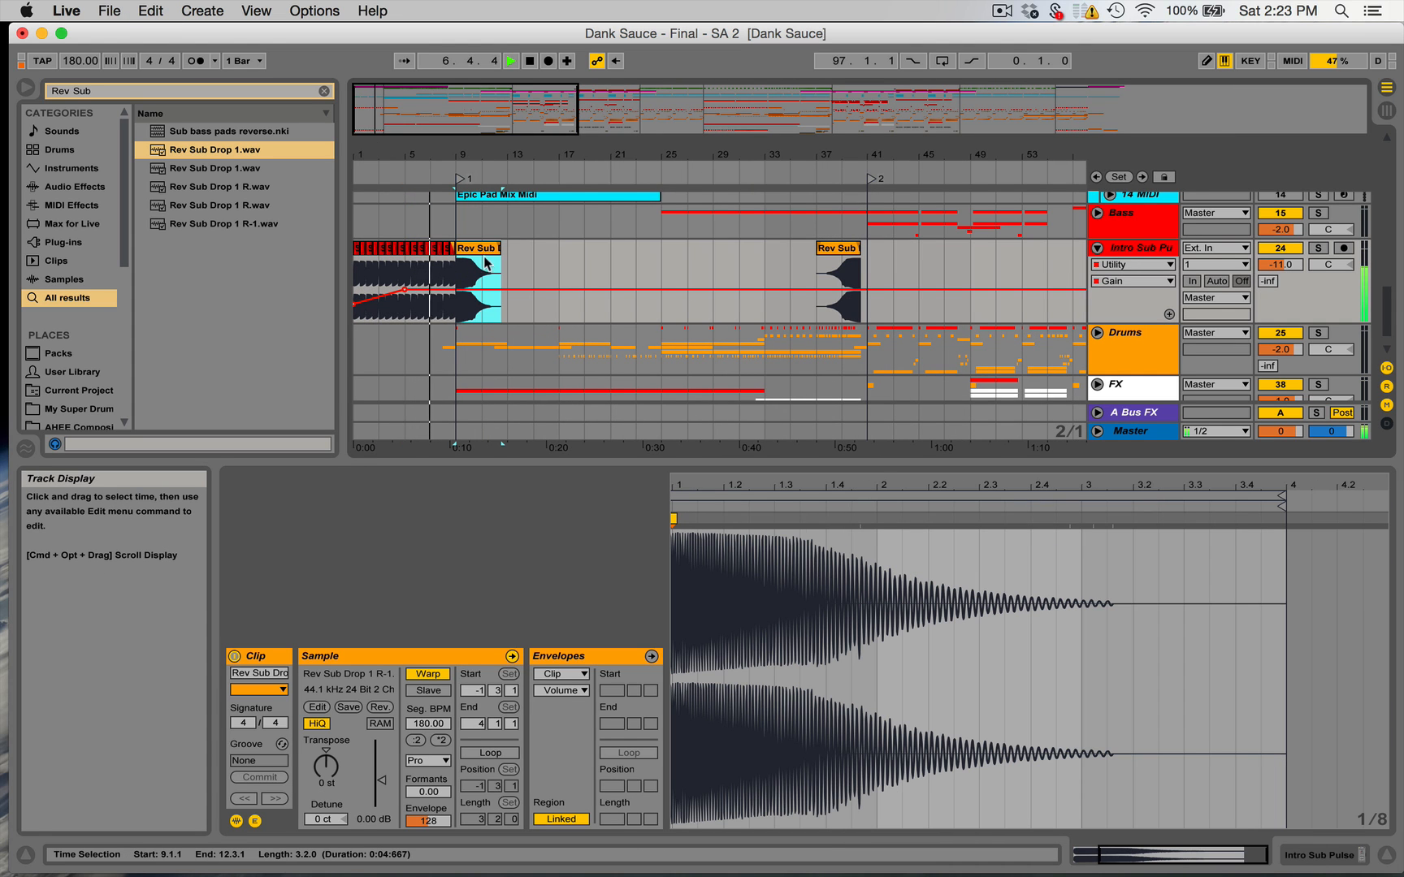
double_click(484, 249)
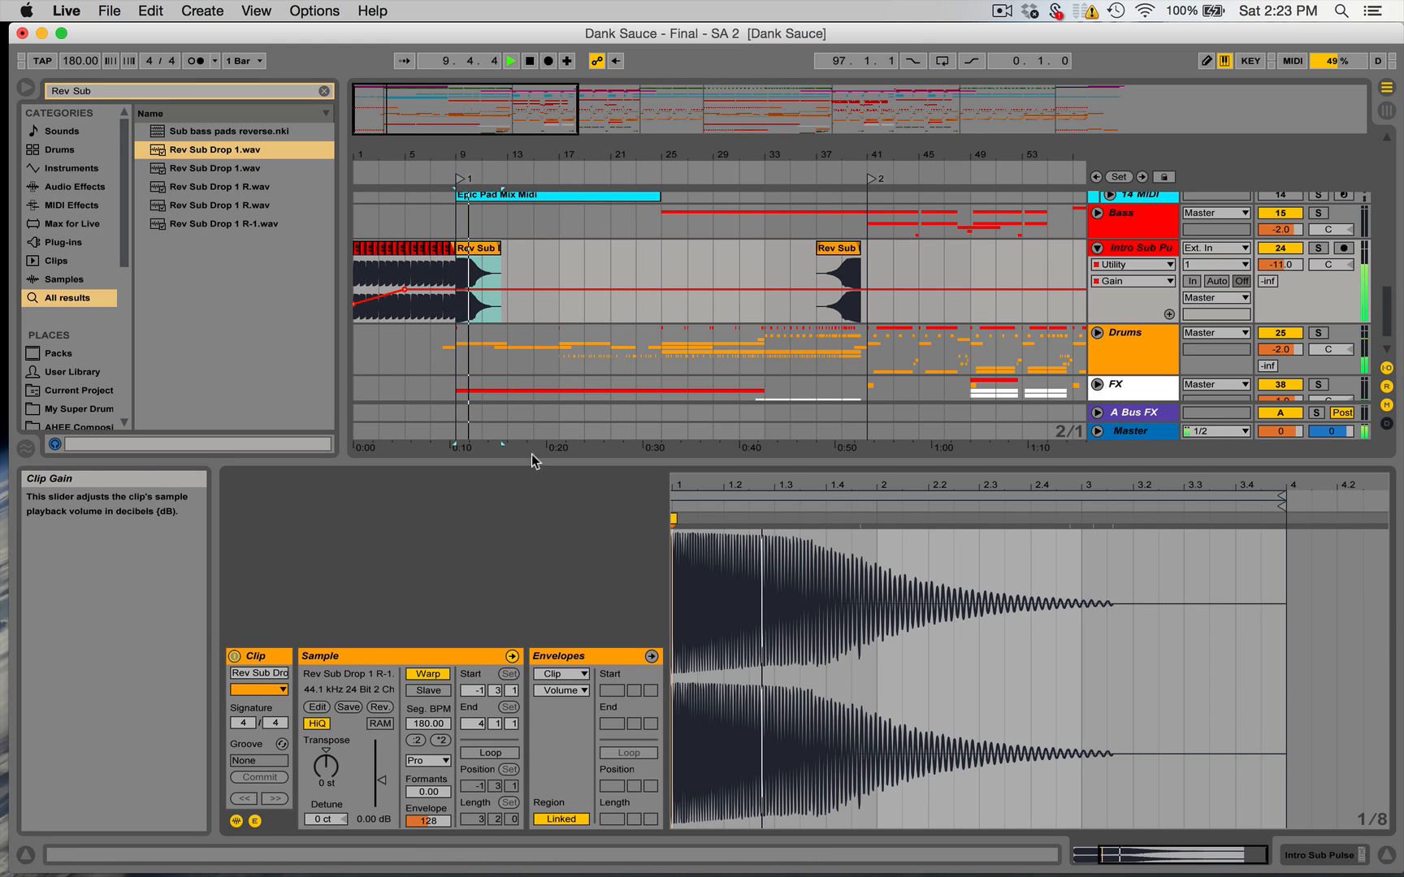
Paste the reversed Rev Sub Drop 1 clip at bar 185, directly after the outro sub pulse section.
scroll(658, 268, "right", 15)
scroll(658, 269, "right", 15)
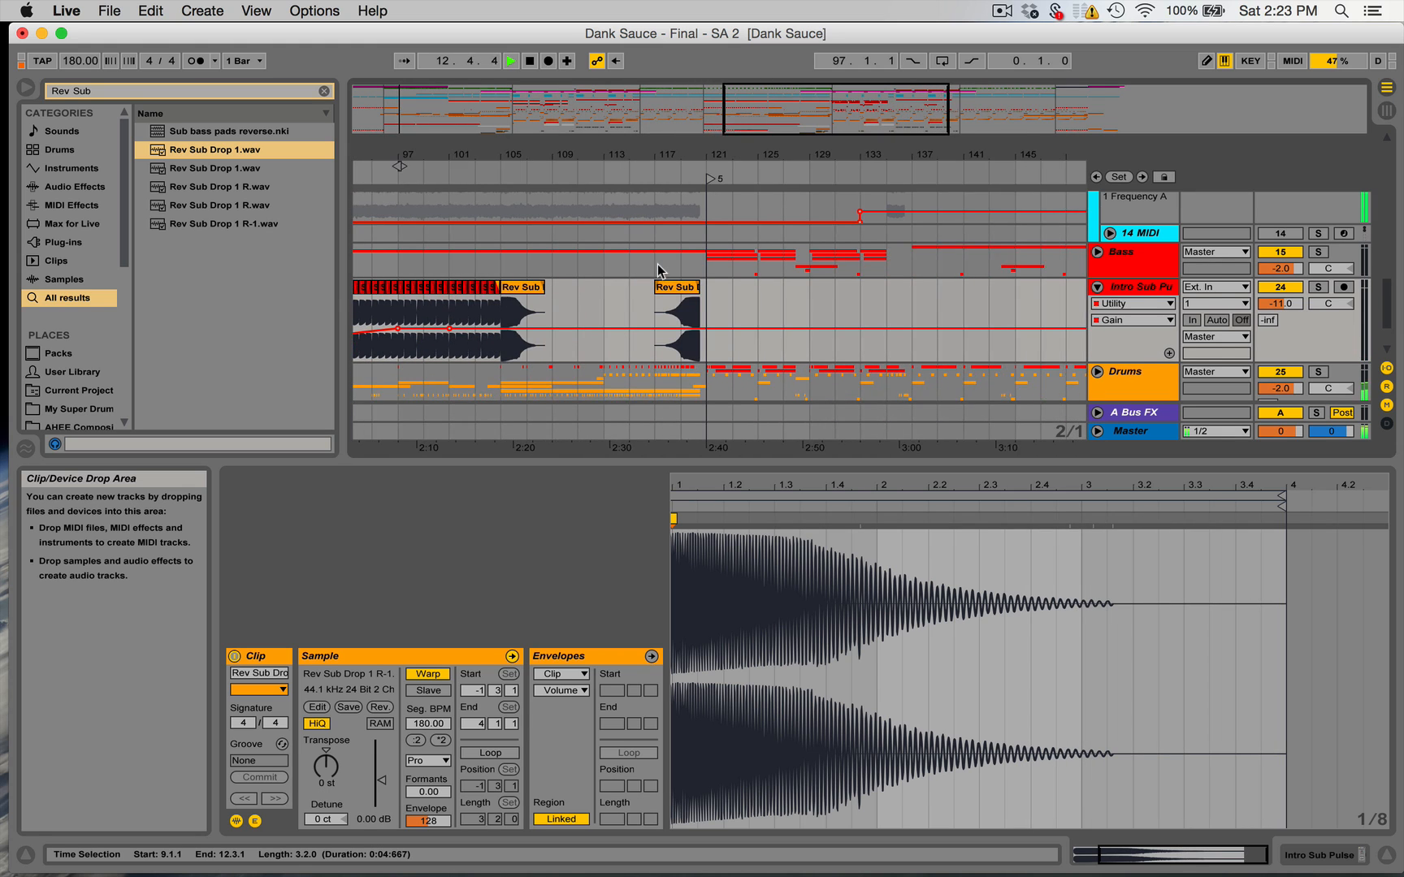
scroll(658, 269, "right", 17)
left_click(807, 302)
key("super+v")
Paste another copy of the reversed Rev Sub Drop 1 clip at bar 189, lower its clip gain to -8.95 dB, and play it.
left_click(910, 300)
key("space")
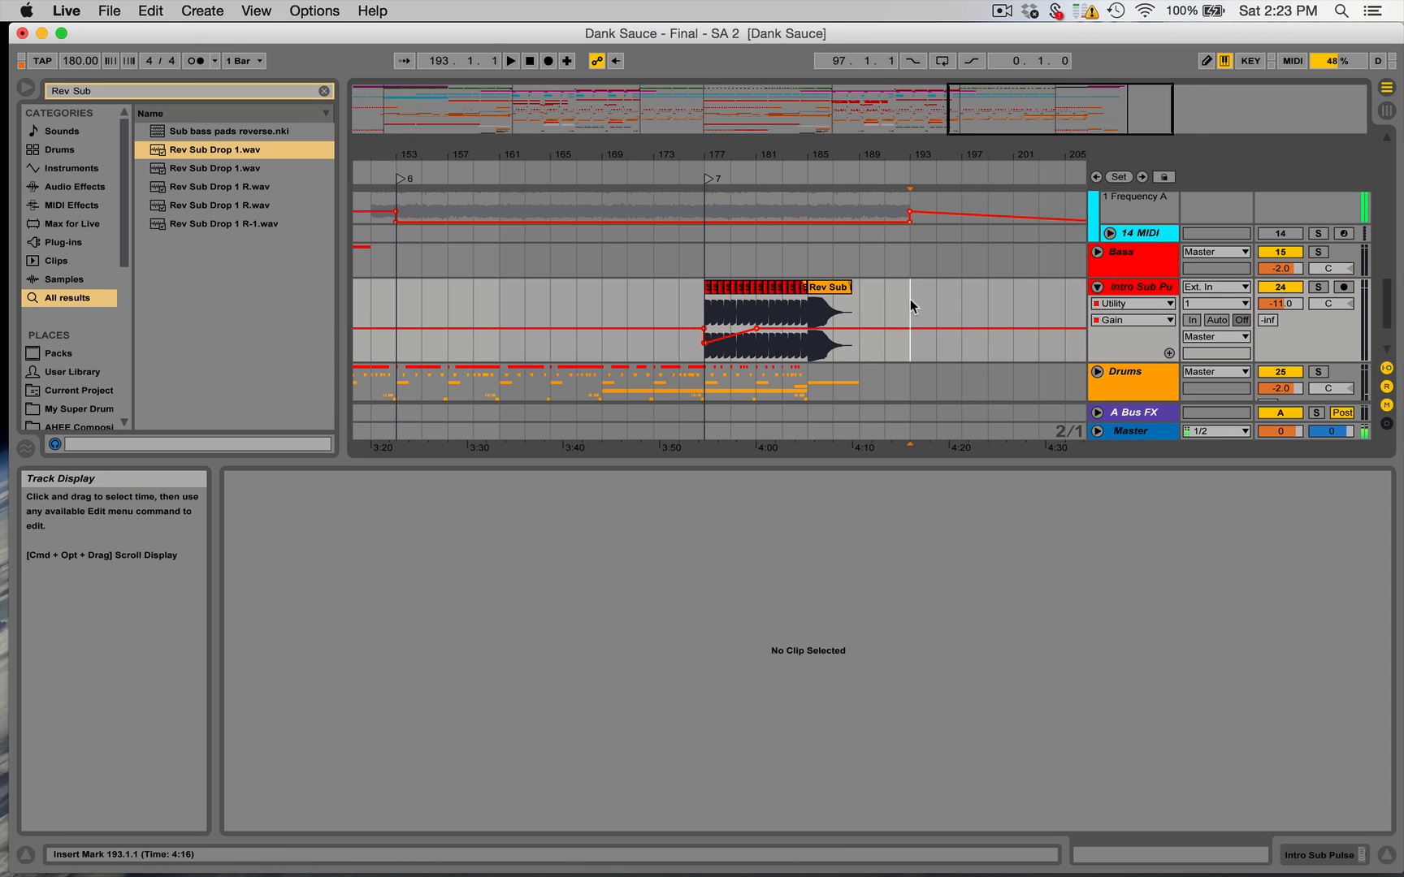
key("space")
scroll(910, 300, "right", 2)
left_click(783, 305)
key("space")
key("space")
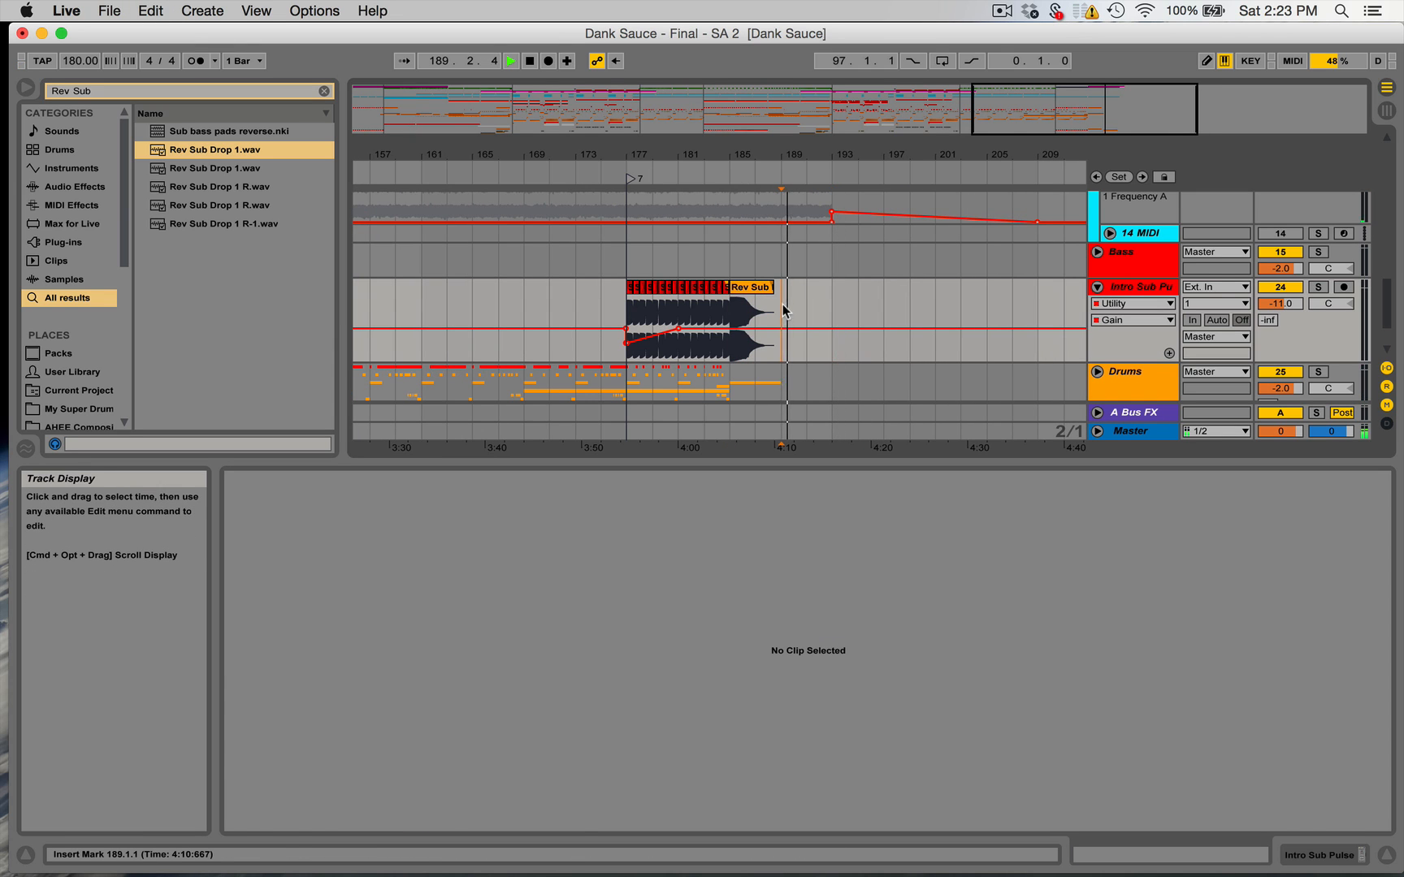
key("super+v")
key("space")
left_click_drag(378, 780, 378, 791)
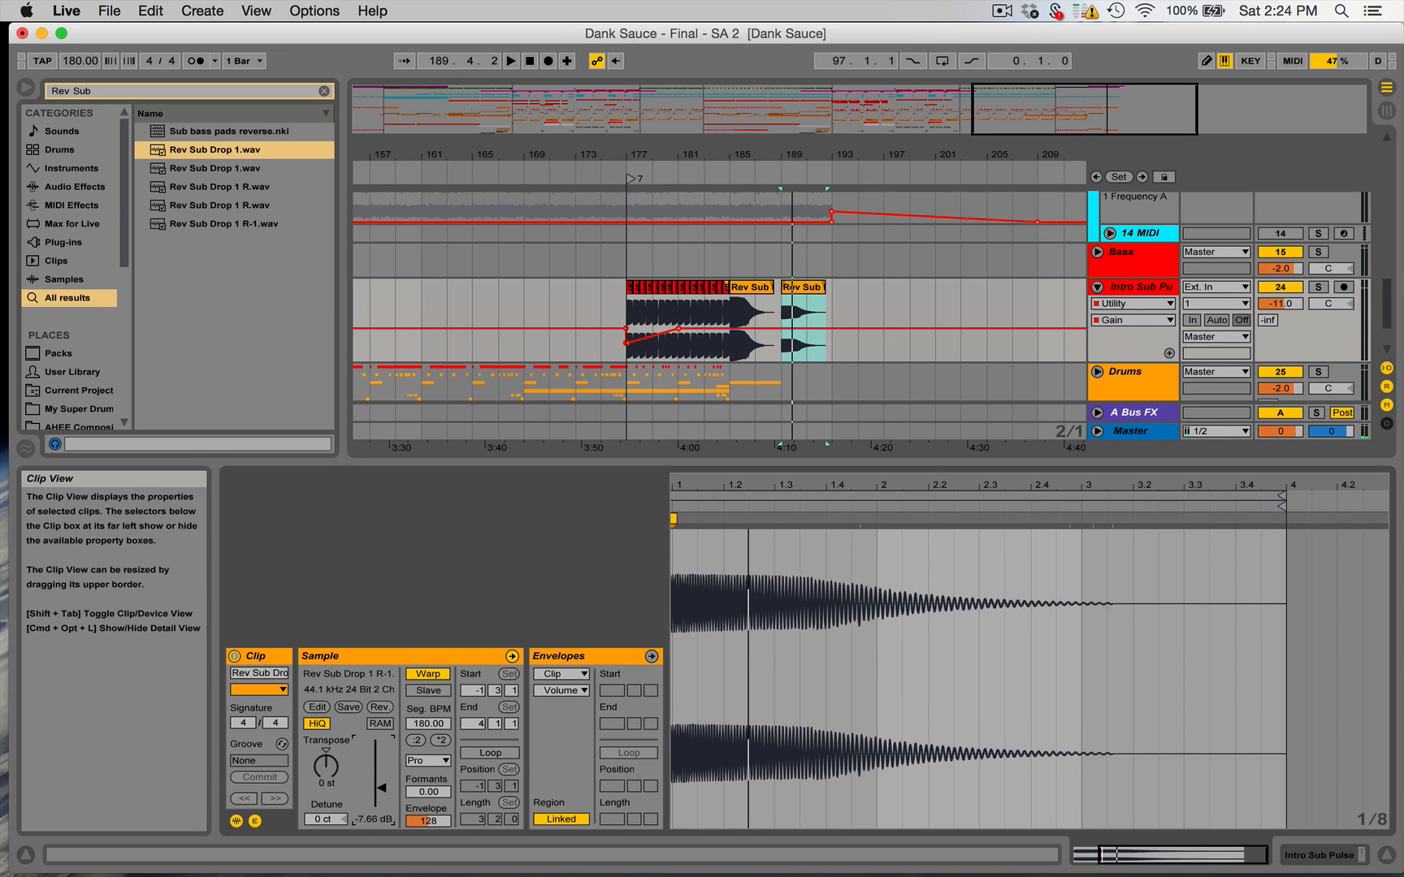
key("space")
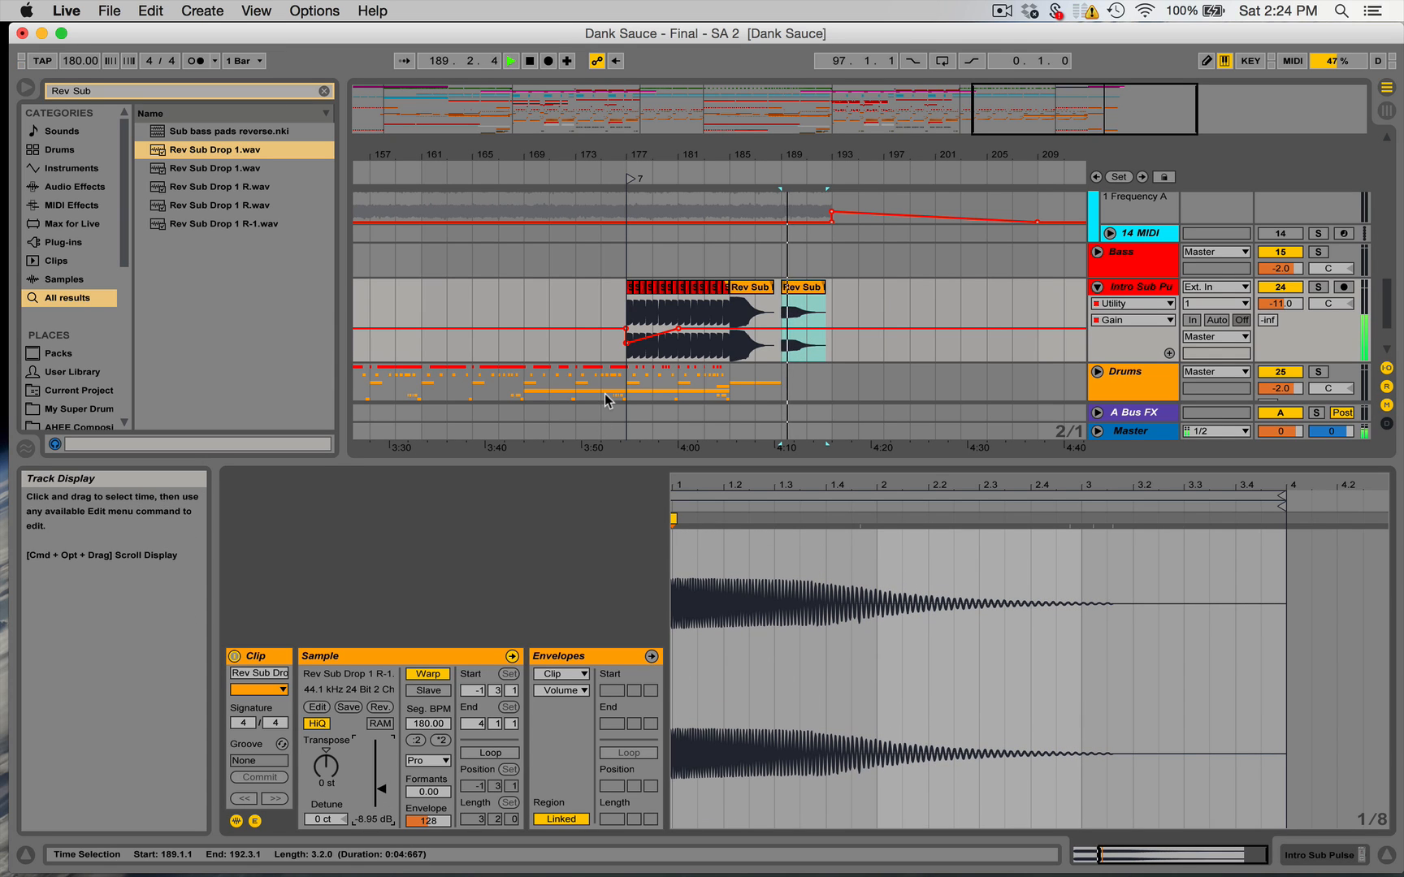
Play from bar 97 with SPAN open on the Master track, and lower the Intro Sub Pulse track volume to -14.4 dB.
left_click(1140, 433)
key("space")
left_click(1273, 862)
scroll(862, 436, "left", 5)
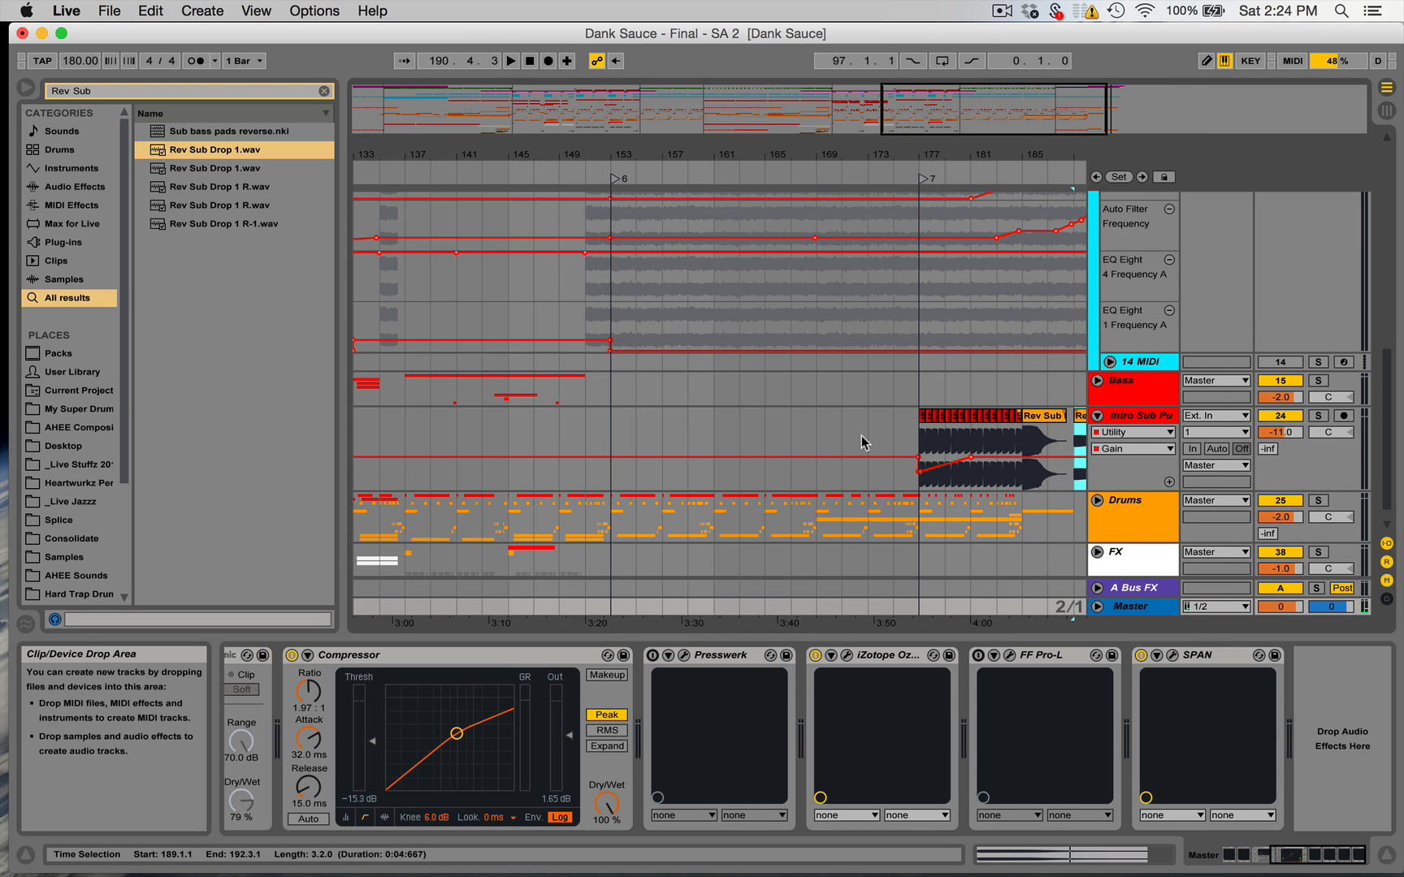
left_click(922, 420)
scroll(922, 420, "left", 10)
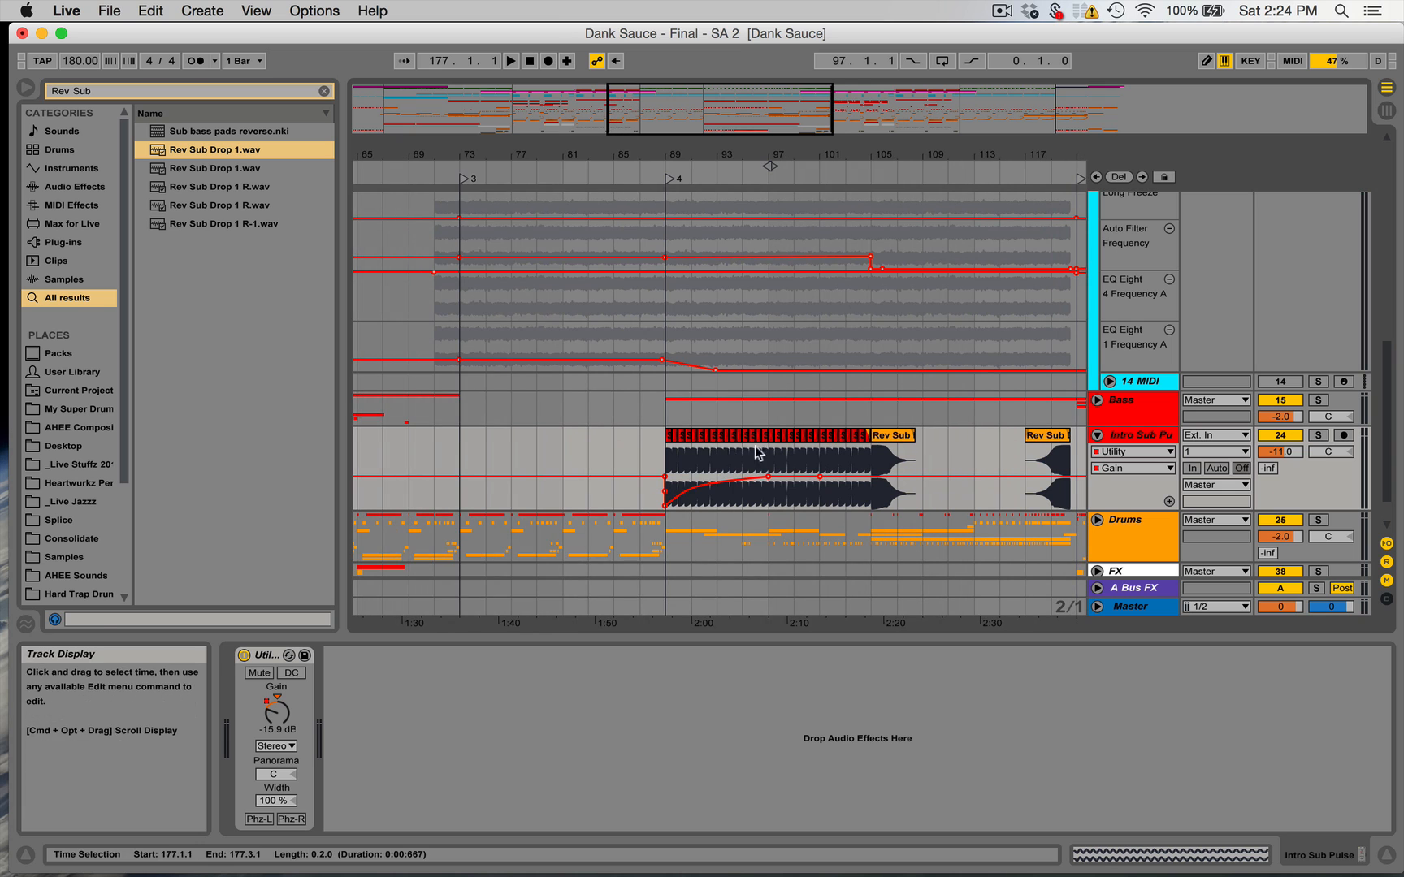
left_click(776, 456)
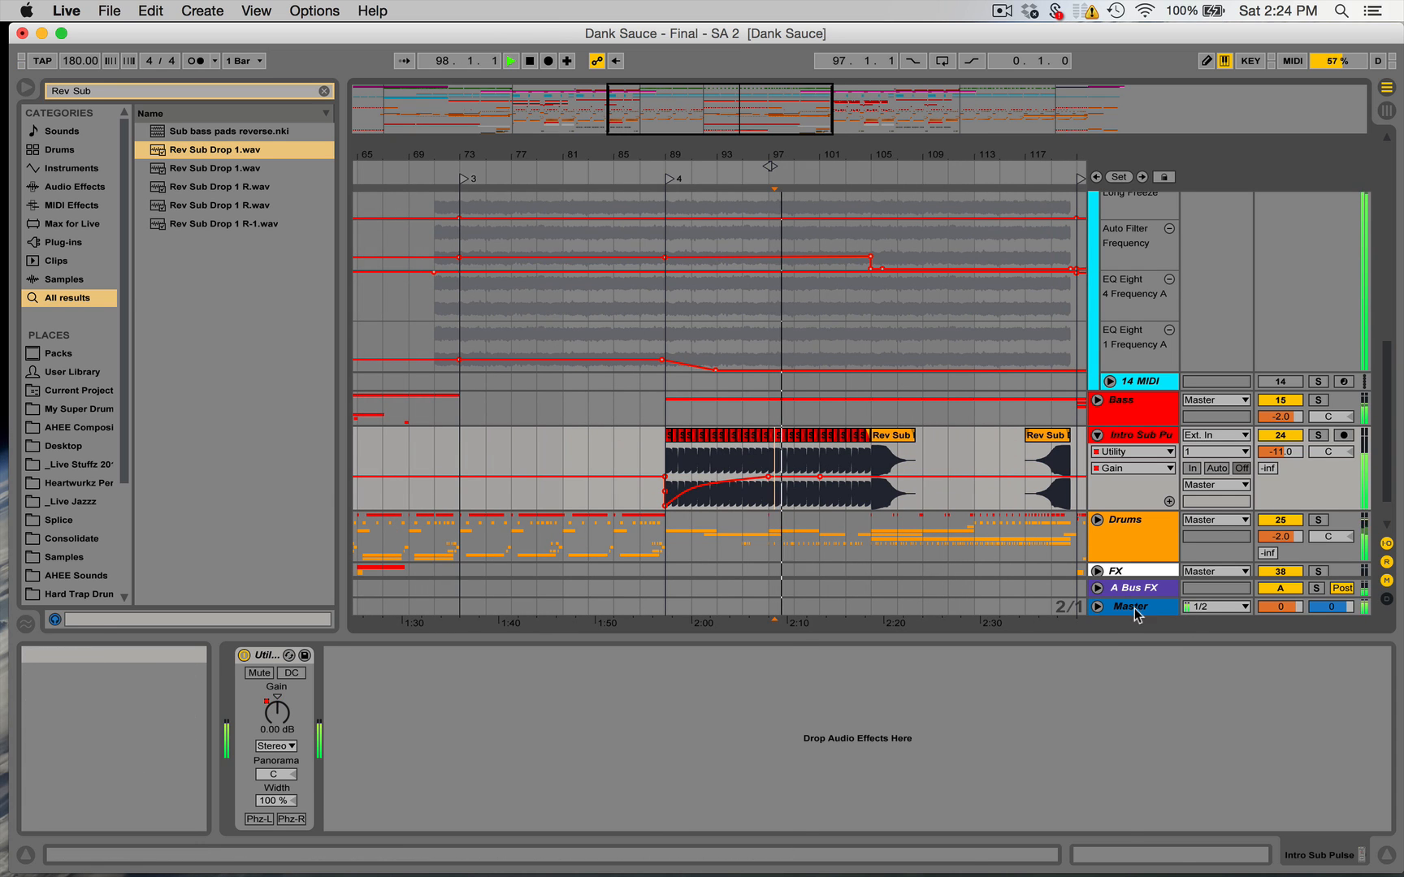
left_click(1161, 609)
left_click(1173, 656)
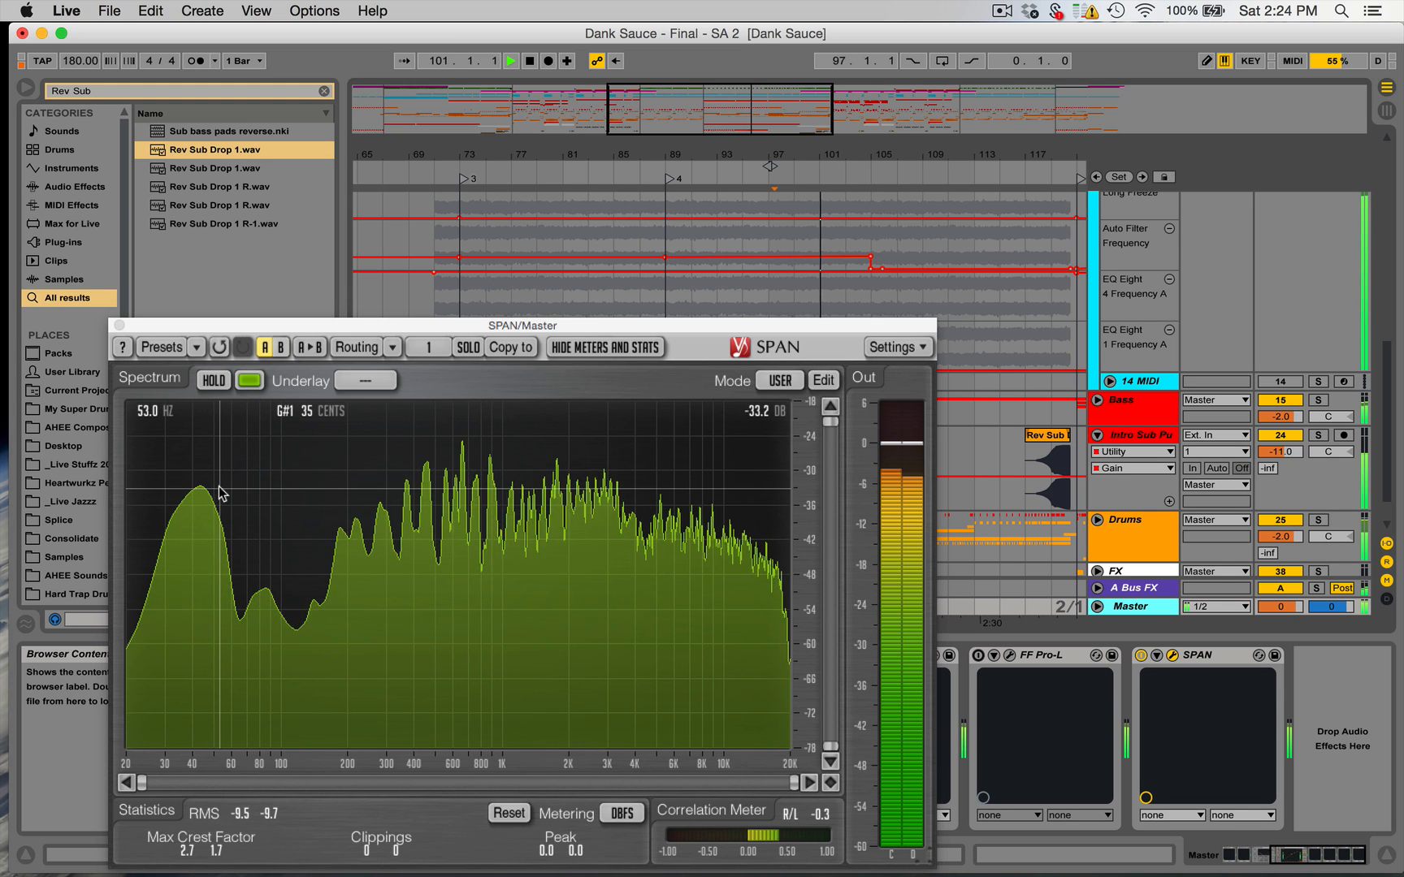
left_click_drag(1280, 452, 1280, 456)
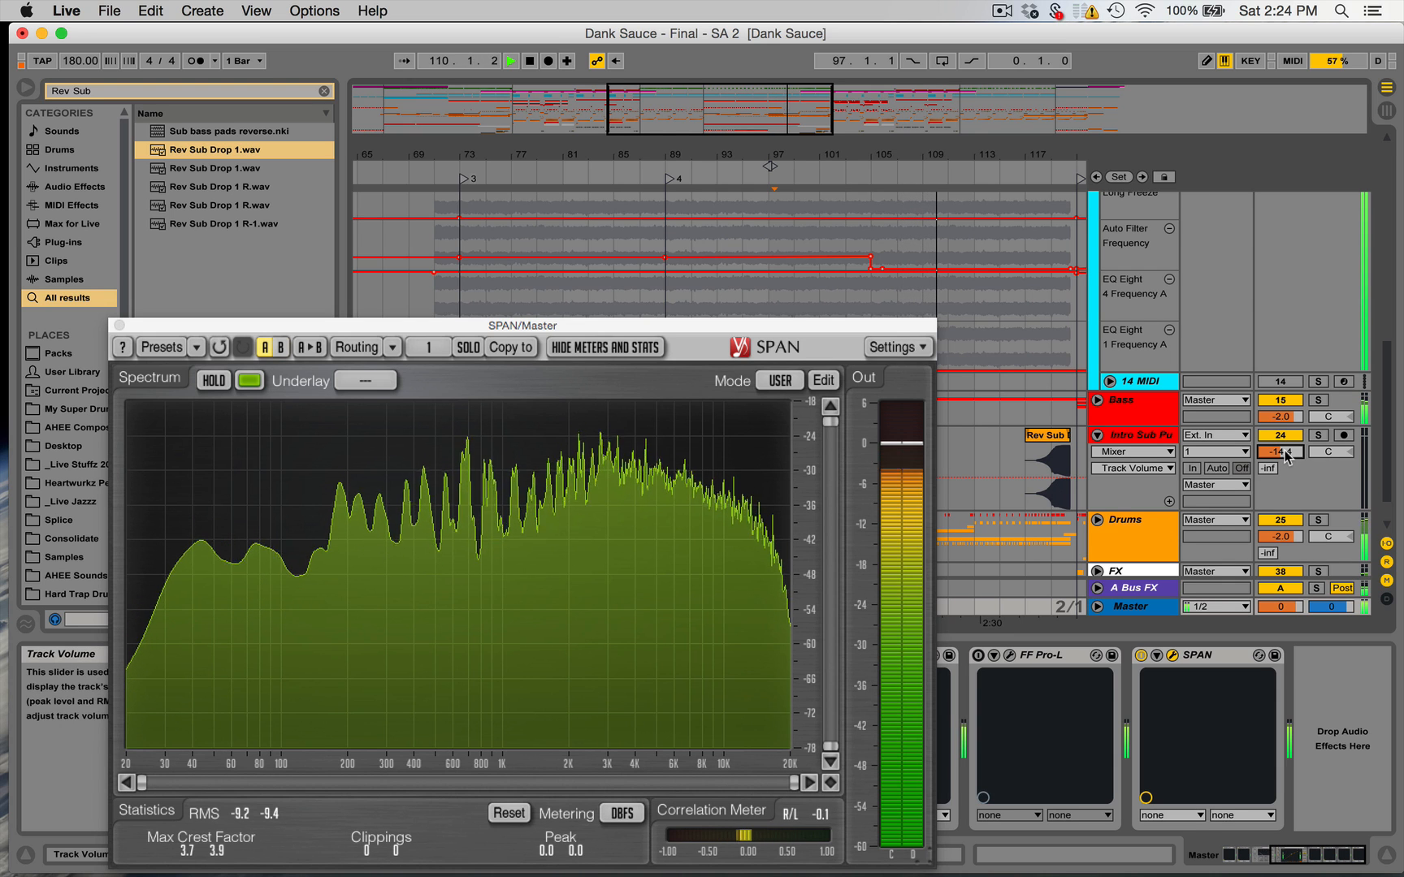
Play from bar 119 into the section at locator 5, examine the low end in SPAN on the Master, then close SPAN.
left_click(961, 447)
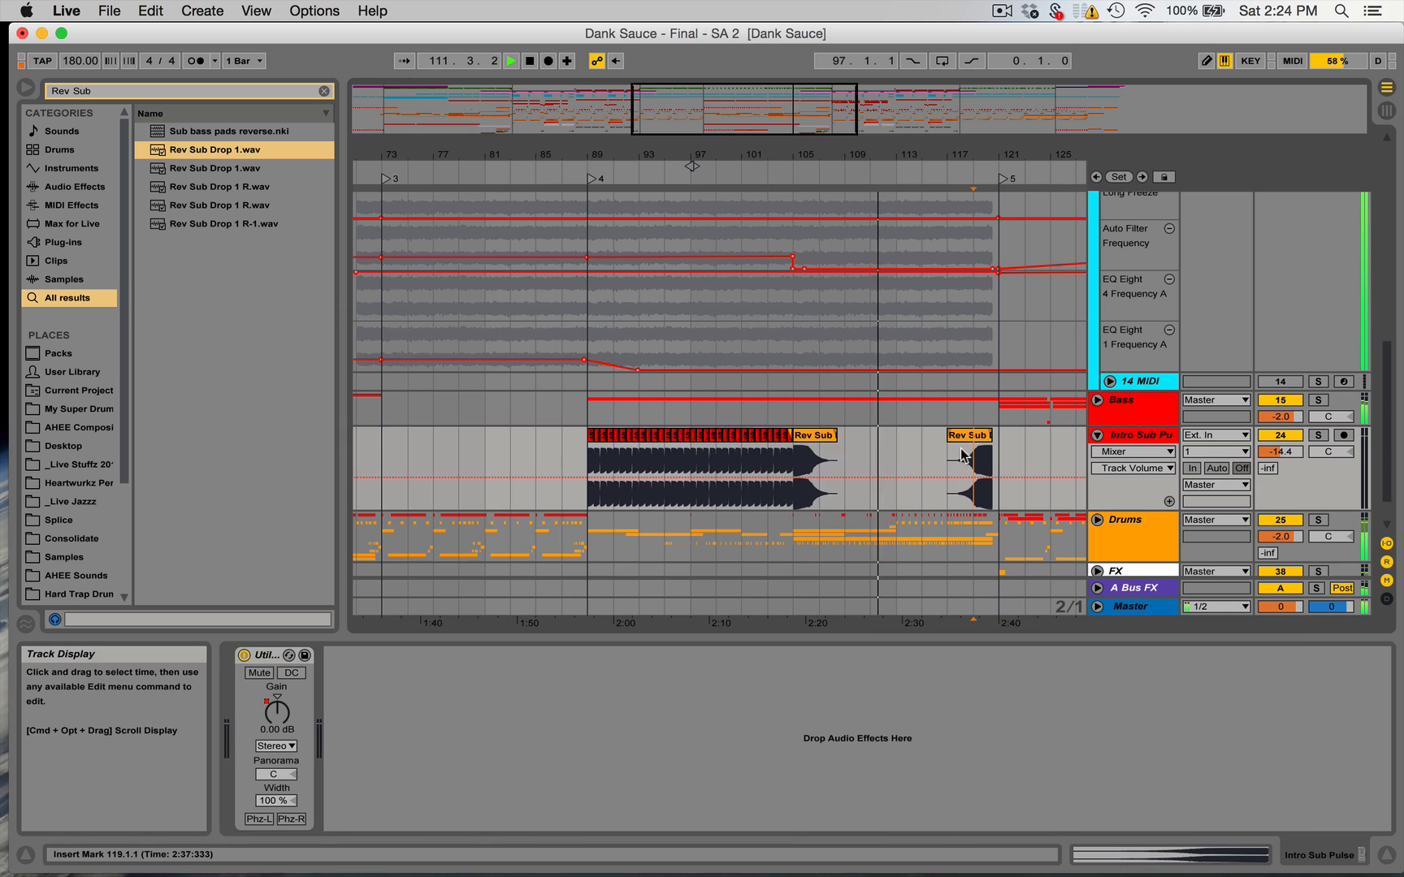
left_click(1142, 606)
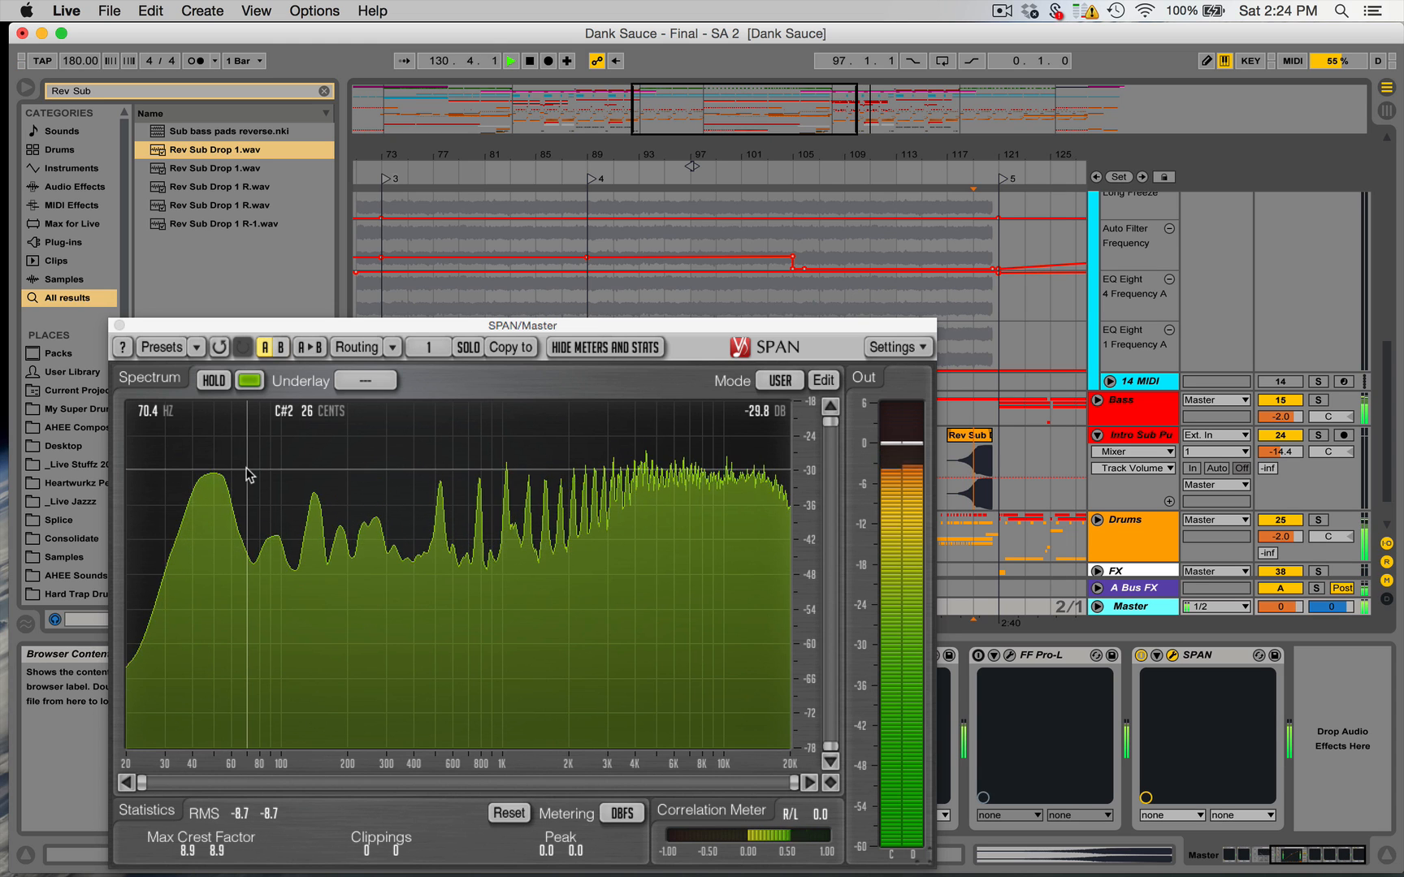
key("space")
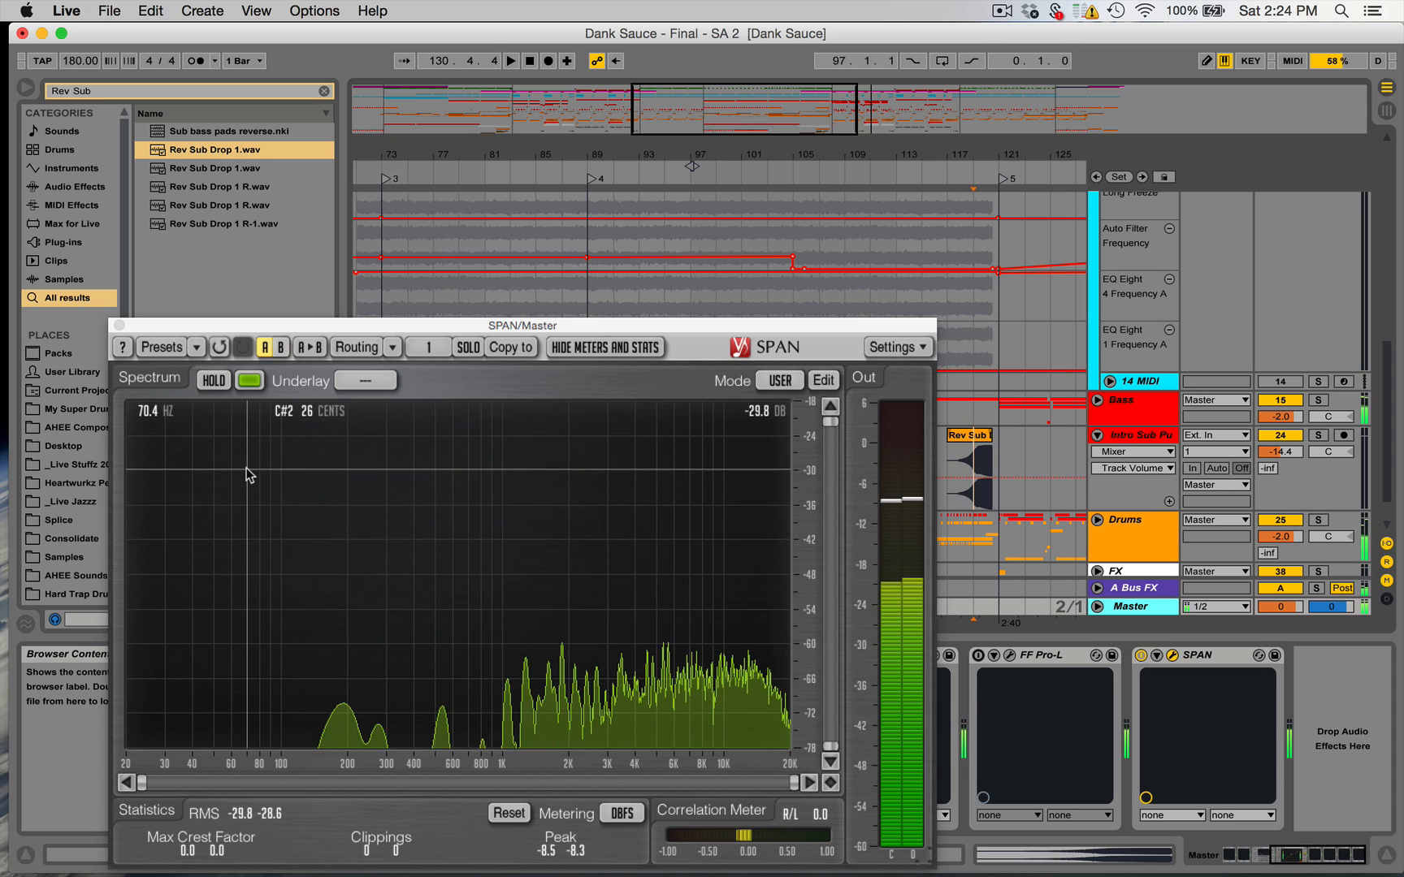
left_click(120, 325)
scroll(798, 479, "up", 2)
scroll(800, 480, "right", 6)
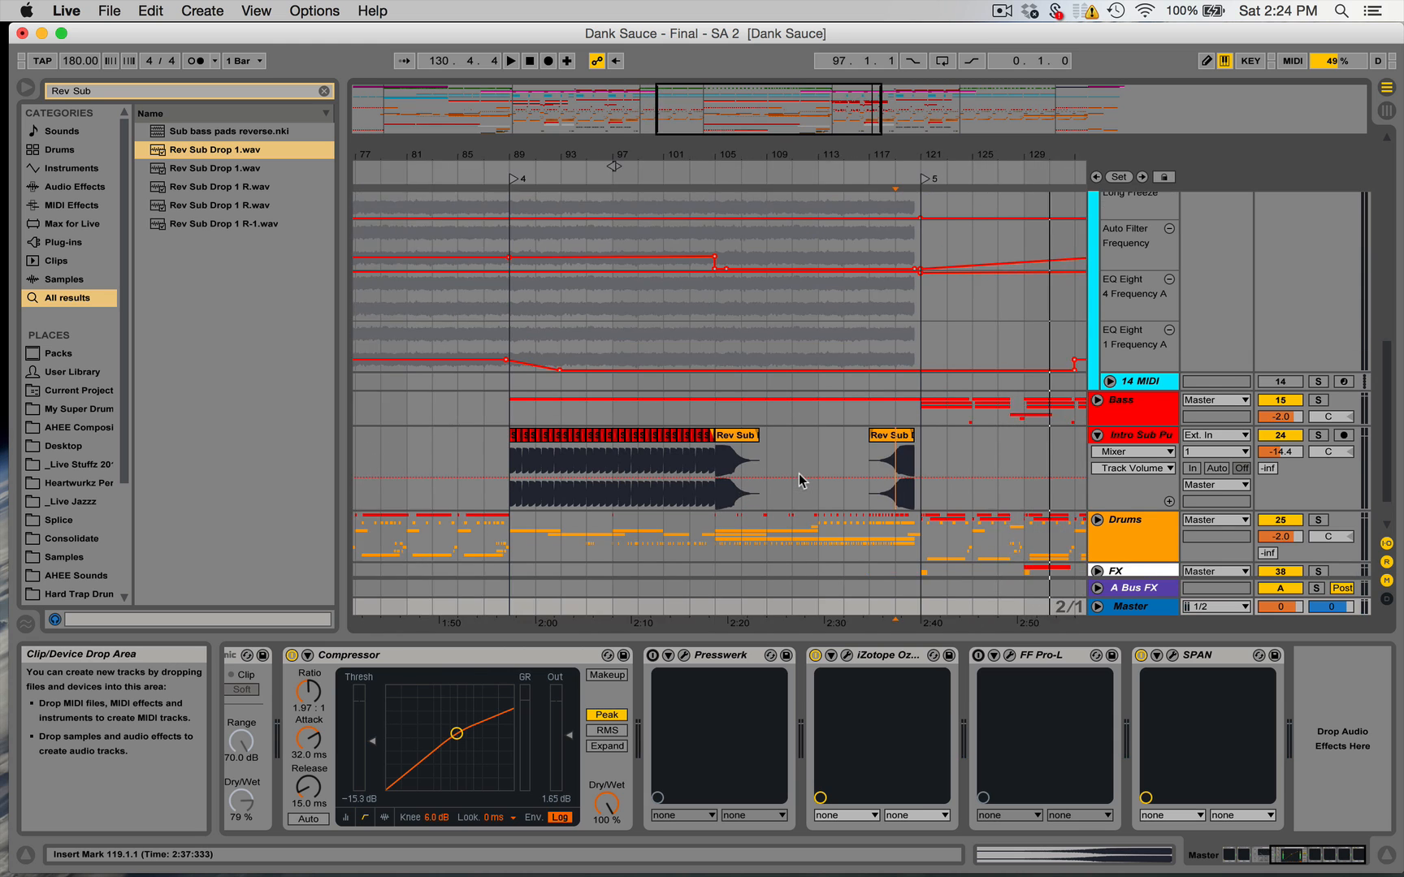
Listen from bar 9, solo the Voxes group at bar 41, and examine the low cut in its EQ Eight.
scroll(798, 480, "down", 2)
scroll(799, 479, "left", 15)
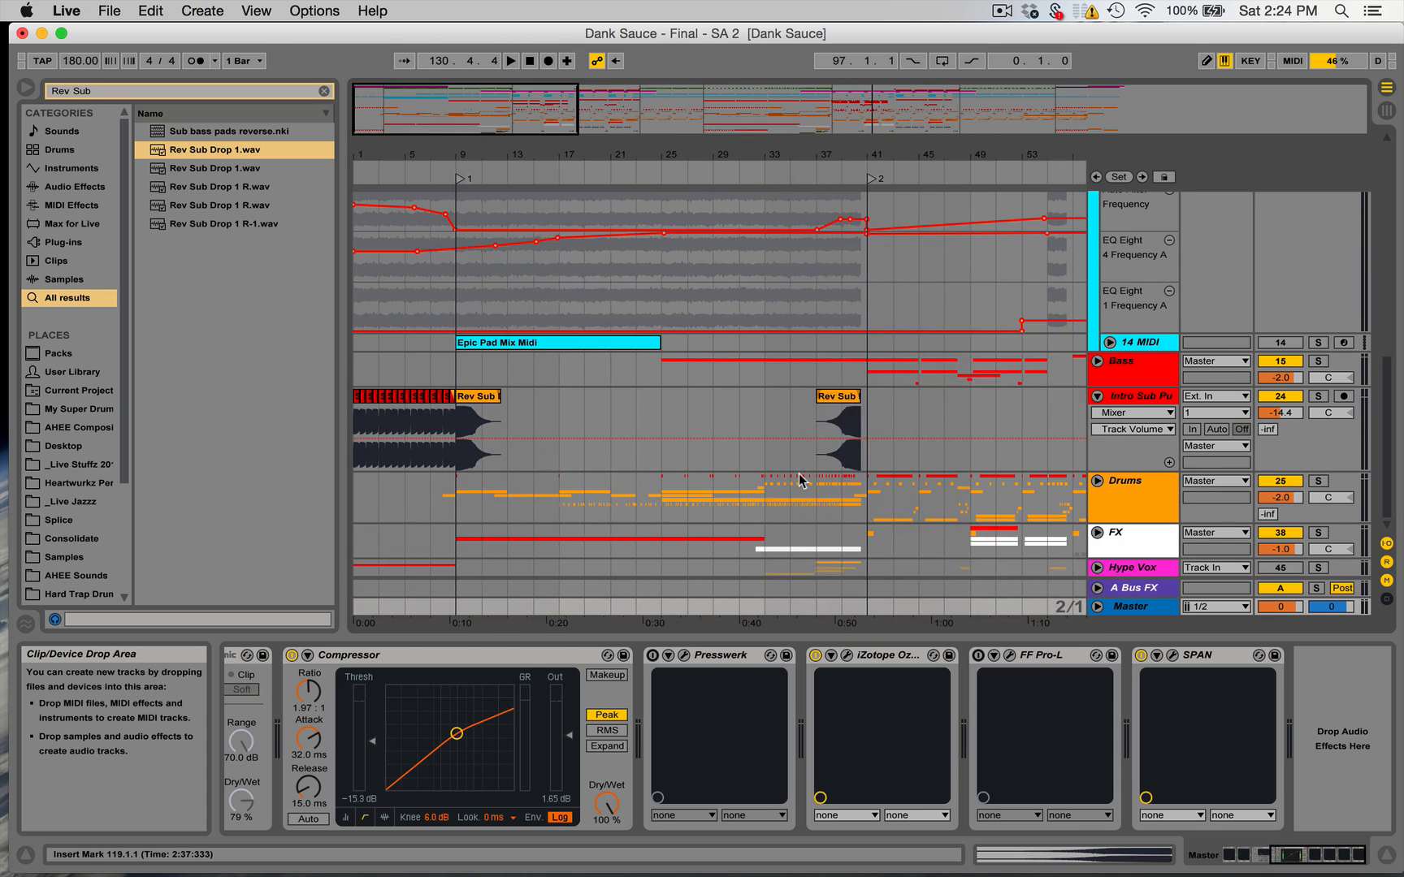
left_click(439, 286)
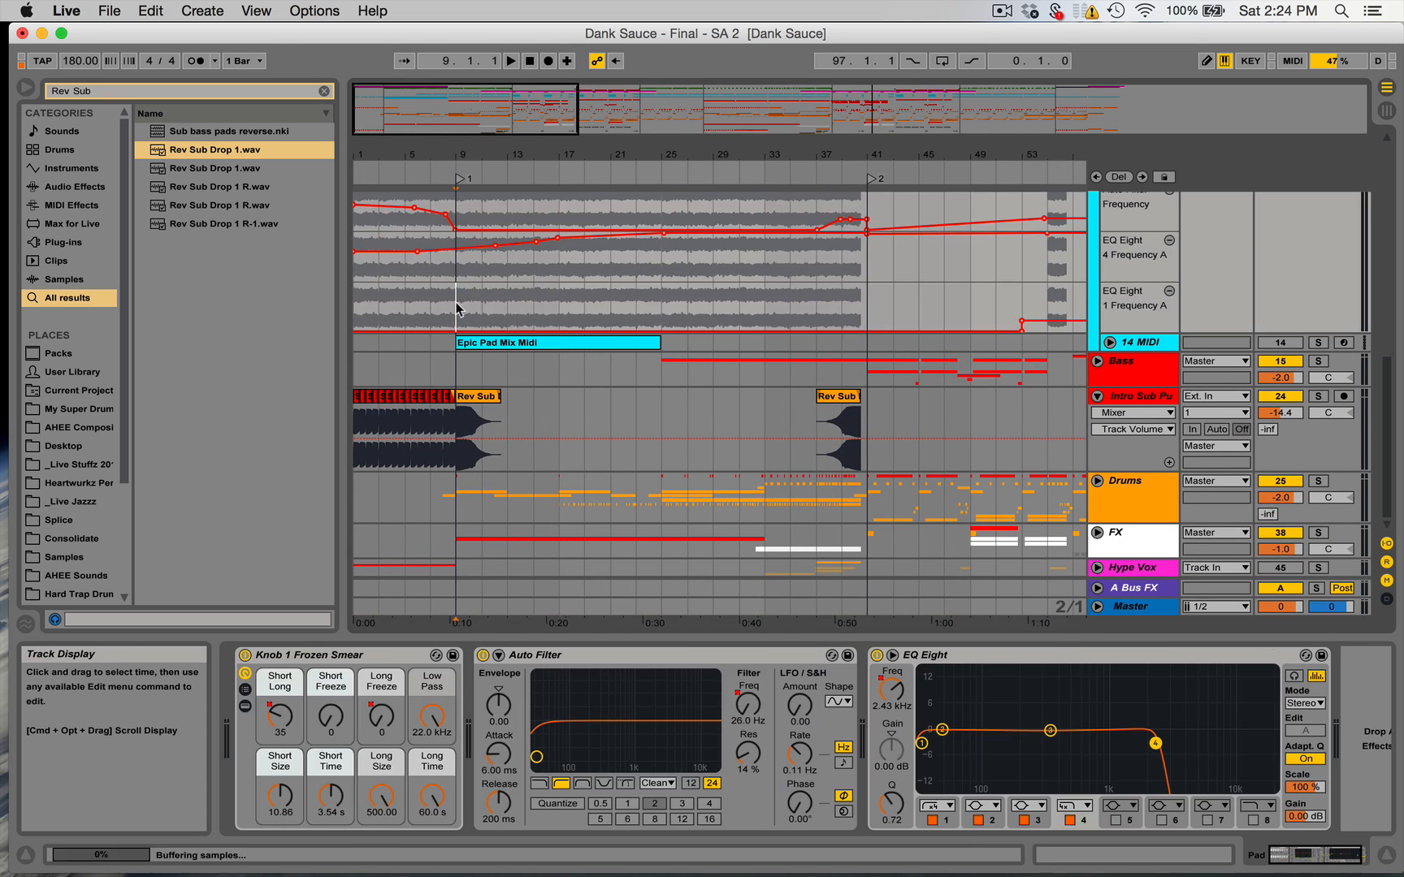
key("space")
scroll(725, 393, "up", 8)
scroll(746, 388, "up", 1)
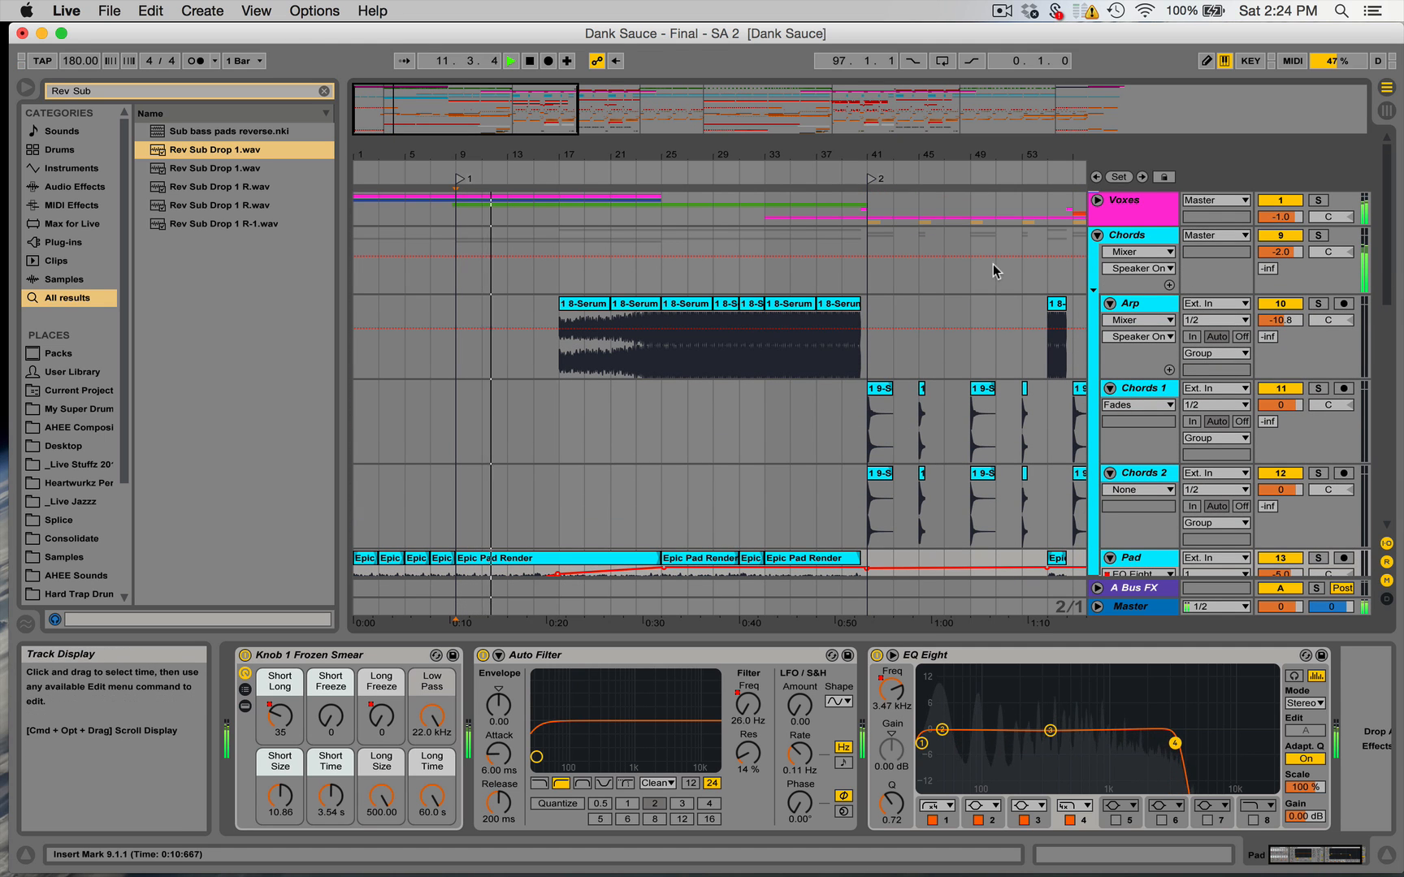
left_click(866, 214)
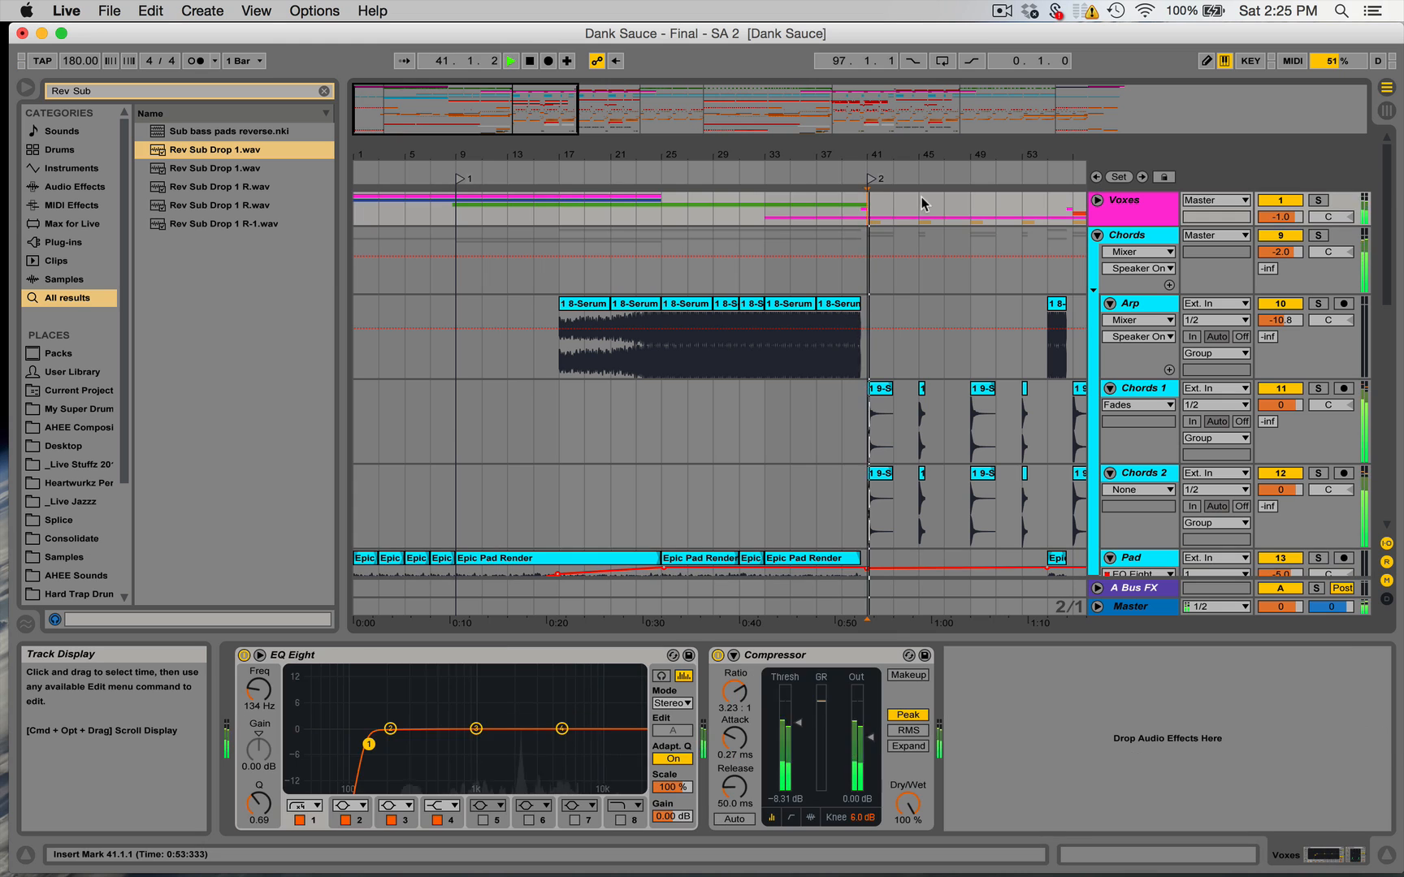
left_click(1316, 201)
left_click(1125, 209)
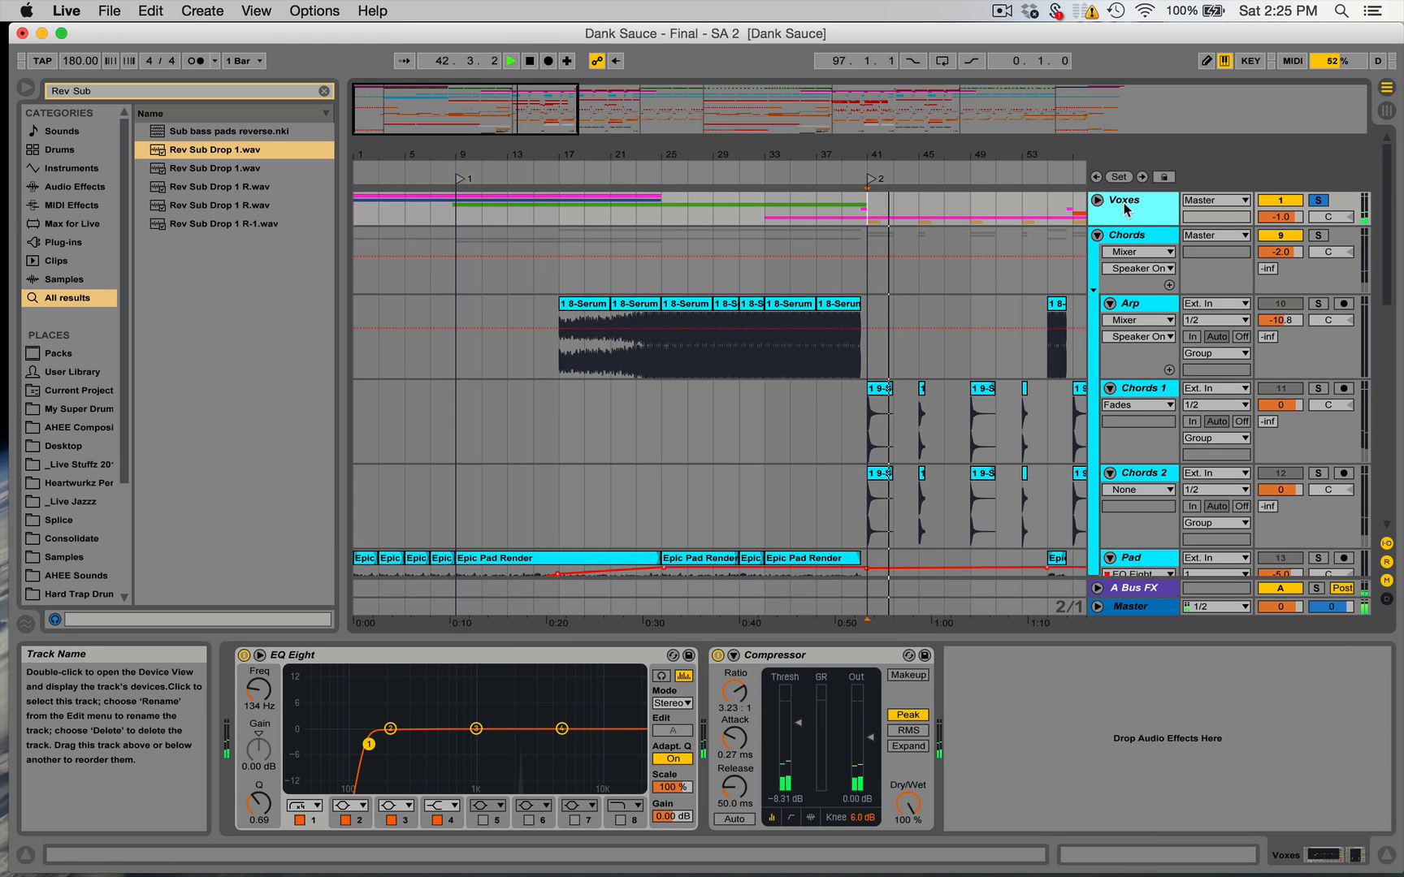
Solo the Chords group from bar 41 and turn band 1 of its EQ Eight into a low cut at about 114 Hz.
left_click(1318, 235)
left_click(868, 268)
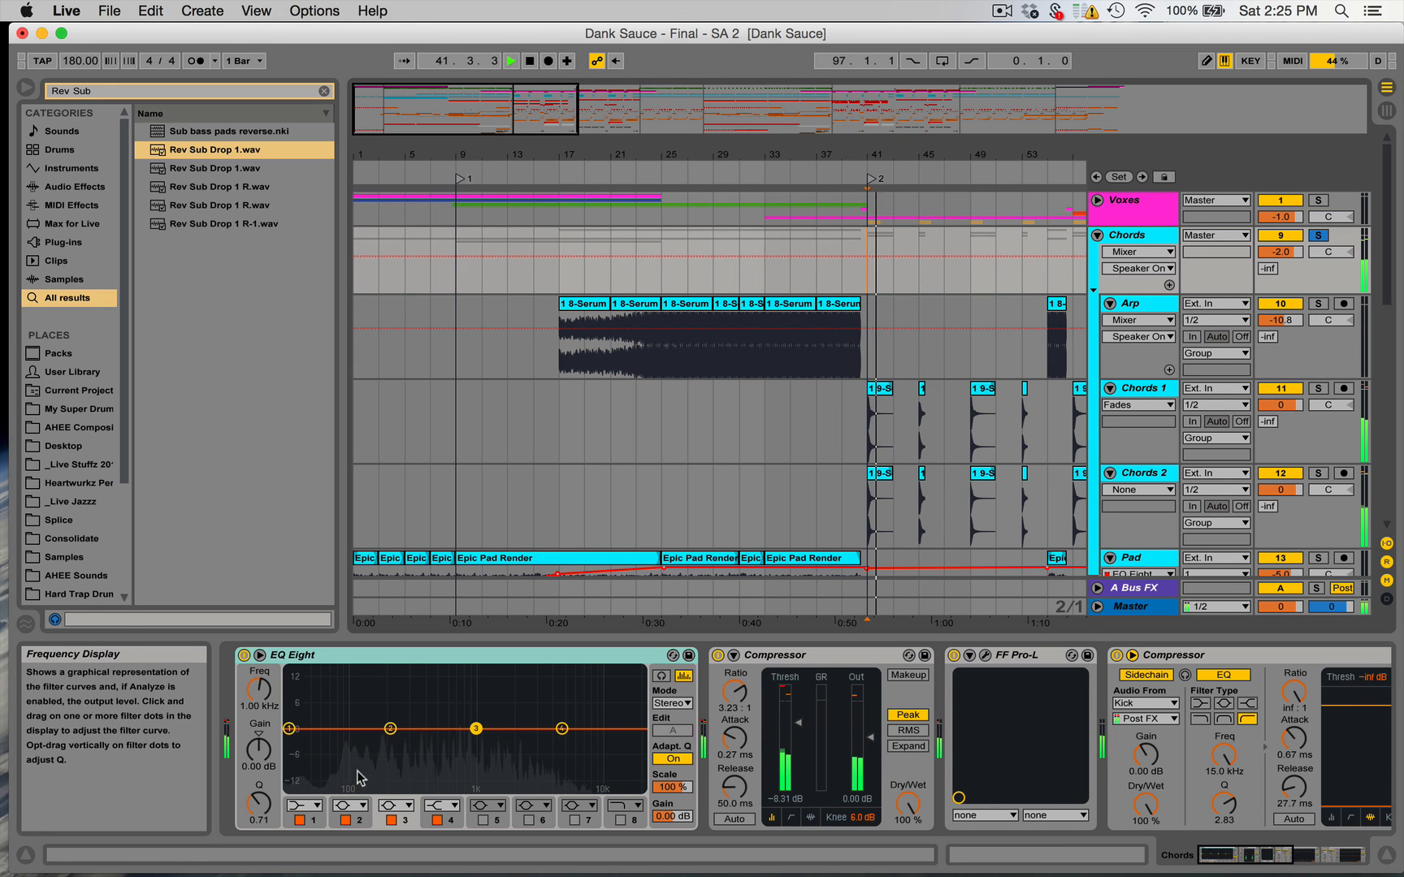
left_click(304, 805)
left_click(297, 689)
left_click_drag(283, 742, 357, 743)
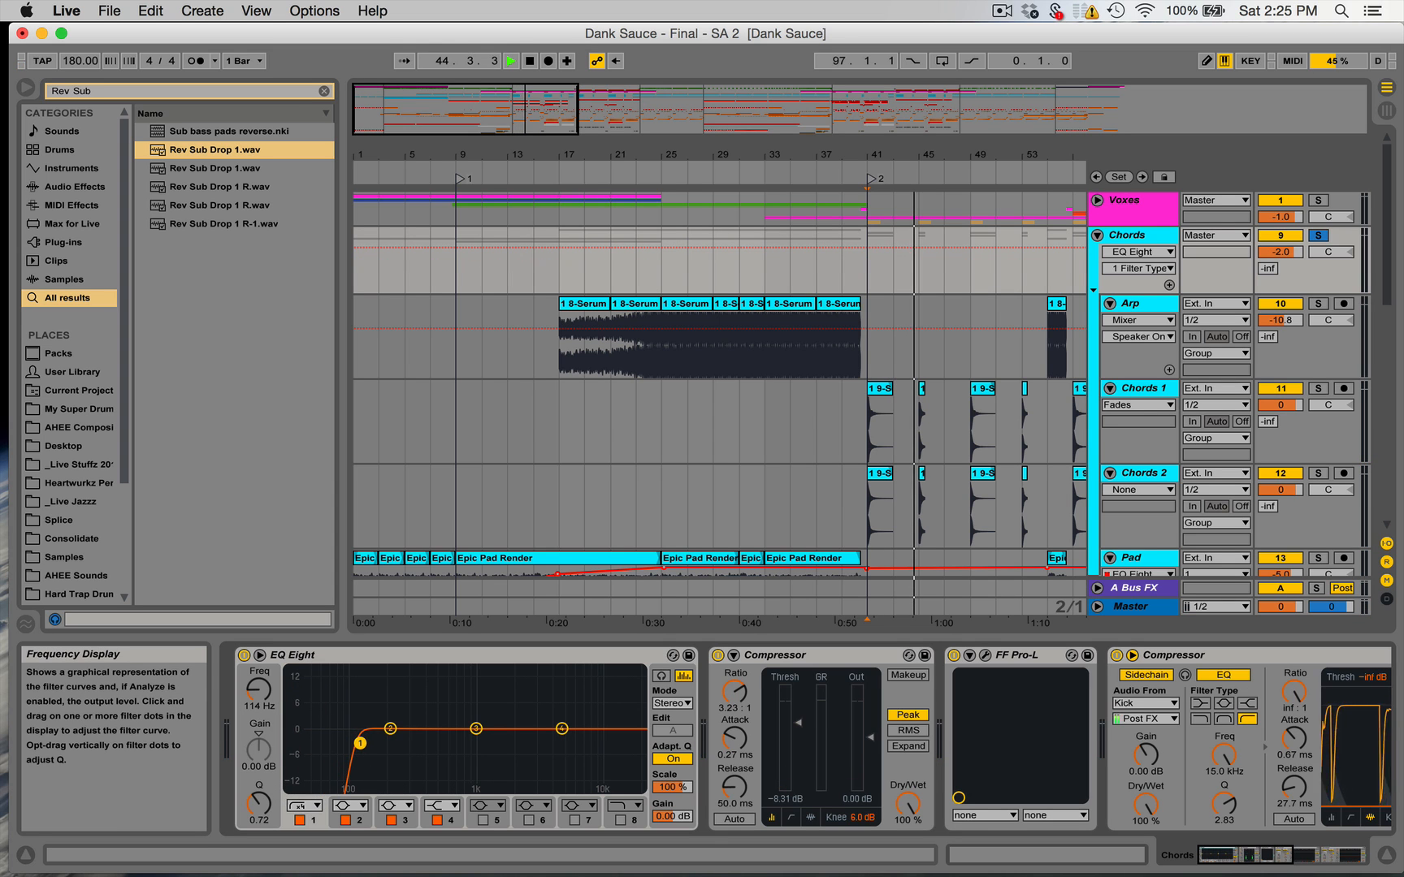
Solo the Bass group and examine the low cut in its EQ Eight.
scroll(988, 321, "down", 6)
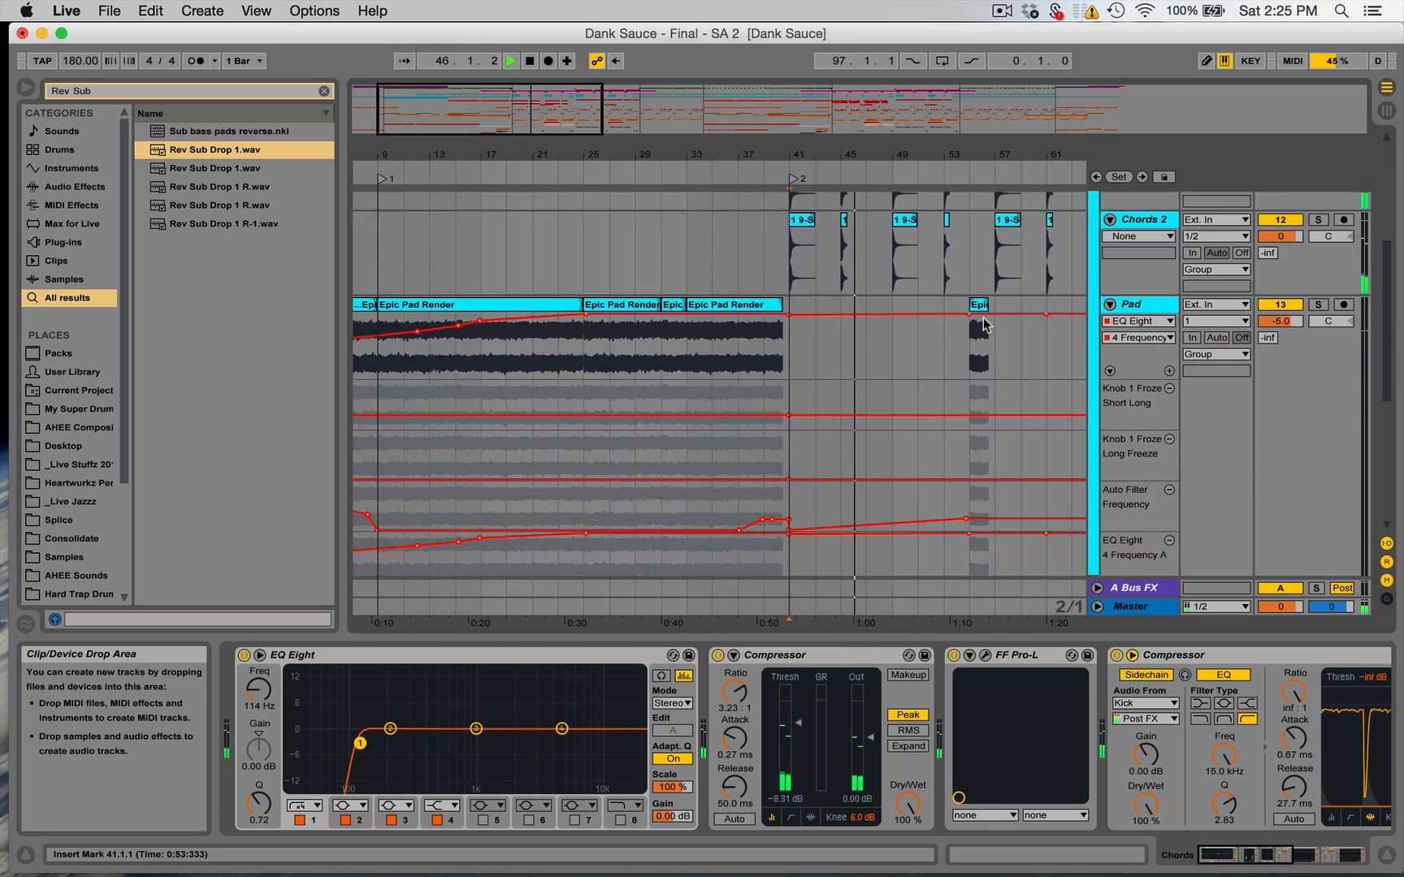
scroll(985, 323, "down", 7)
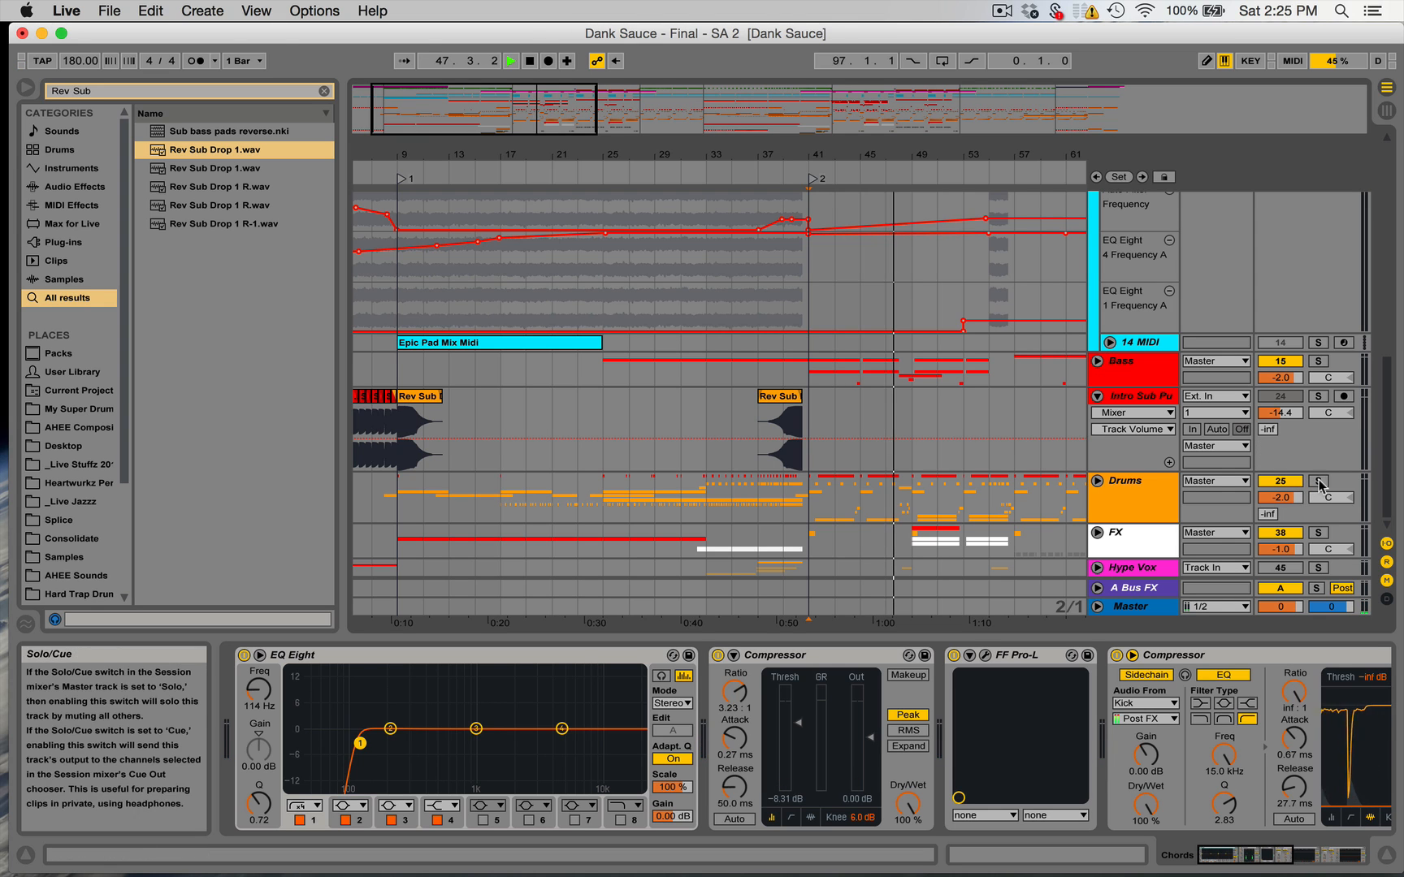
left_click(1317, 362)
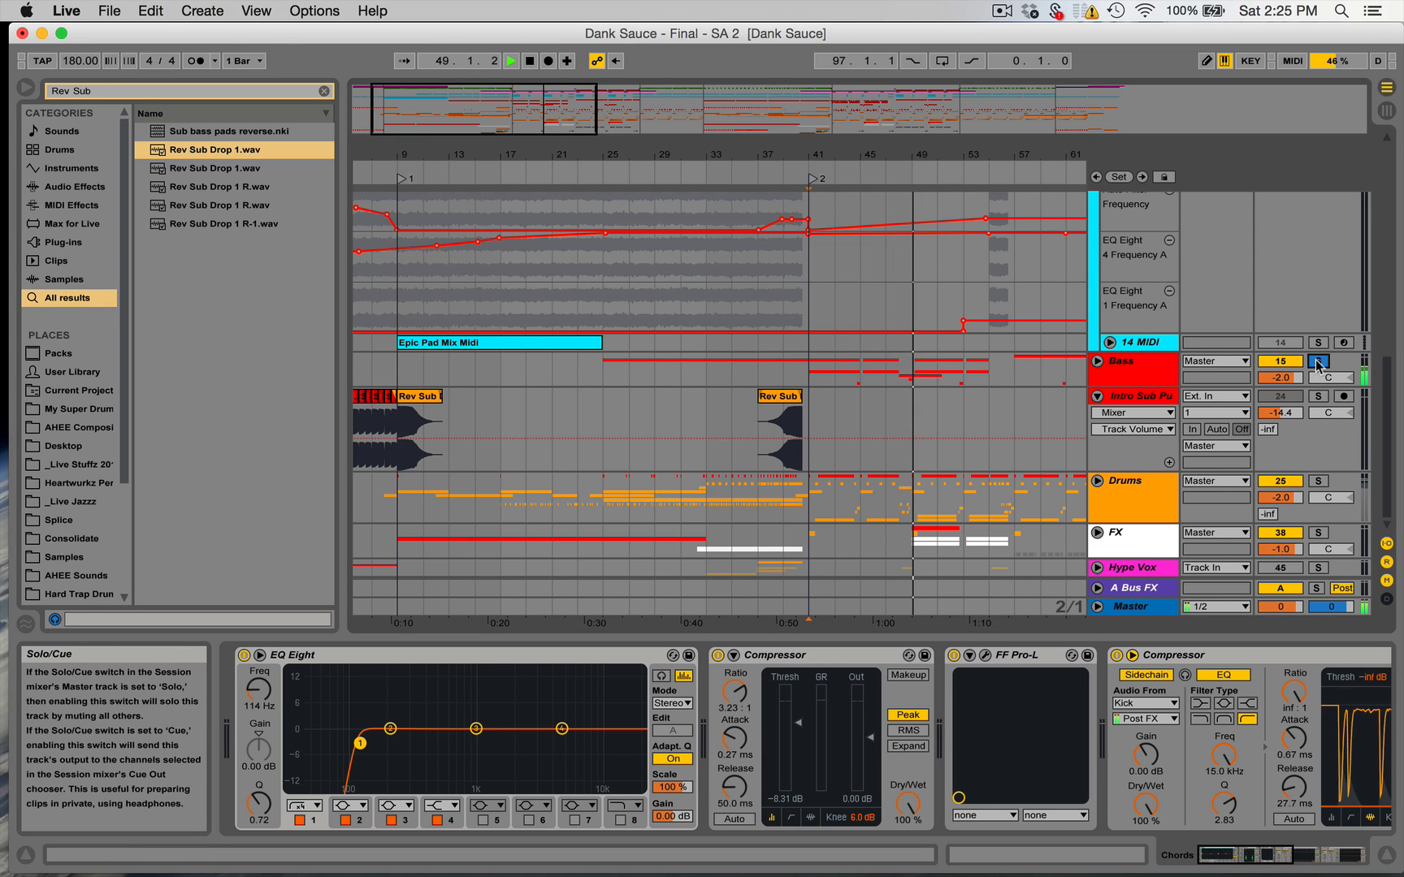
left_click(1140, 363)
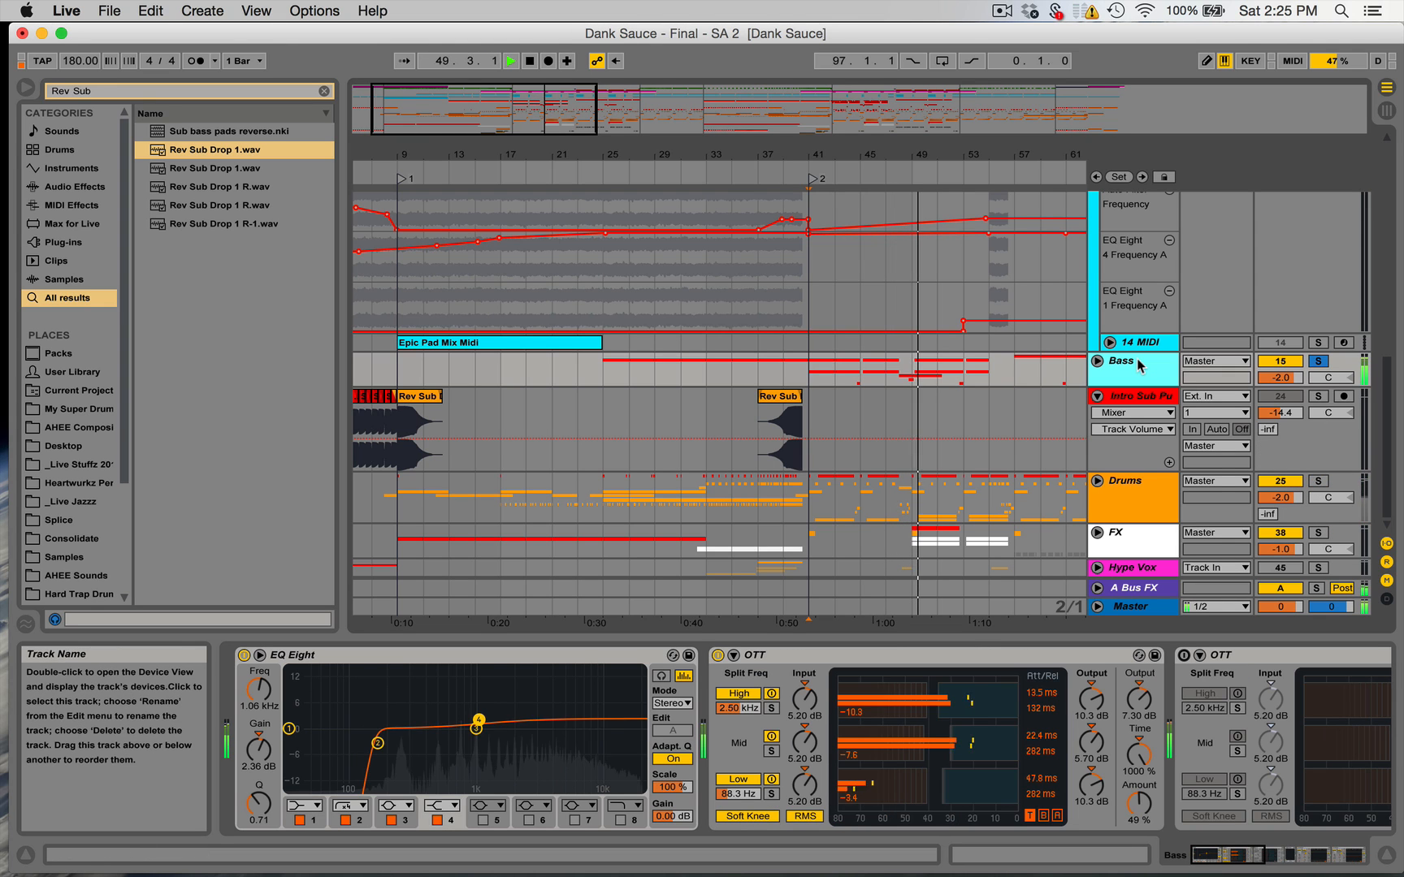
Solo the Drums group from bar 41, unfold it, and examine the EQ Eight low cut on the Impacts track.
left_click(1318, 480)
left_click(881, 488)
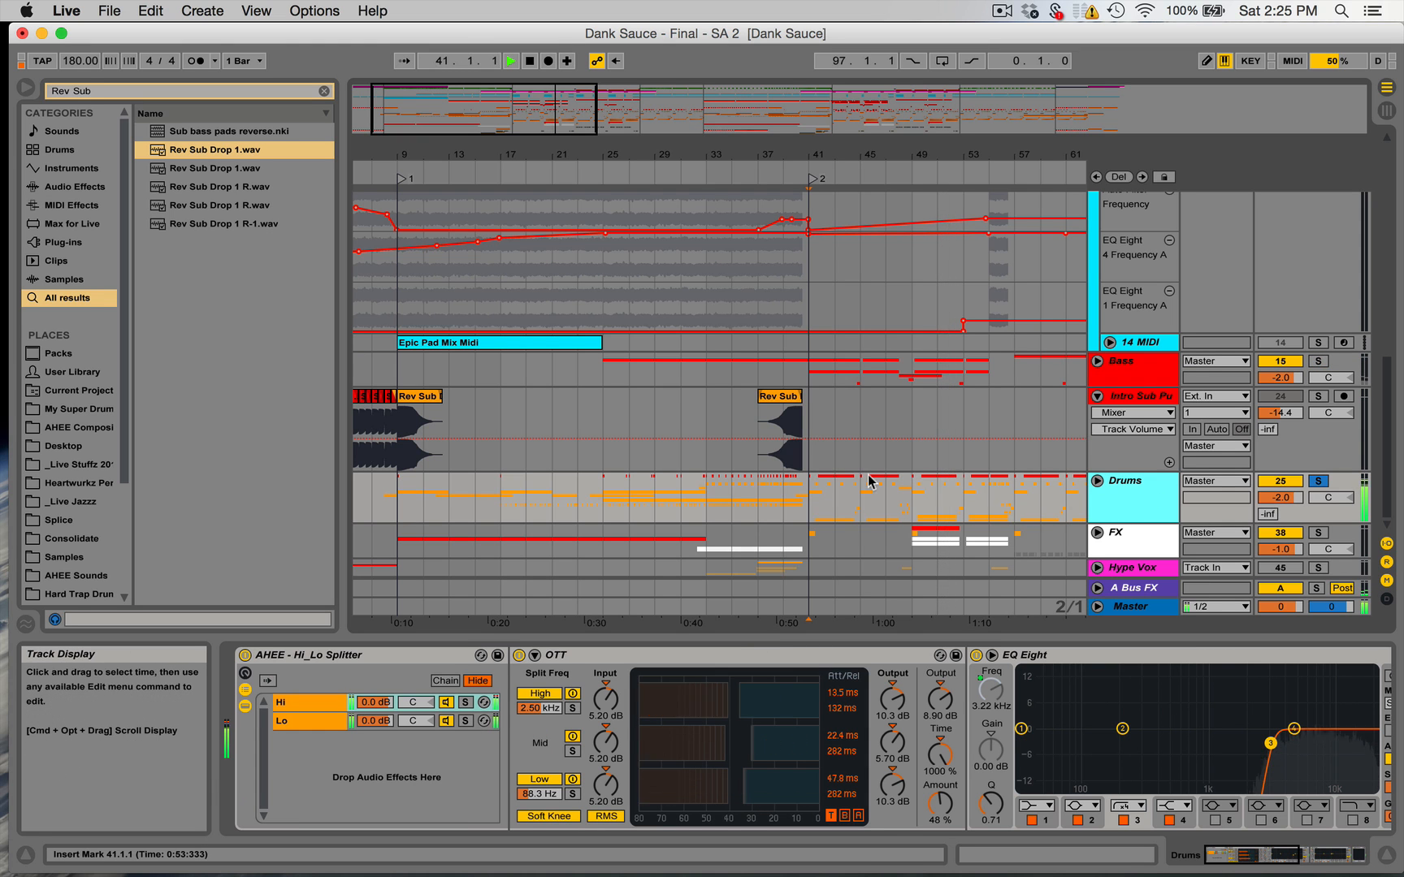
left_click(1098, 481)
scroll(1103, 488, "down", 6)
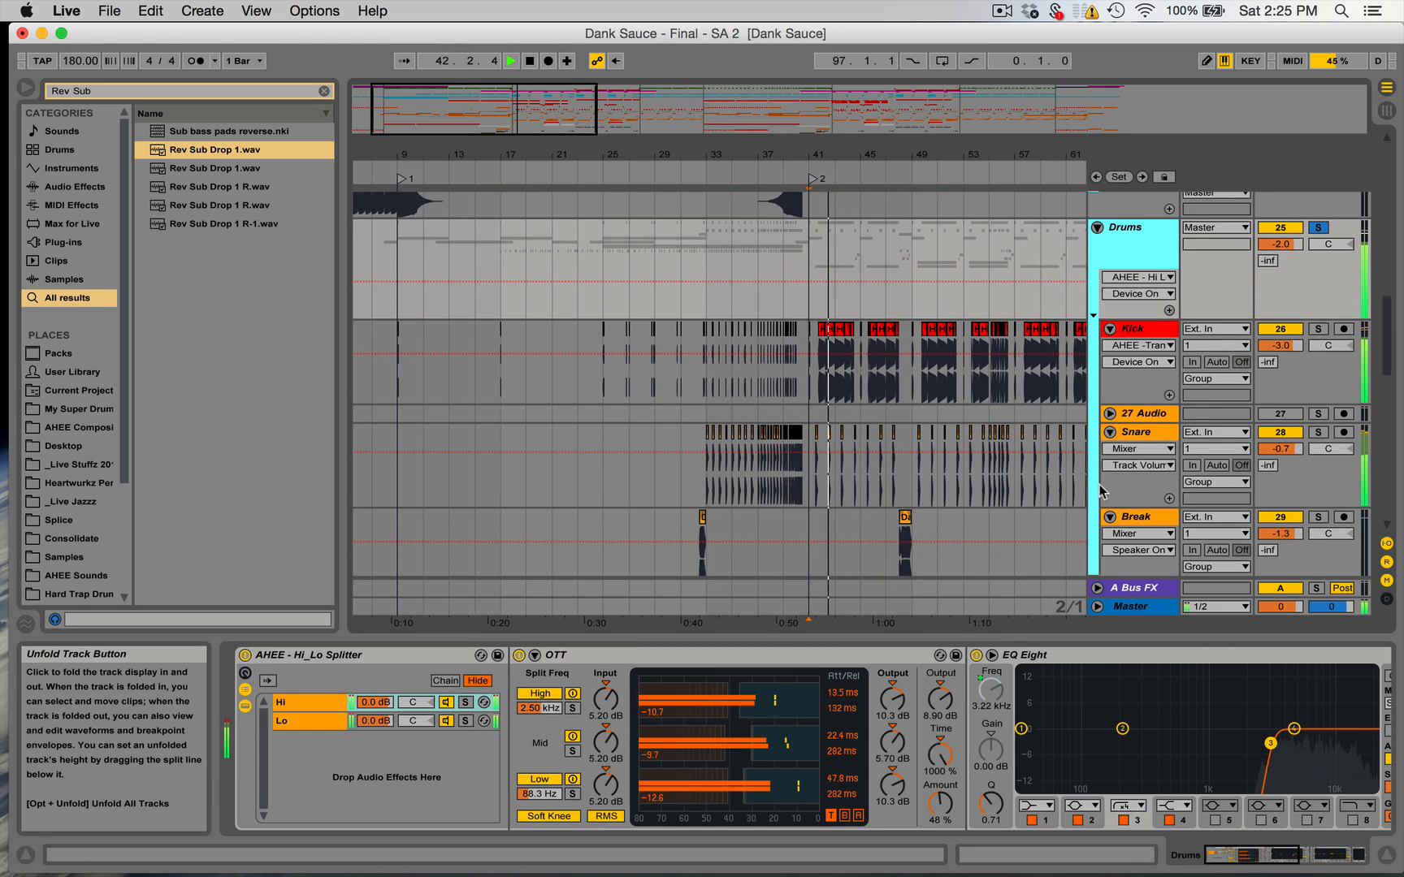
left_click(1146, 408)
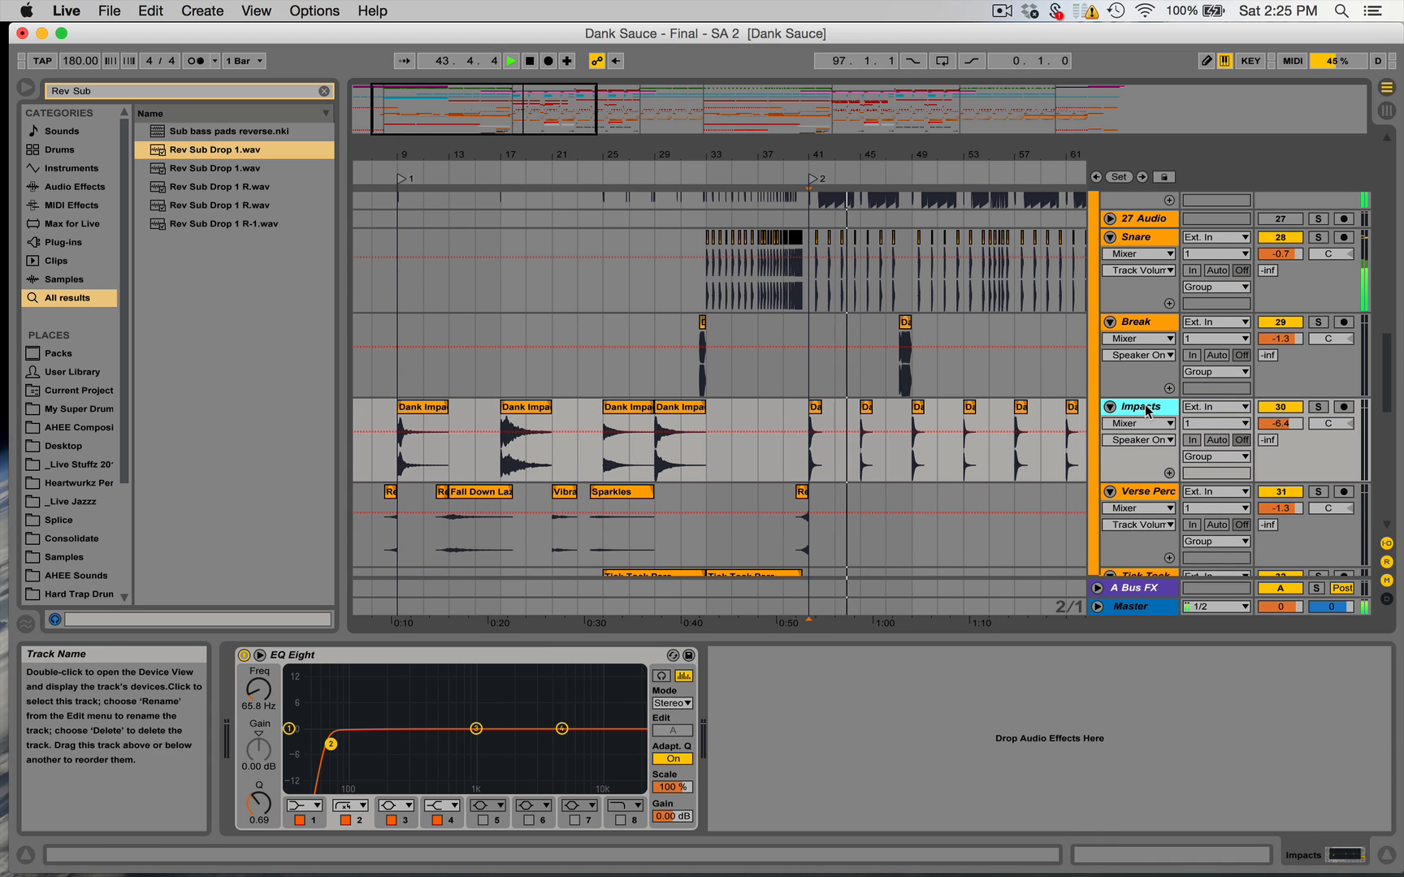
scroll(1137, 311, "down", 5)
scroll(867, 367, "down", 2)
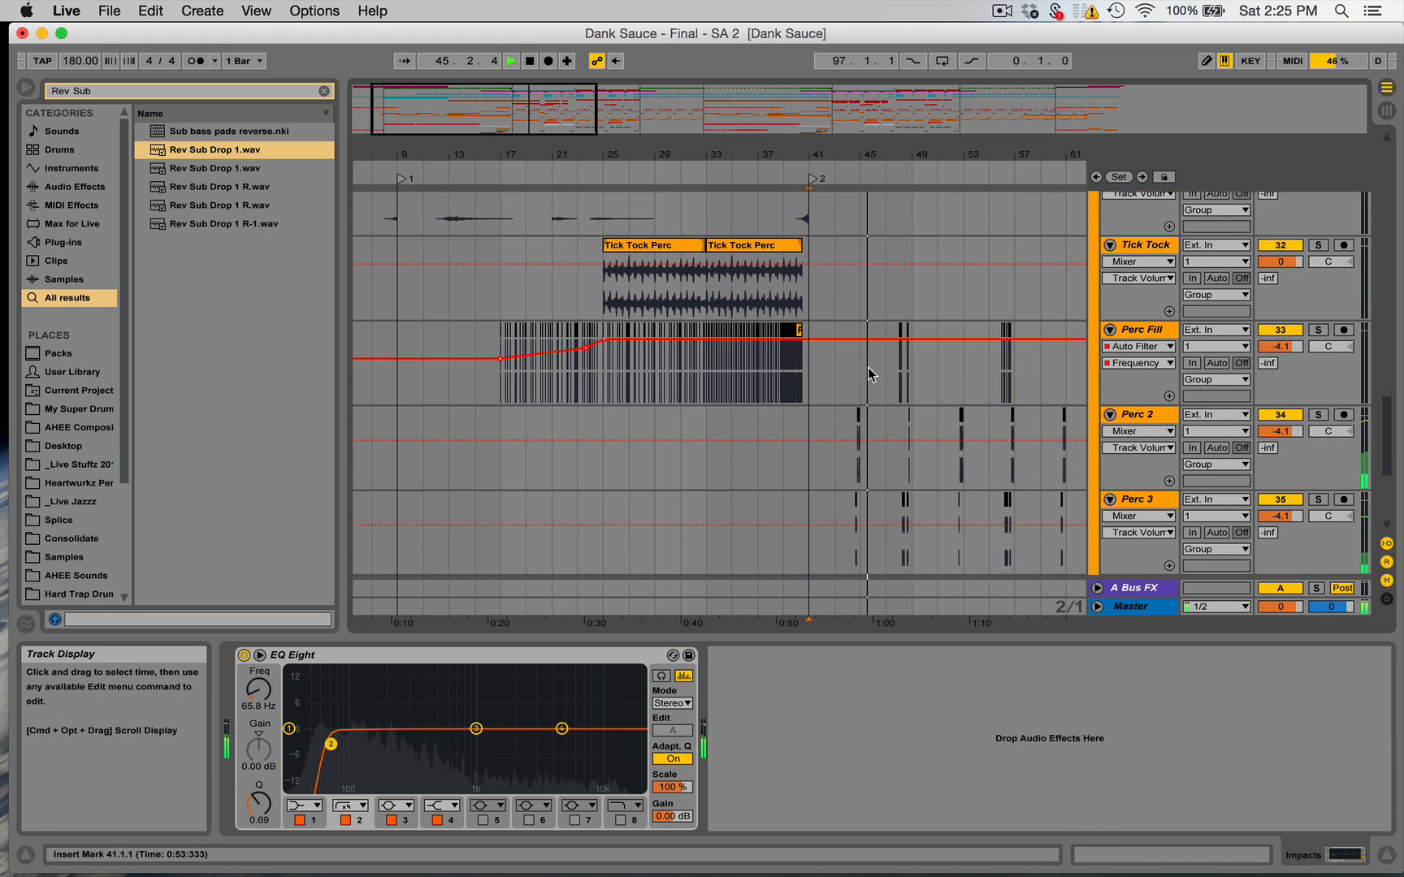
Examine the EQ Eight low cuts on the Perc Fill, Perc 2 and Perc 3 tracks.
left_click(807, 335)
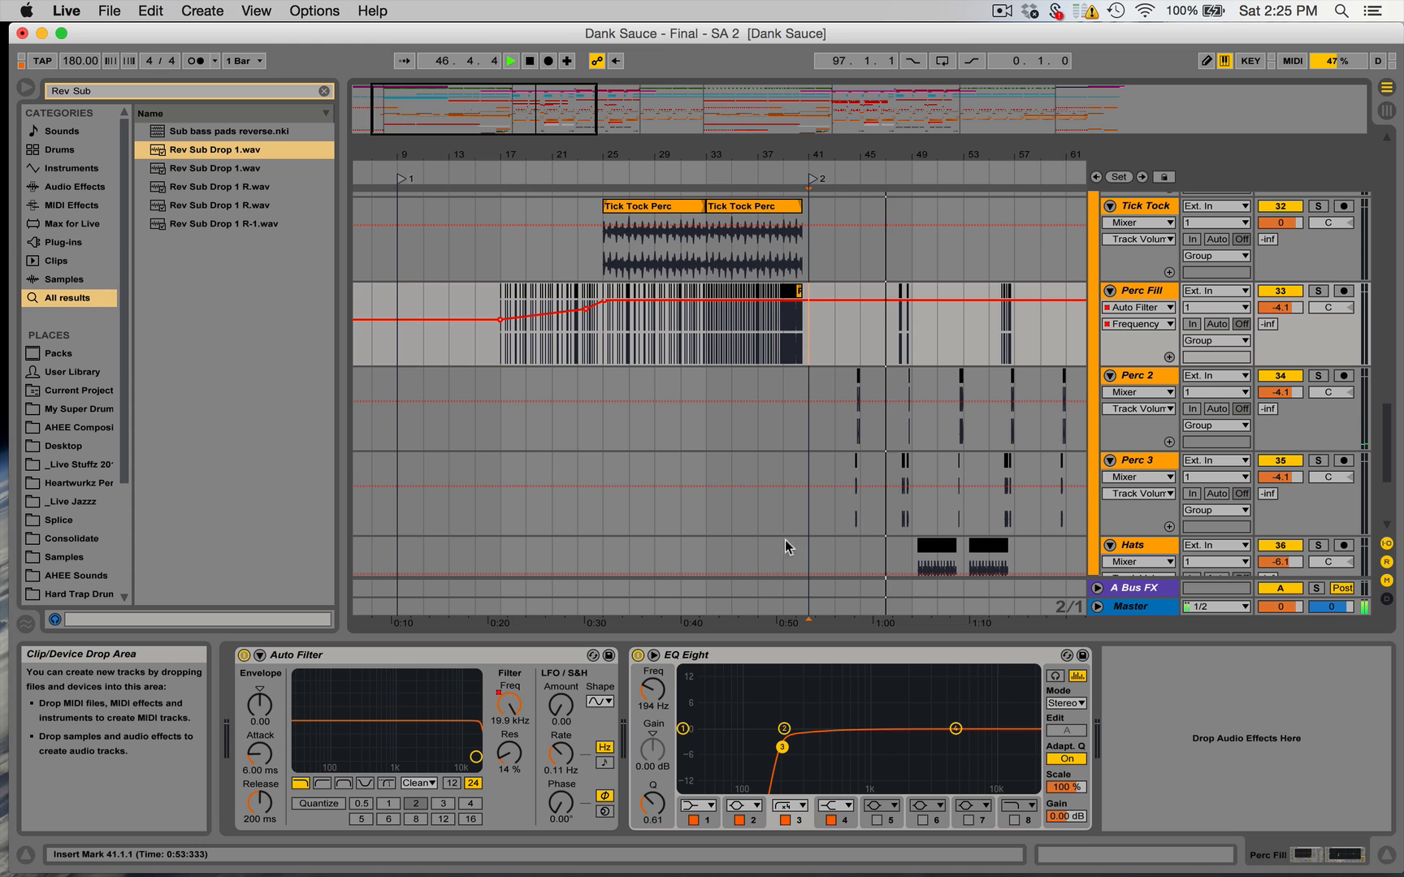
left_click(1127, 381)
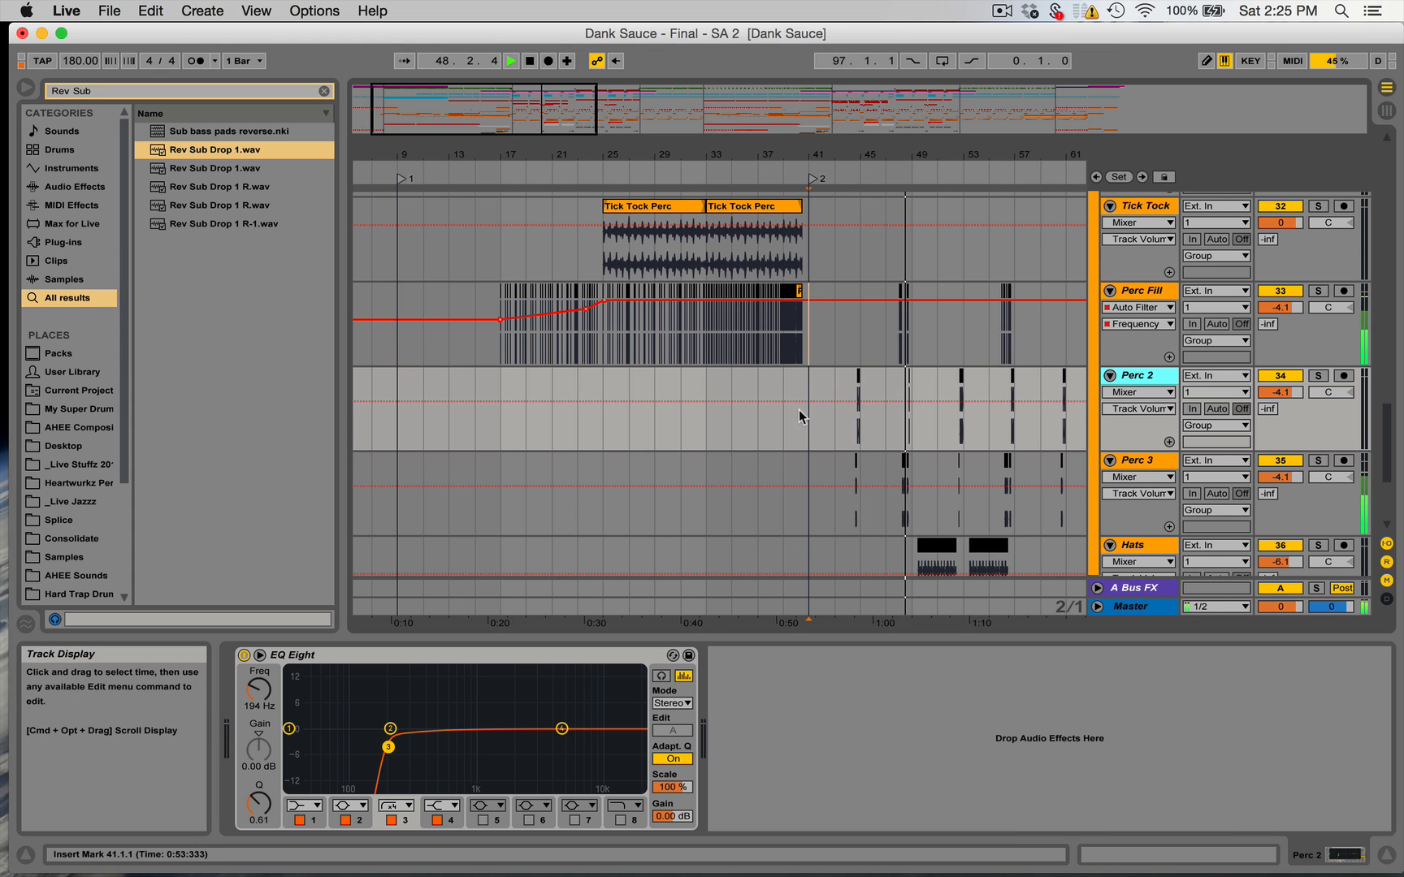
left_click(1148, 462)
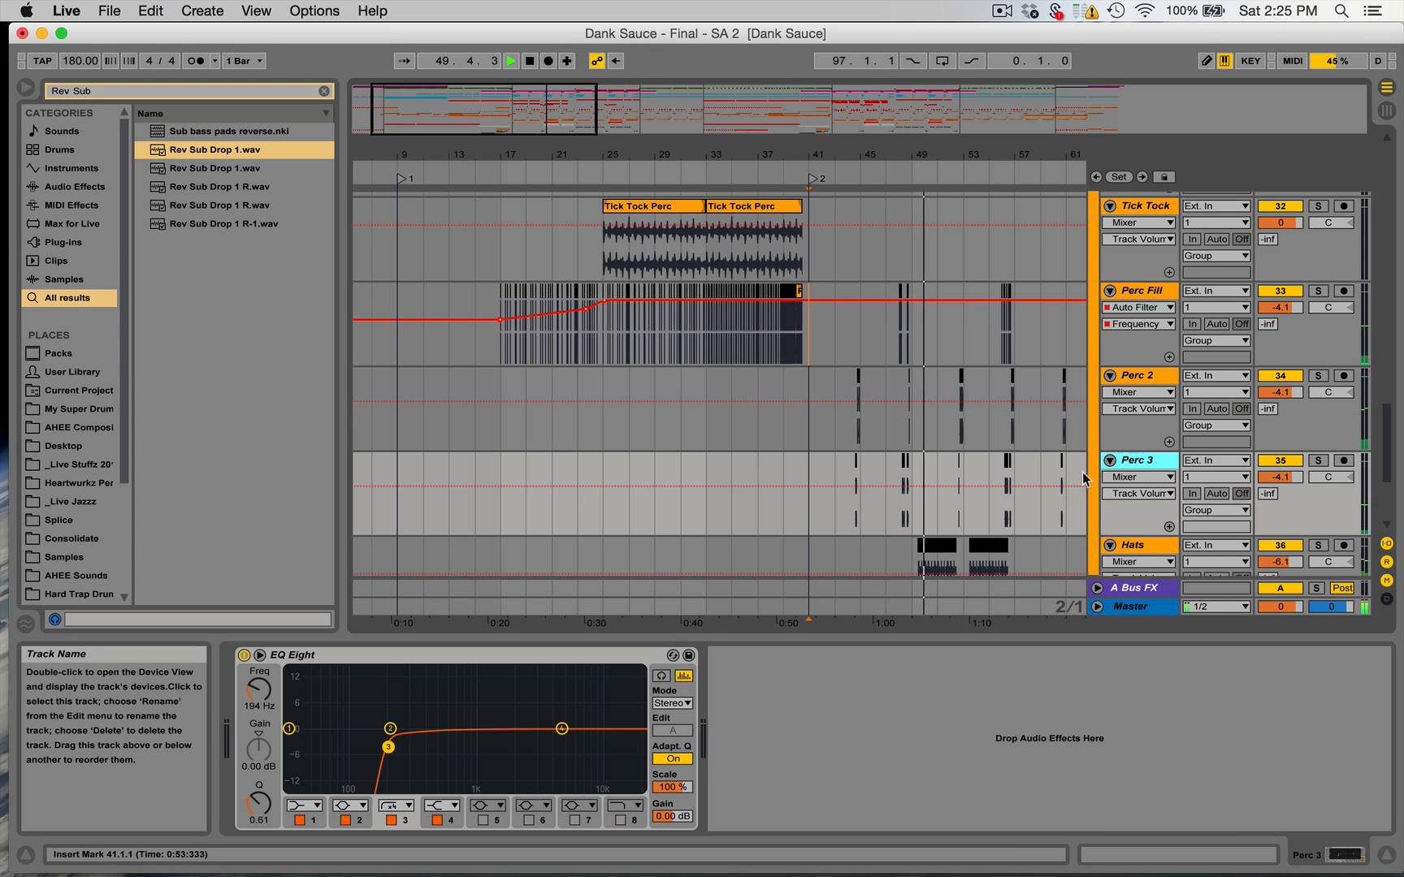
Solo the Hats track from bar 49 and turn band 2 of its EQ Eight into a low cut at about 395 Hz.
scroll(1083, 479, "down", 3)
left_click(1136, 428)
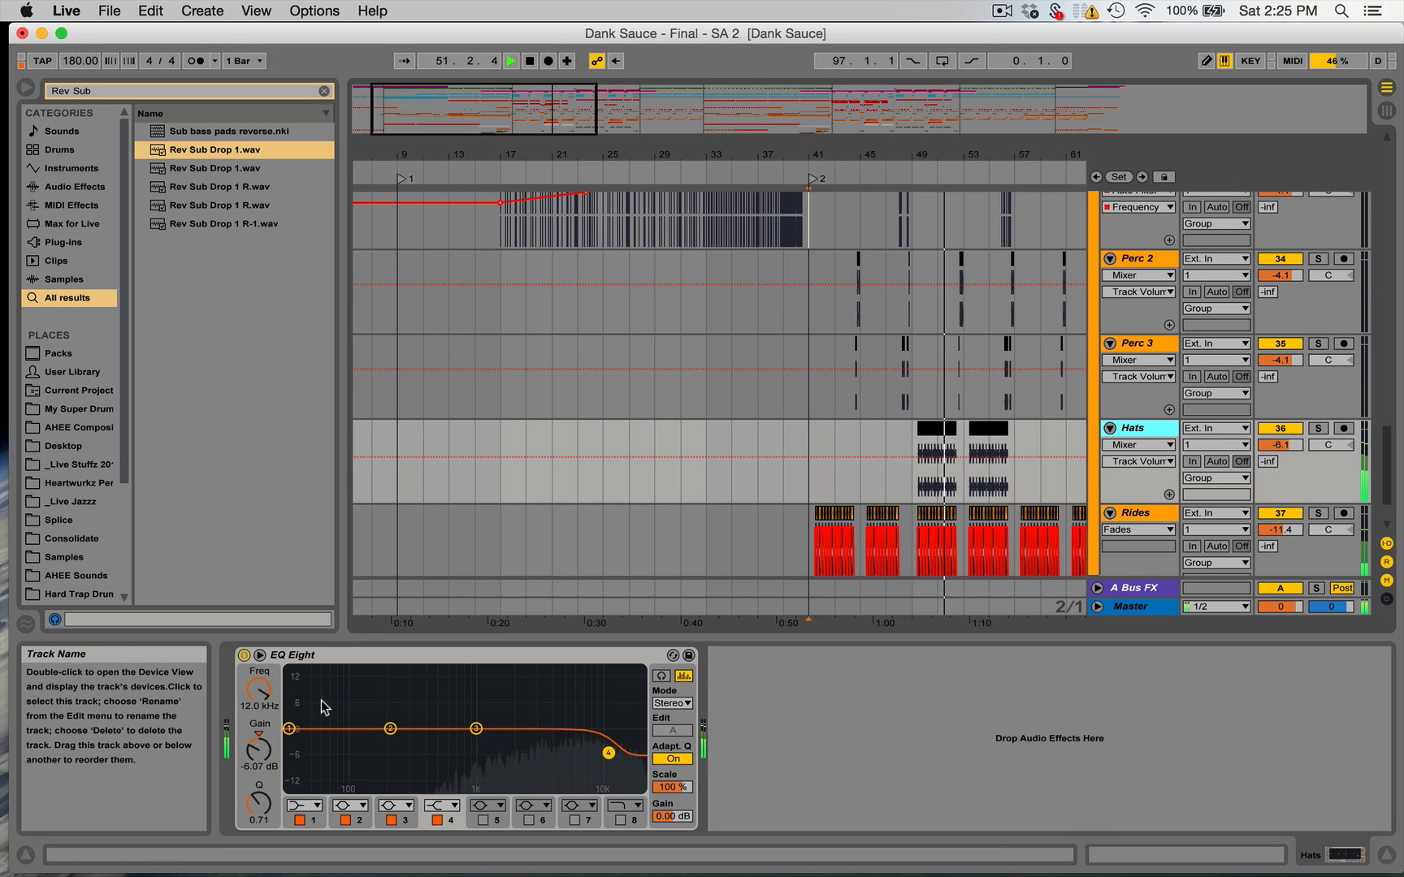
key("space")
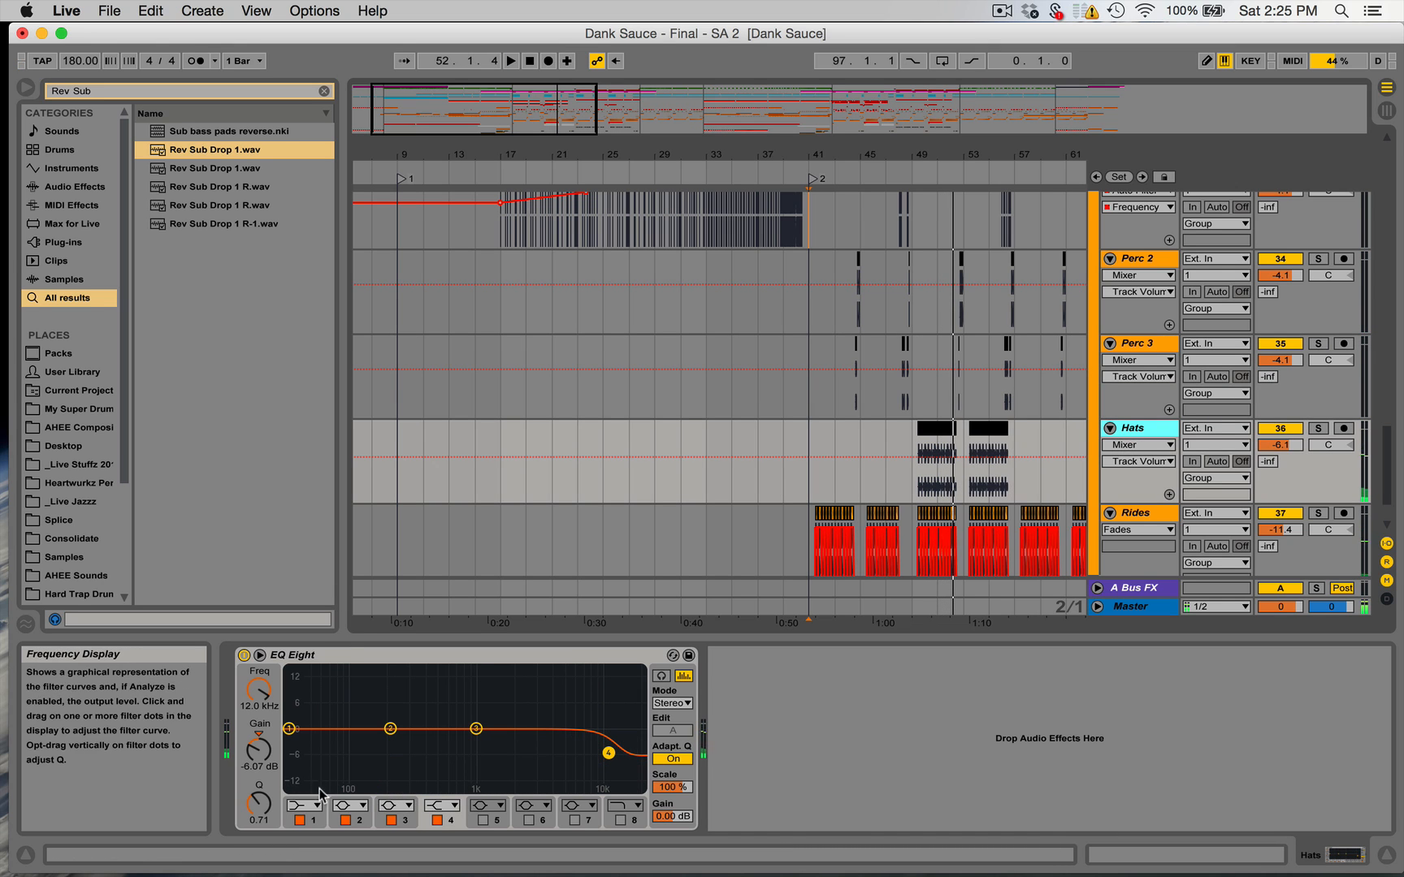
left_click(914, 479)
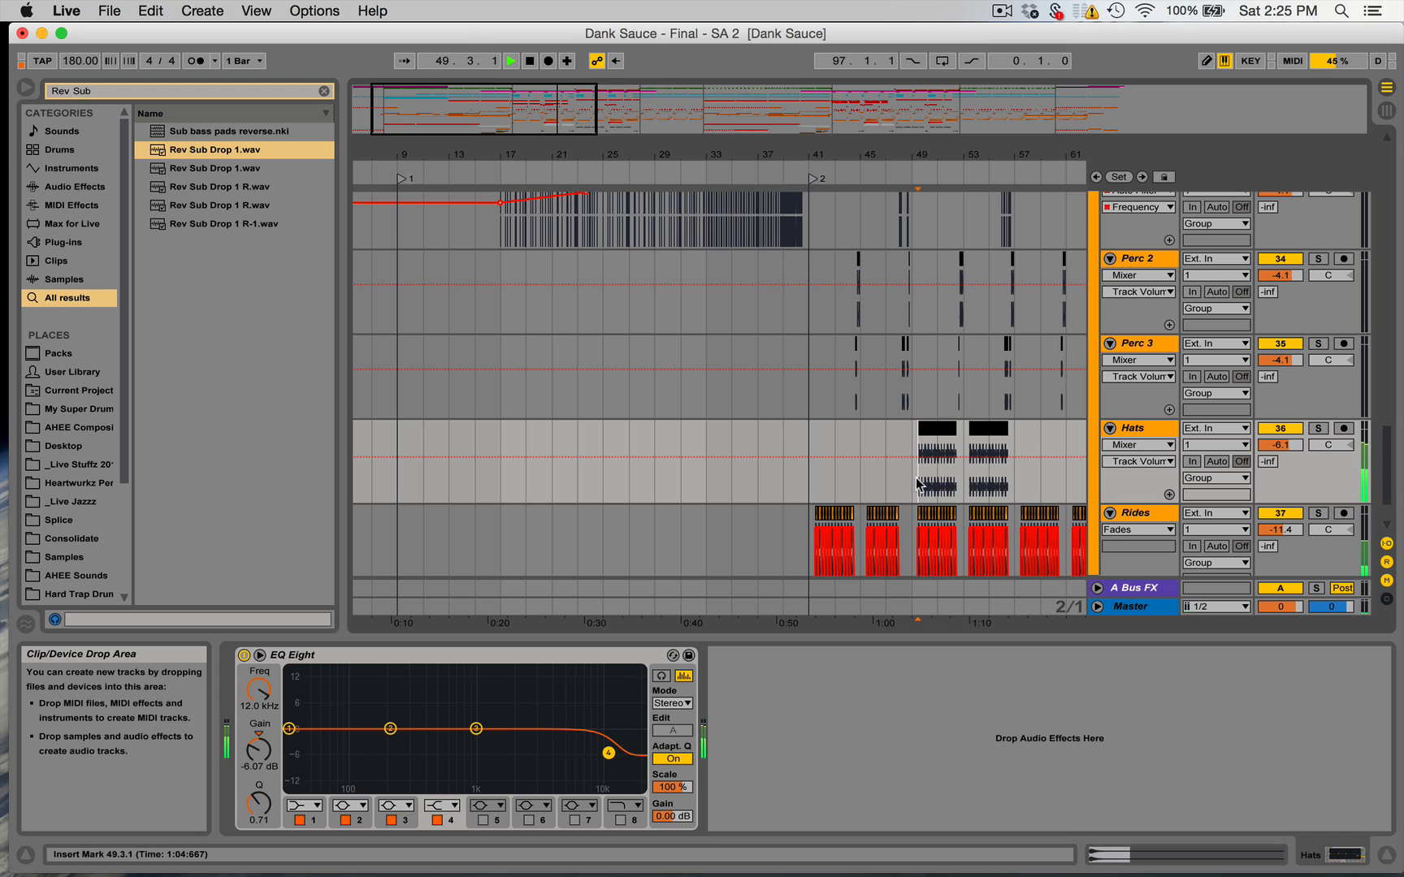
key("space")
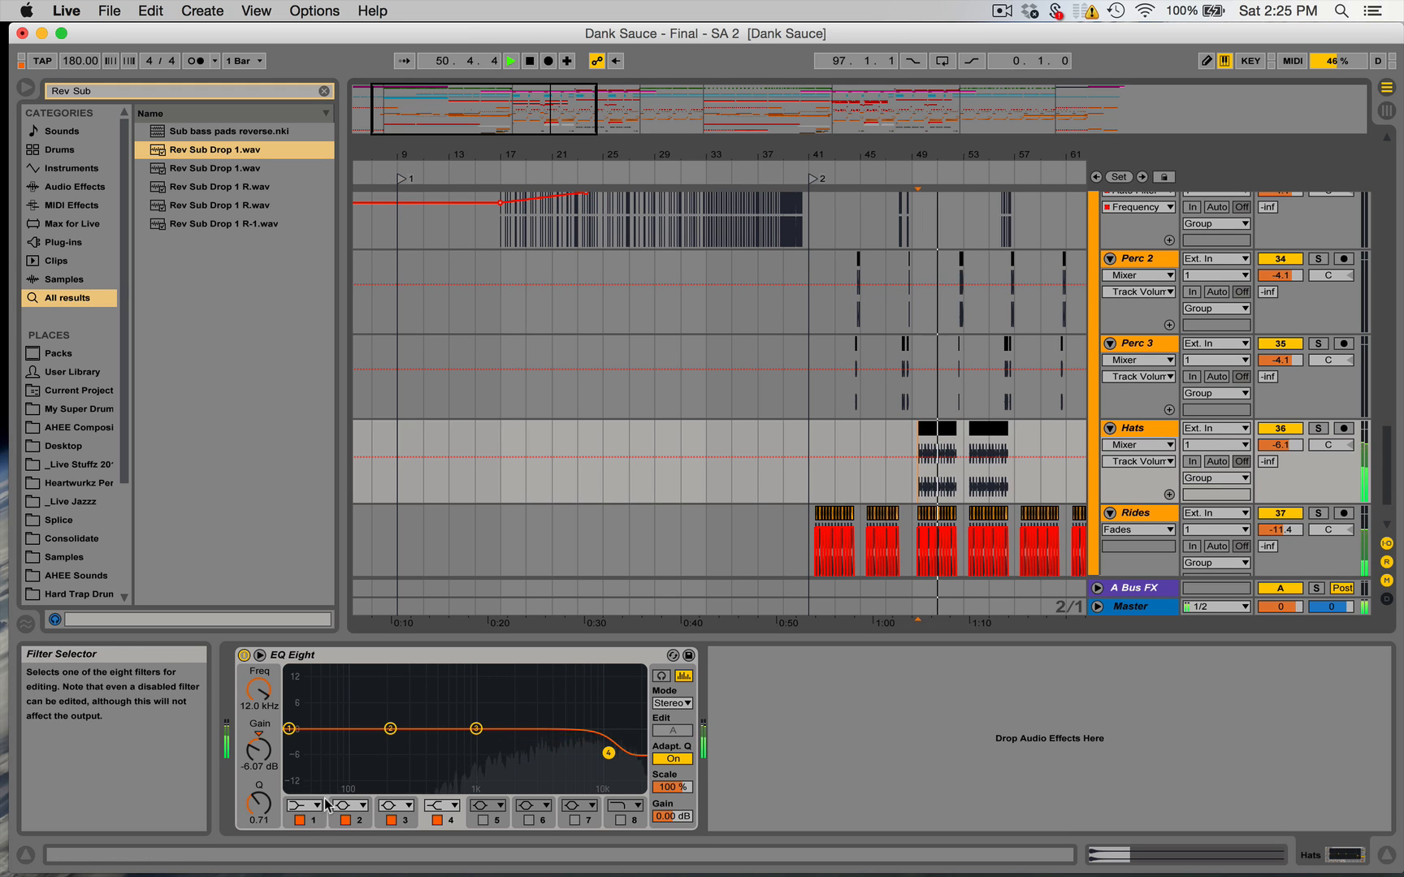
left_click(1318, 429)
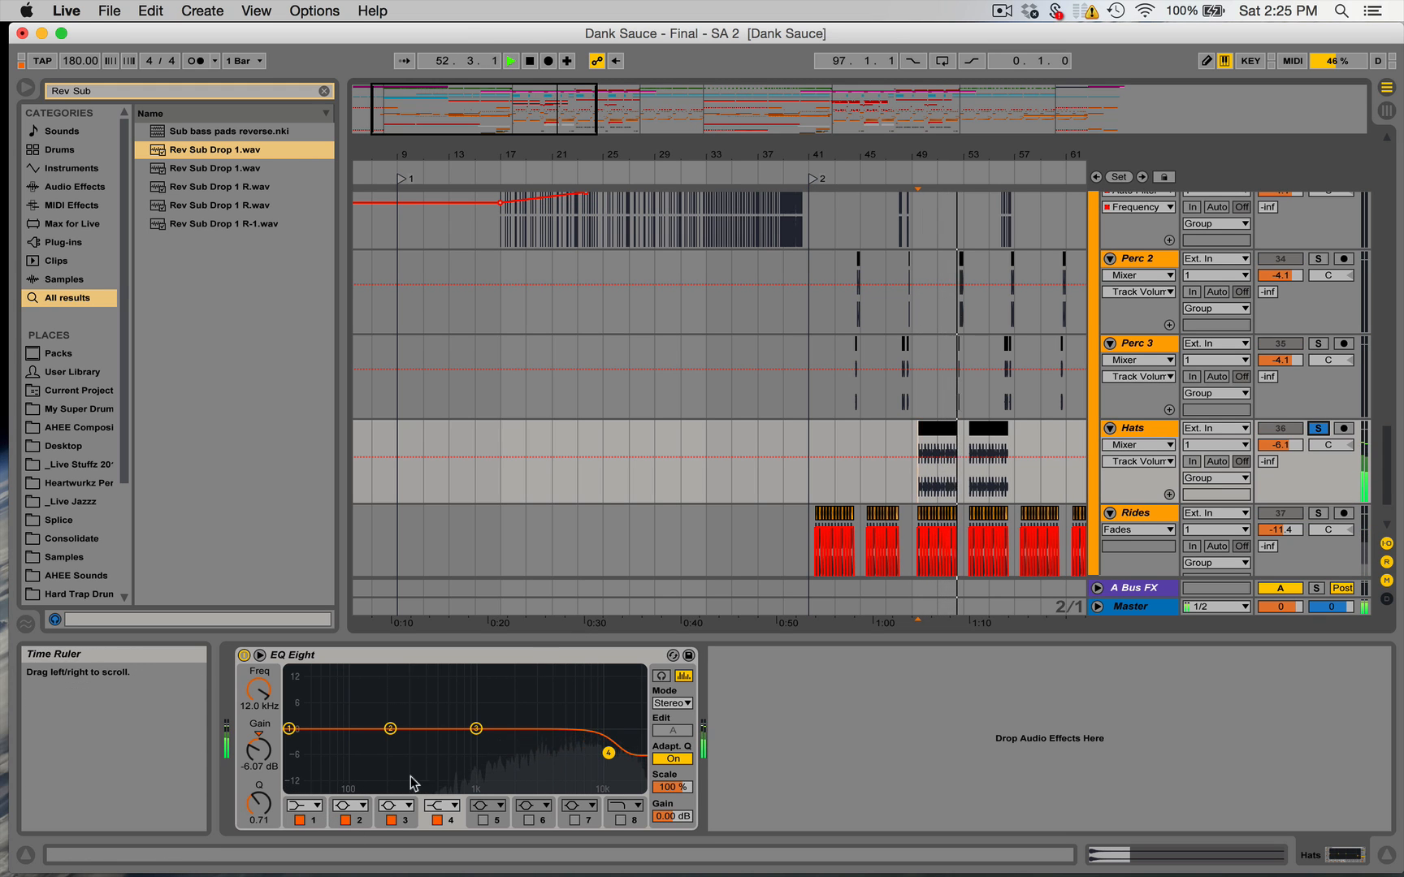
left_click(351, 805)
left_click(357, 689)
left_click_drag(406, 743, 426, 743)
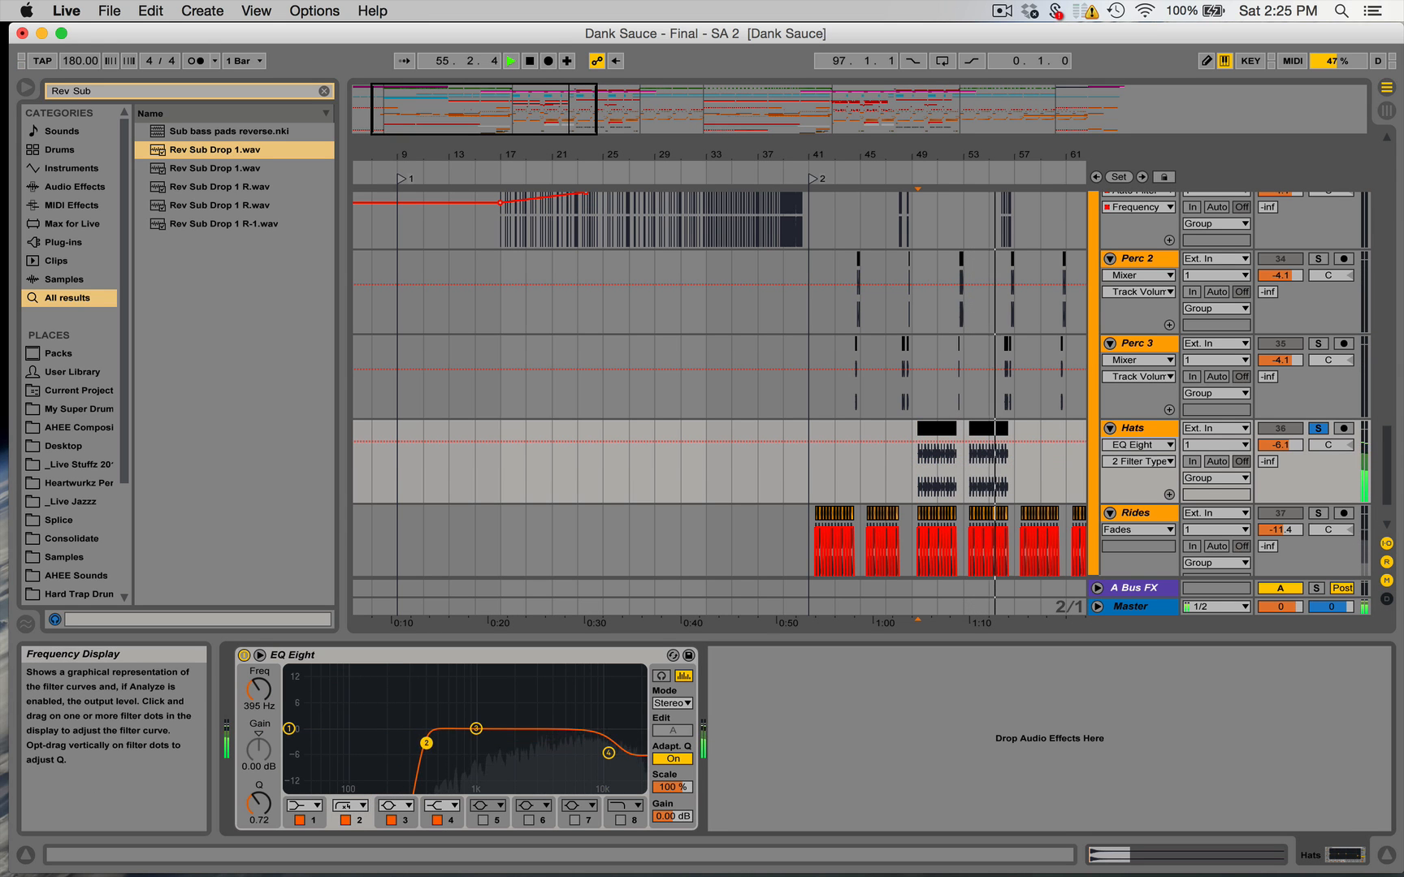
Solo the Rides track and play it from its first clip at bar 41.
left_click(1318, 513)
key("space")
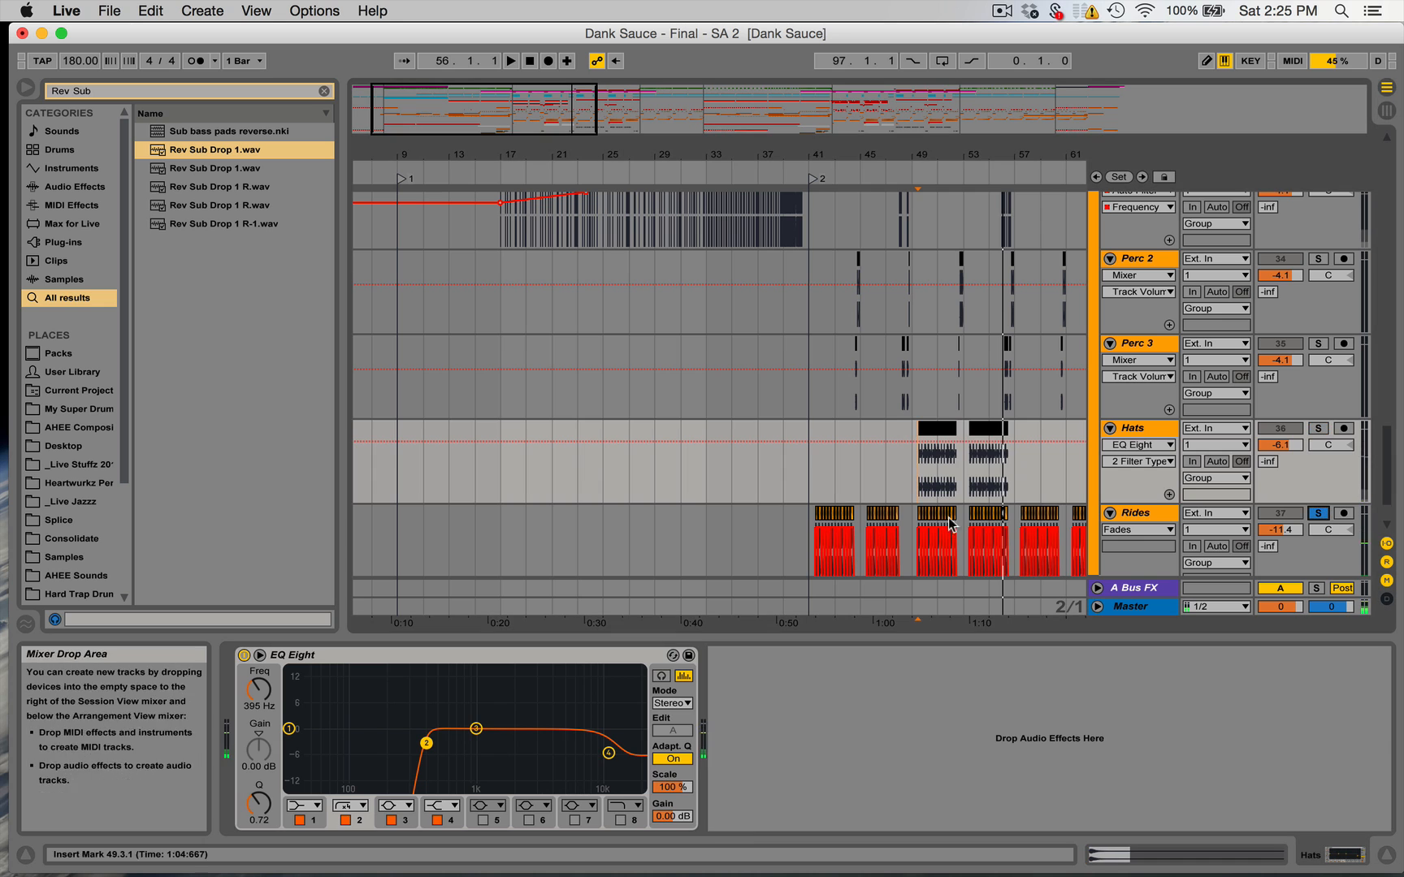
left_click(820, 518)
key("space")
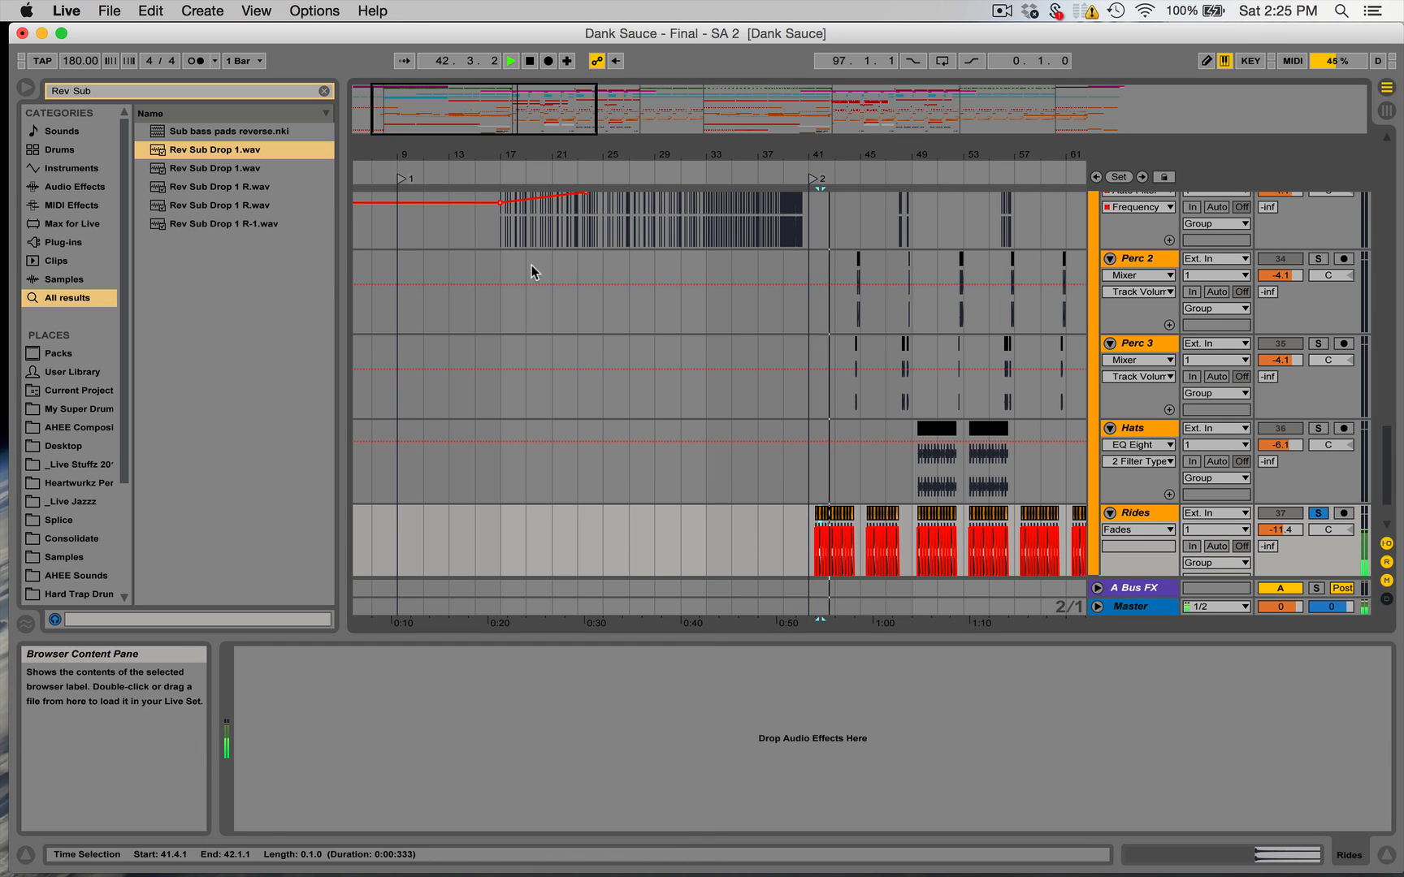
Add an EQ Eight to the Rides track and turn its band 2 into a low cut at about 329 Hz.
left_click(75, 188)
left_click(324, 90)
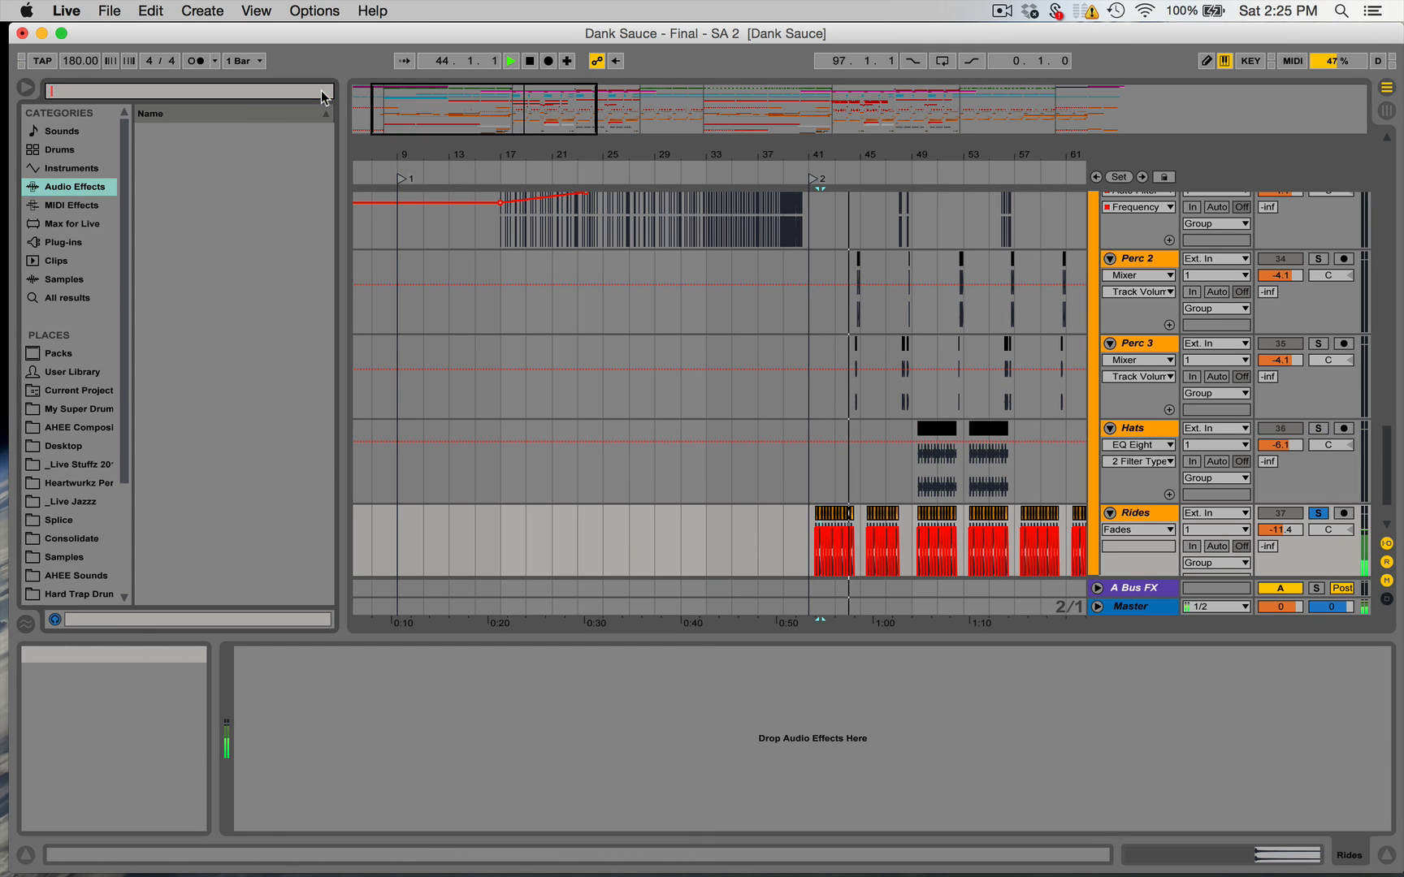
left_click_drag(189, 320, 808, 553)
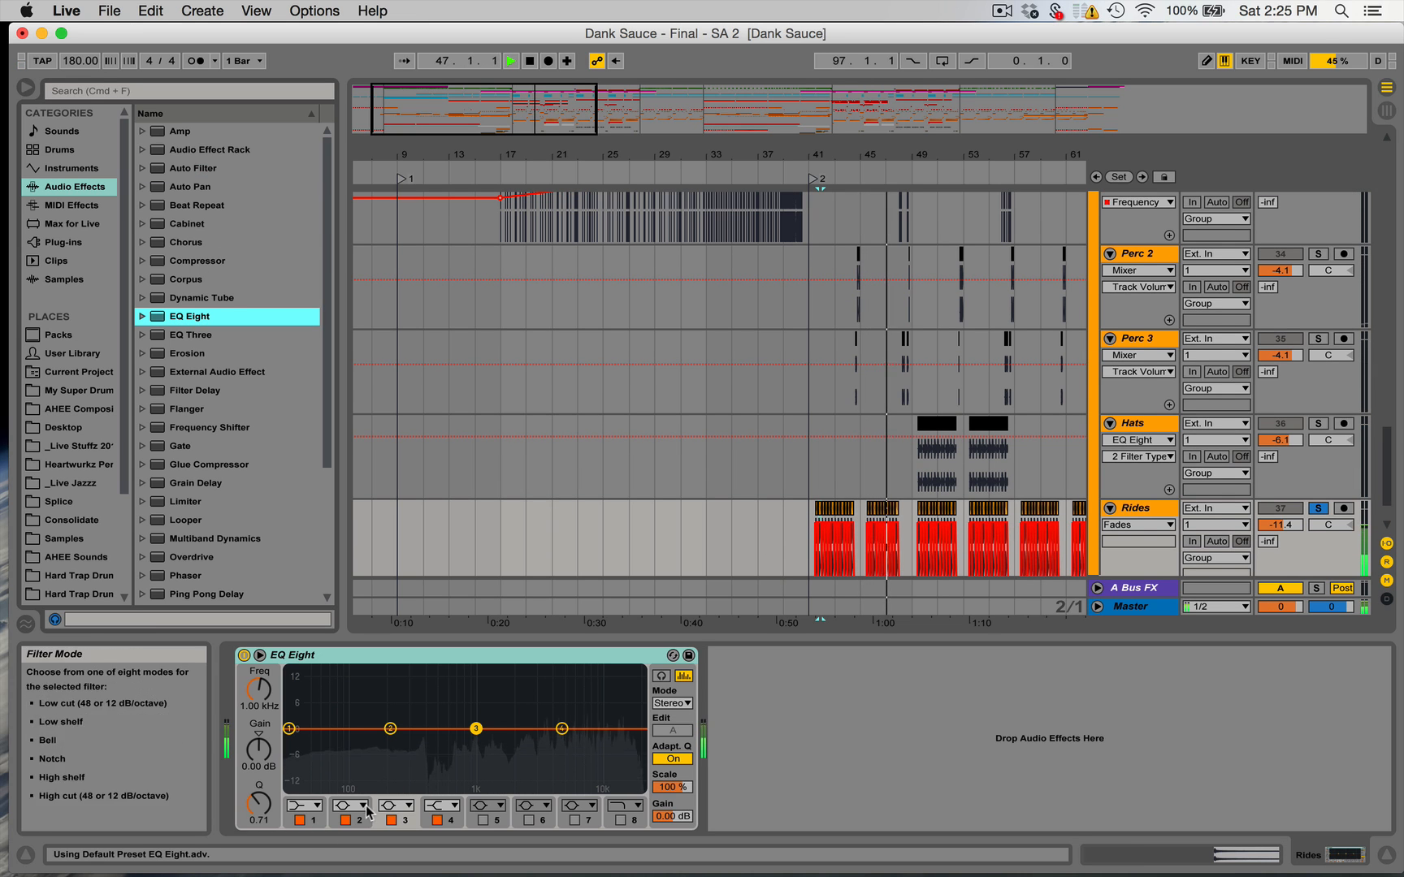
left_click(362, 807)
mouse_move(390, 743)
left_mouse_down()
mouse_move(433, 742)
mouse_move(416, 748)
left_mouse_up()
Unsolo the Rides track and examine the EQ Eight low cut on the FX group.
scroll(905, 421, "down", 3)
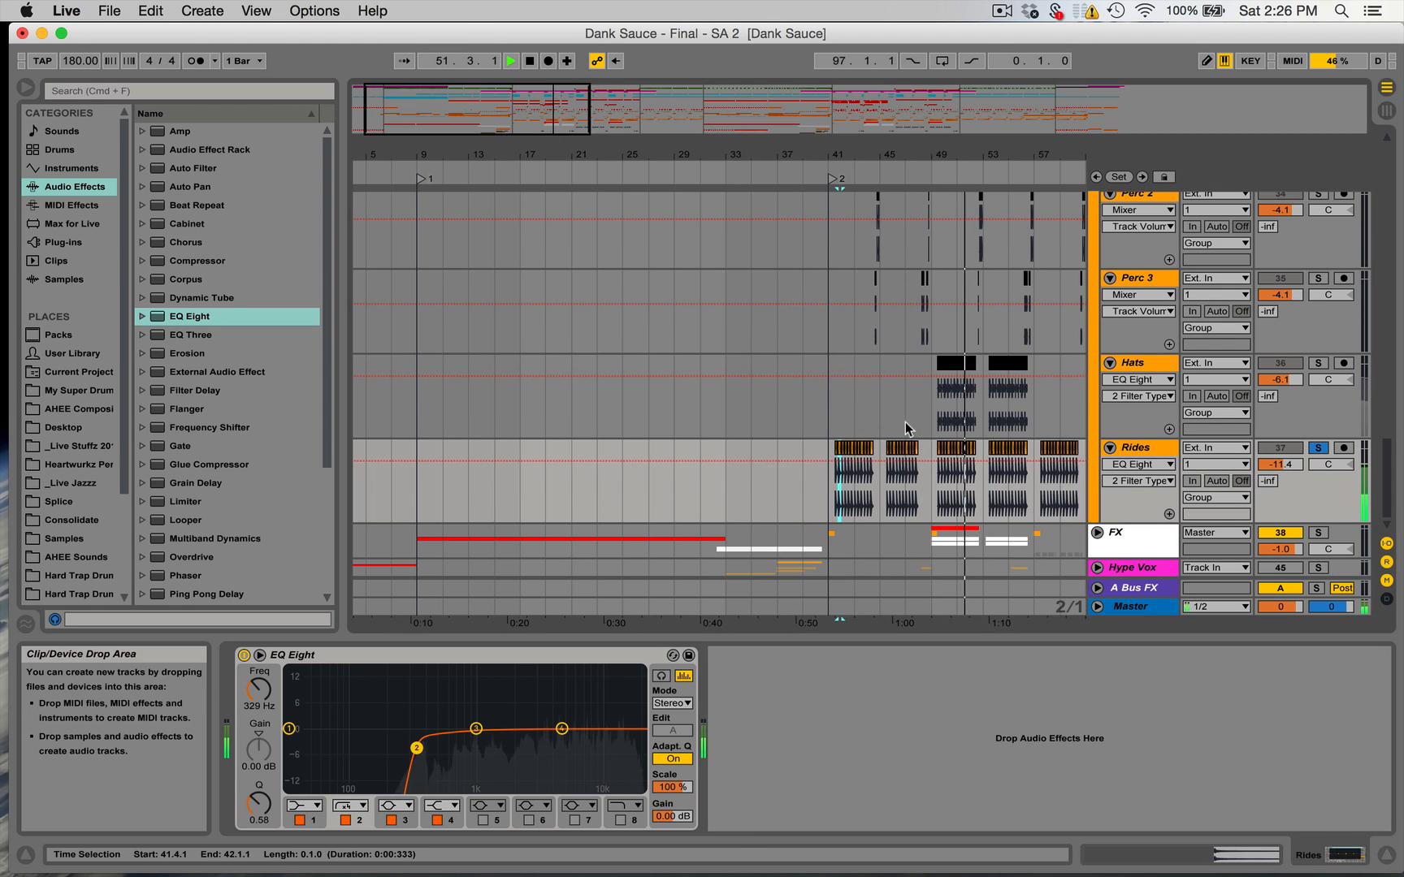
left_click(1318, 447)
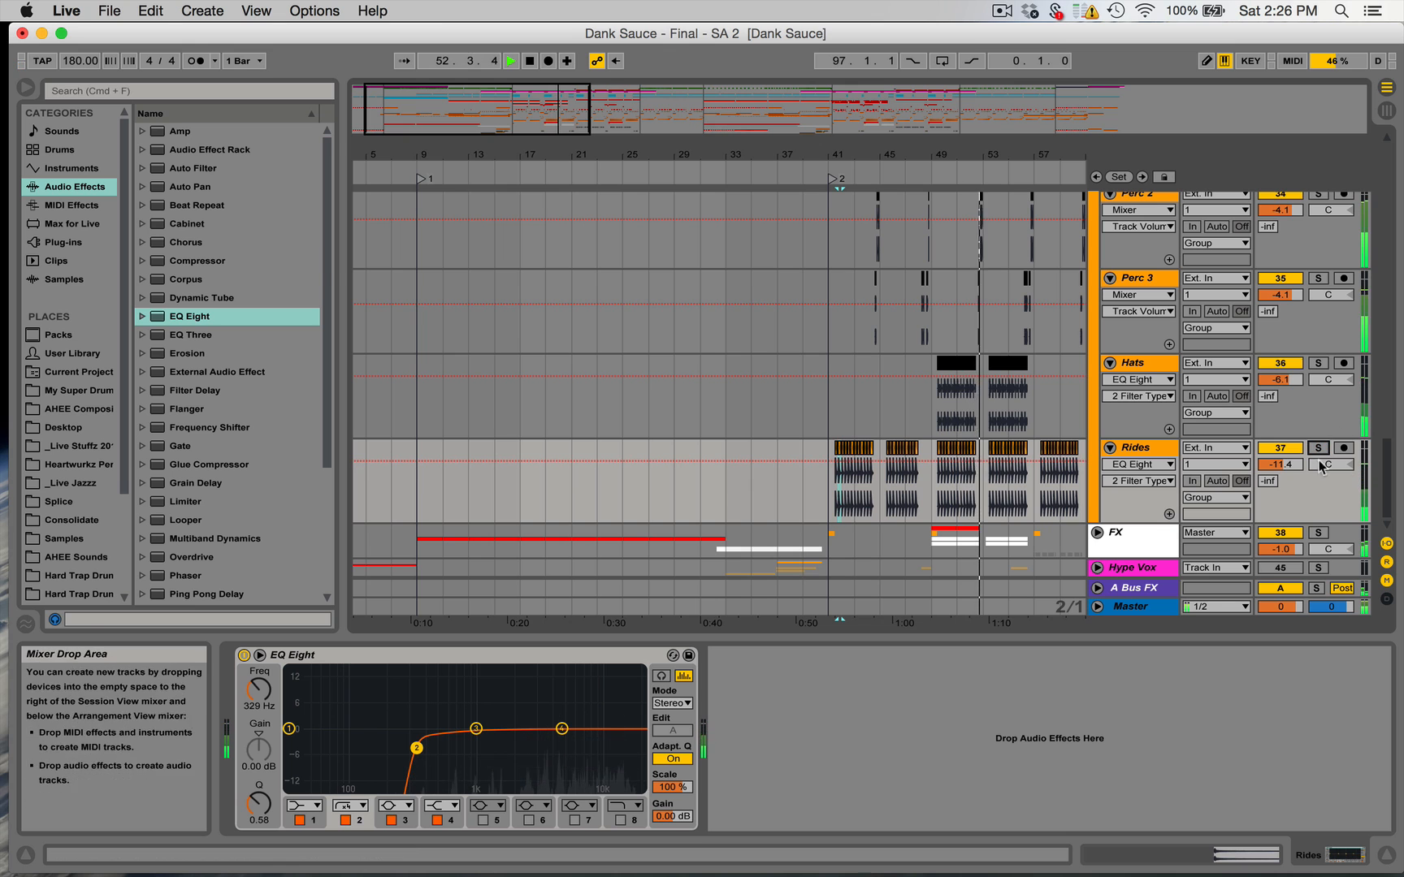
left_click(1130, 546)
key("space")
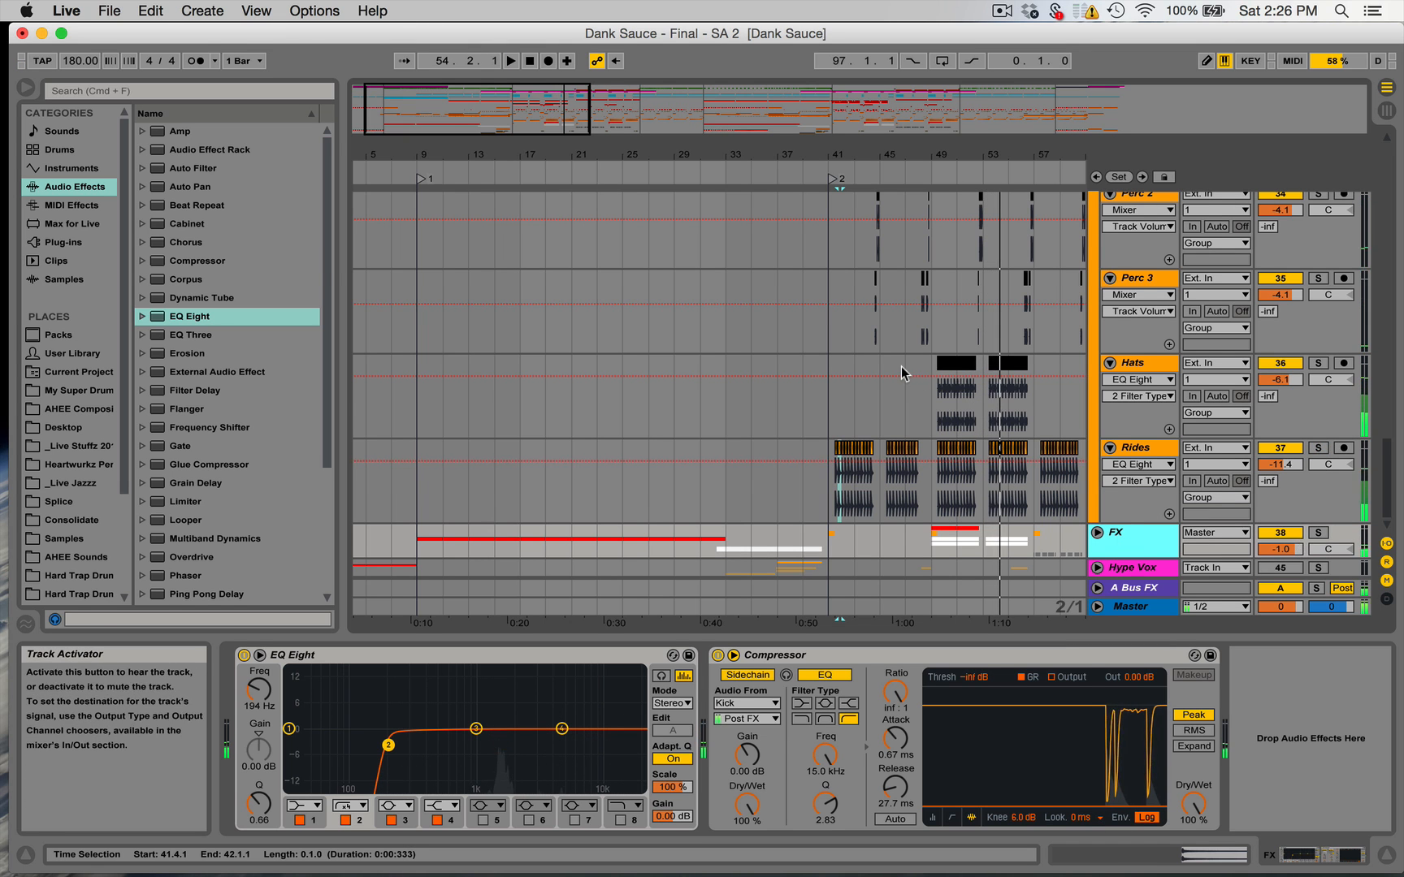
scroll(902, 373, "up", 10)
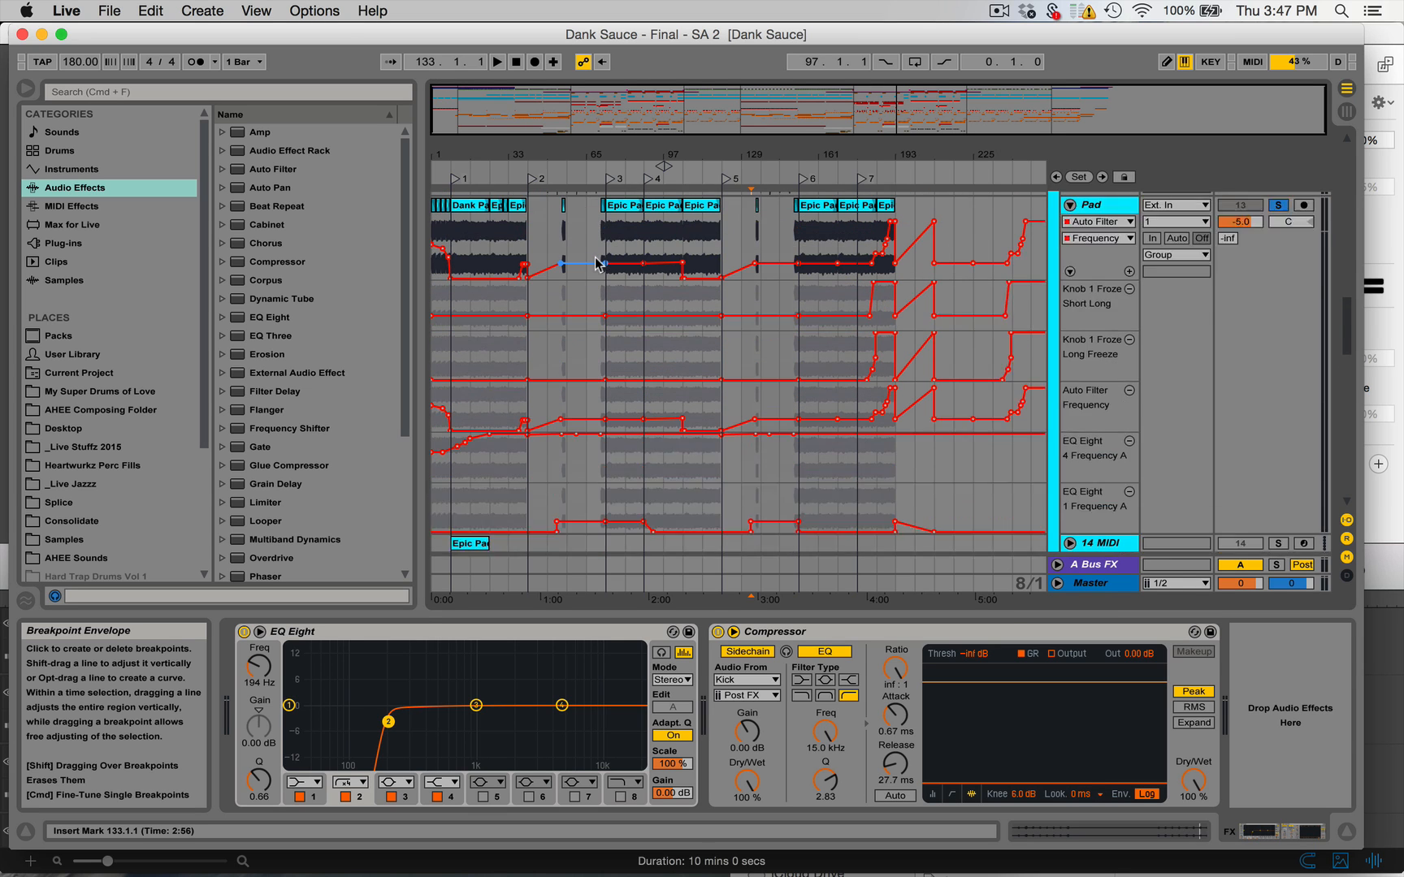
scroll(597, 264, "up", 2)
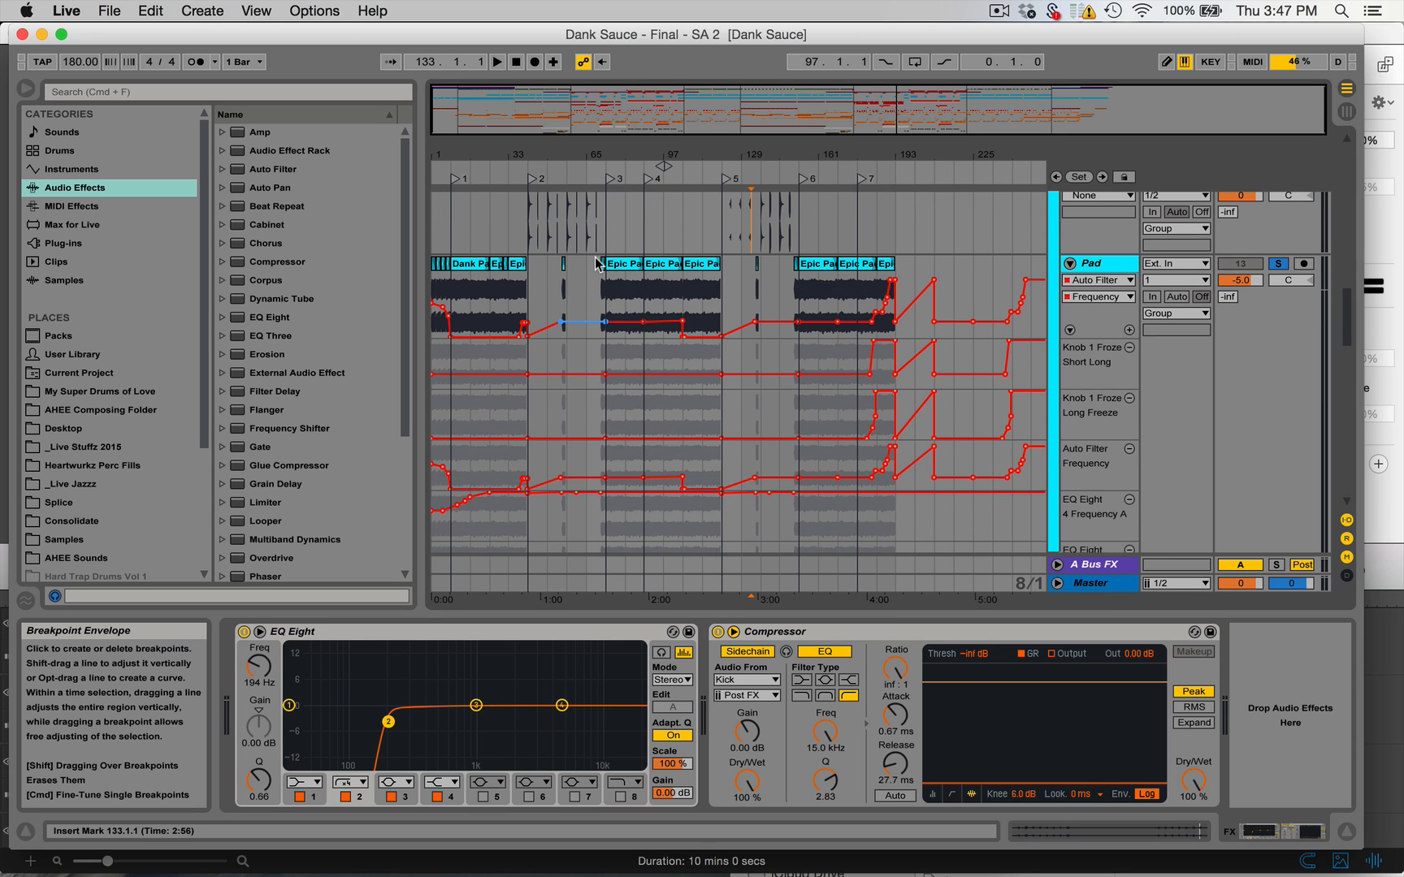
scroll(597, 264, "up", 1)
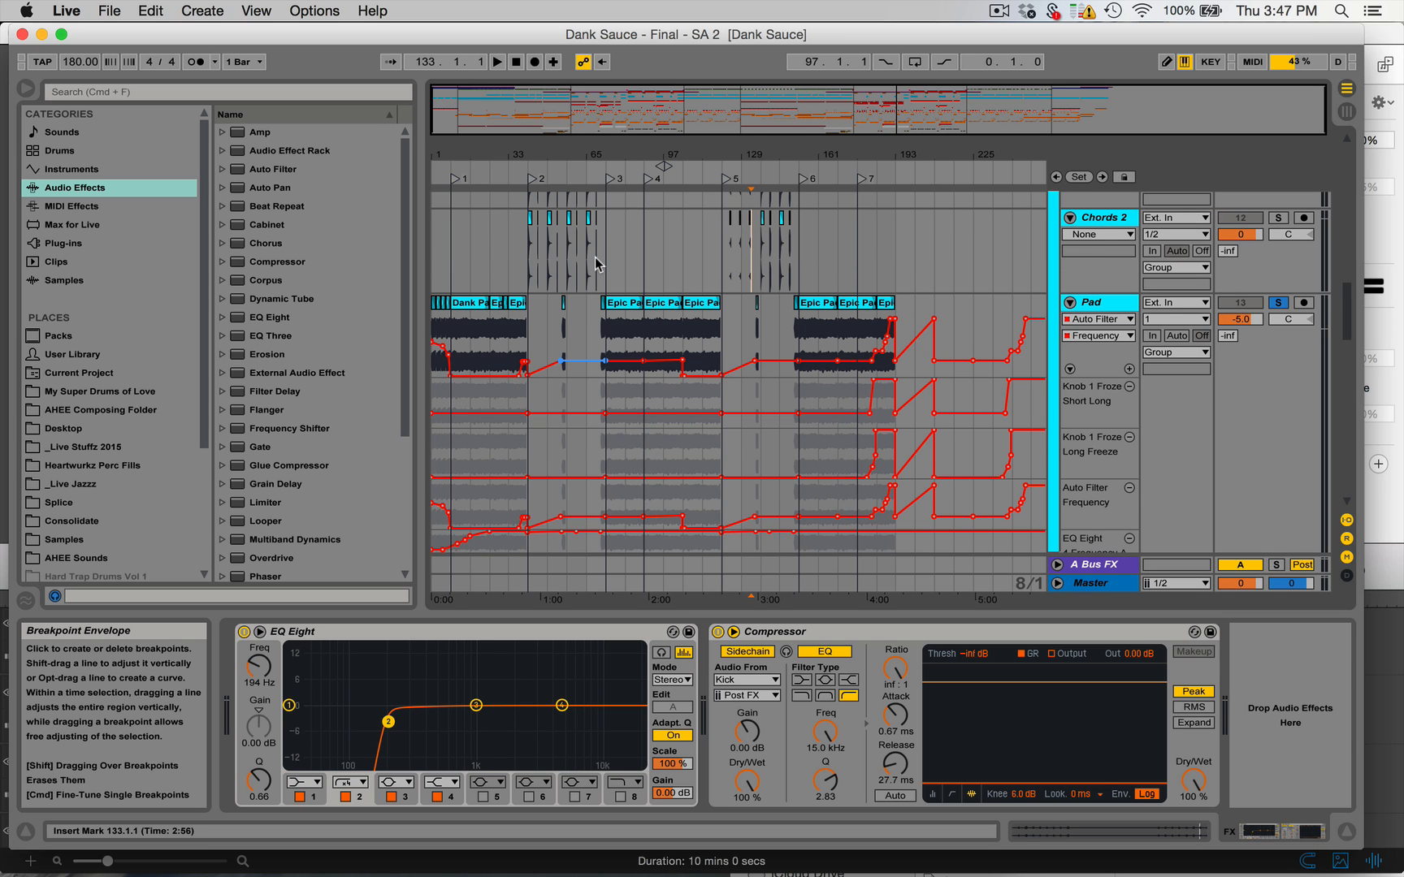
scroll(596, 262, "down", 10)
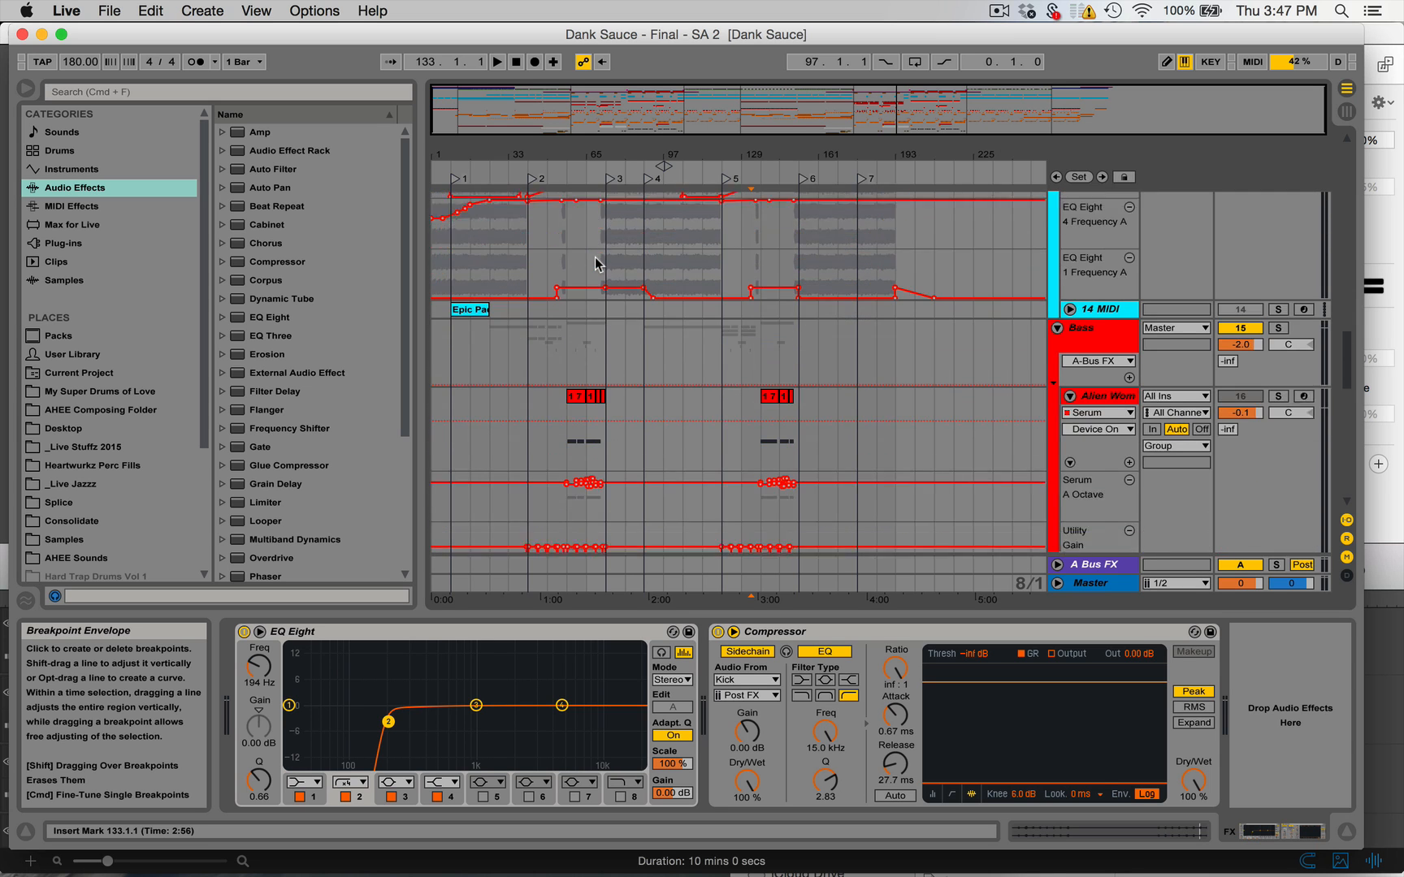
scroll(594, 258, "down", 10)
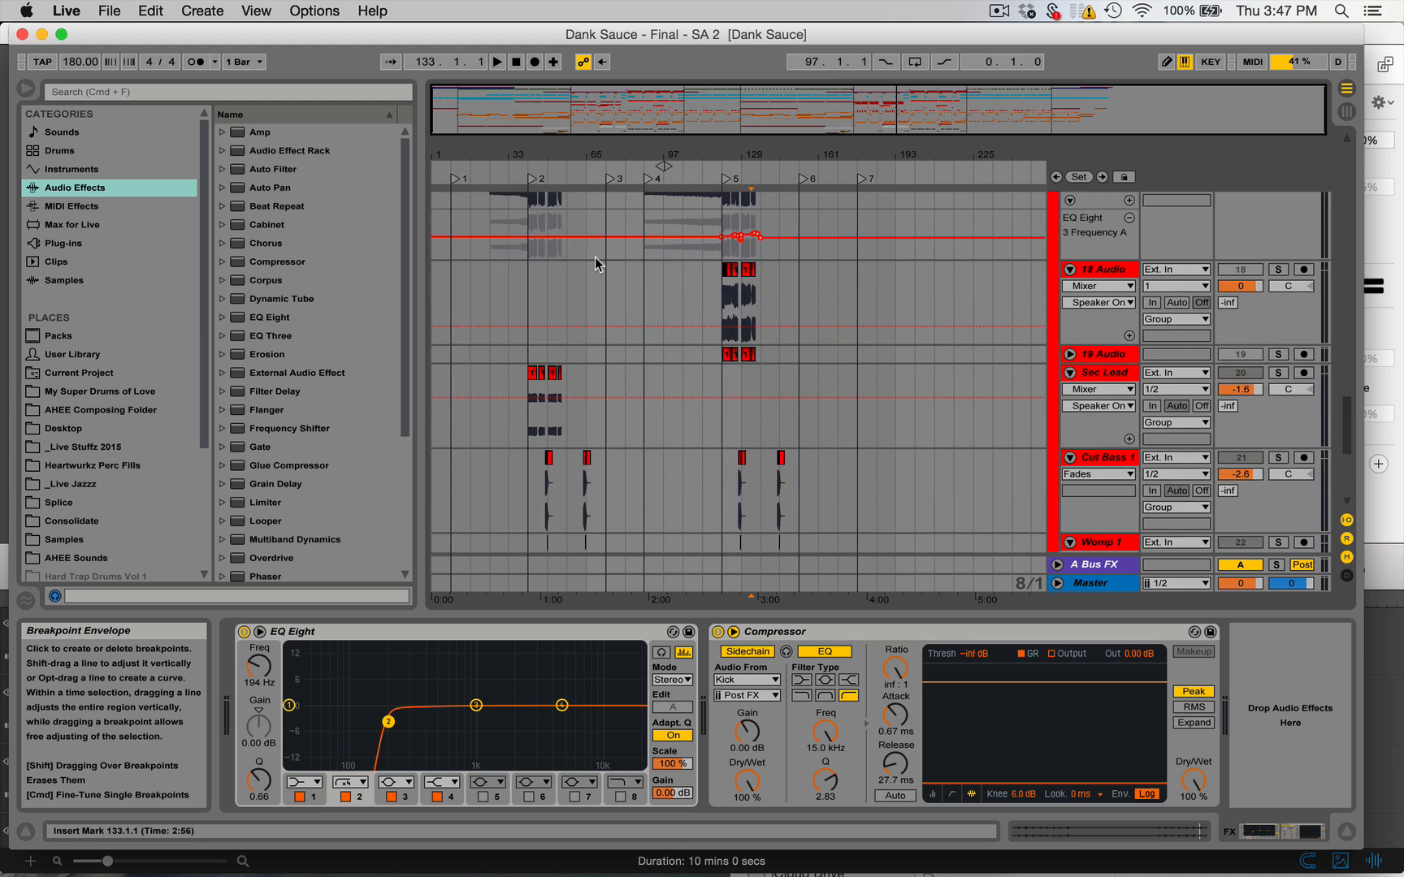
scroll(594, 263, "down", 3)
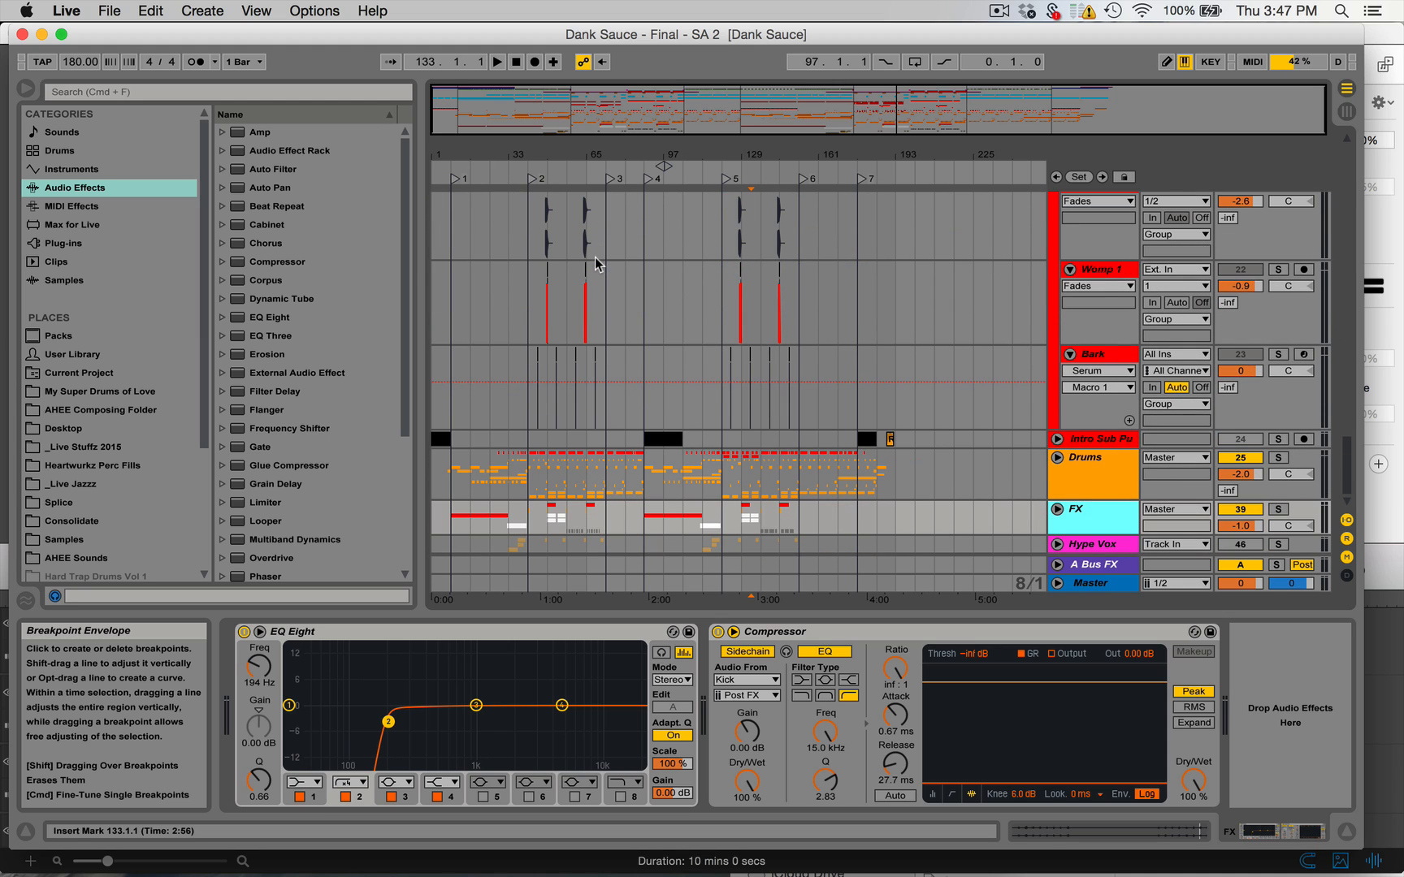